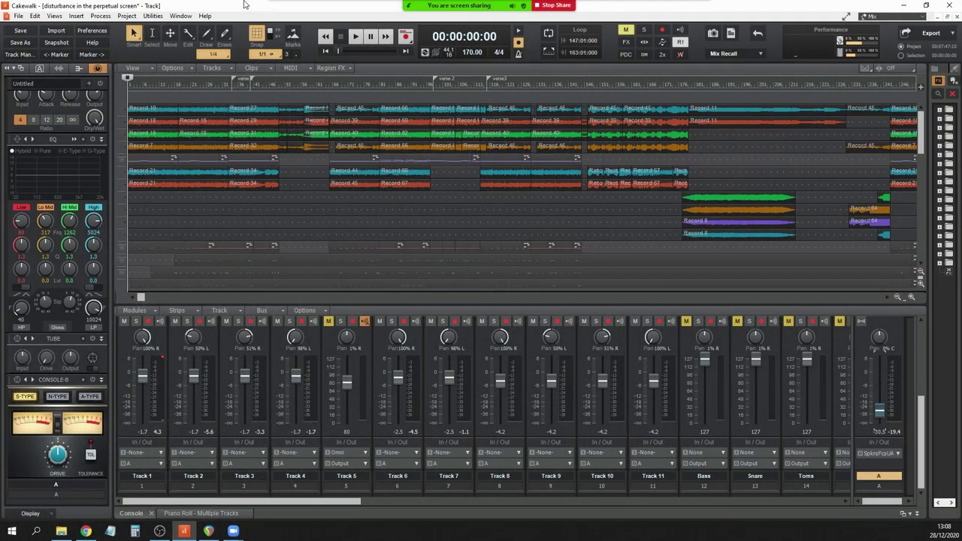
Play the project from the start to hear the full mix, and stop playback.
key("space")
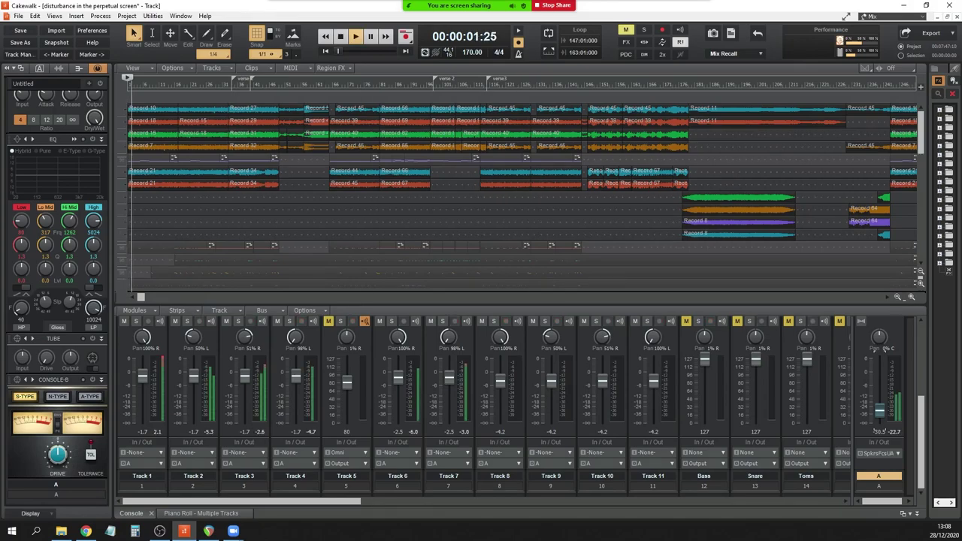
mouse_move(472, 5)
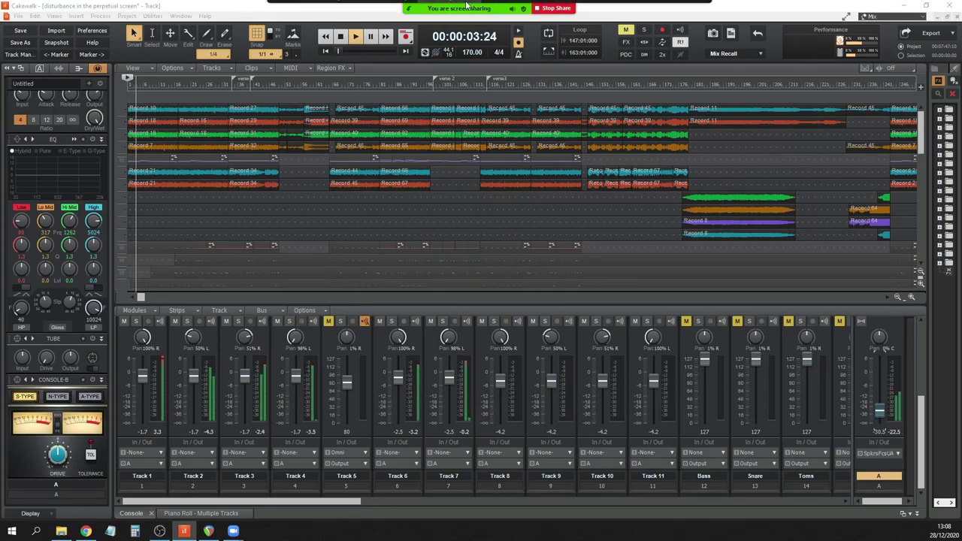
left_click(313, 10)
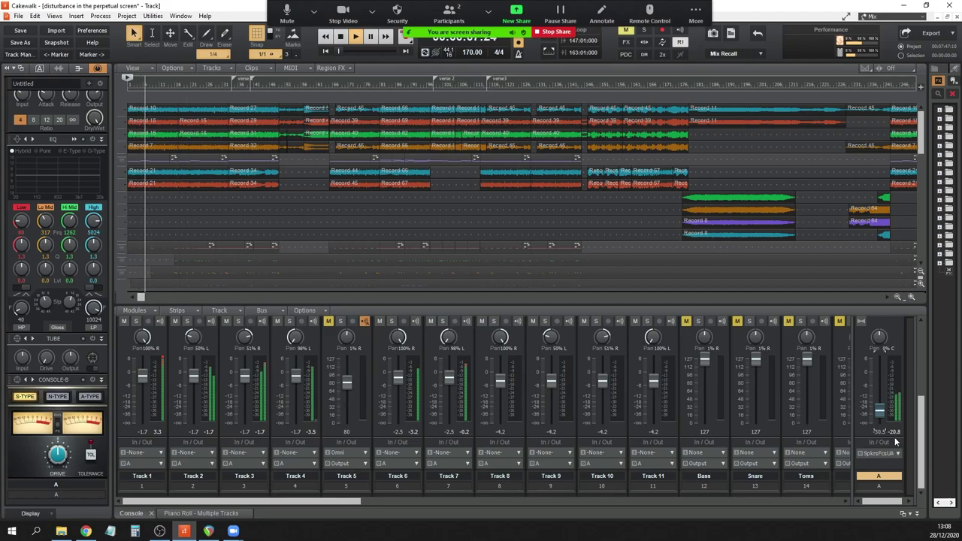
mouse_move(881, 412)
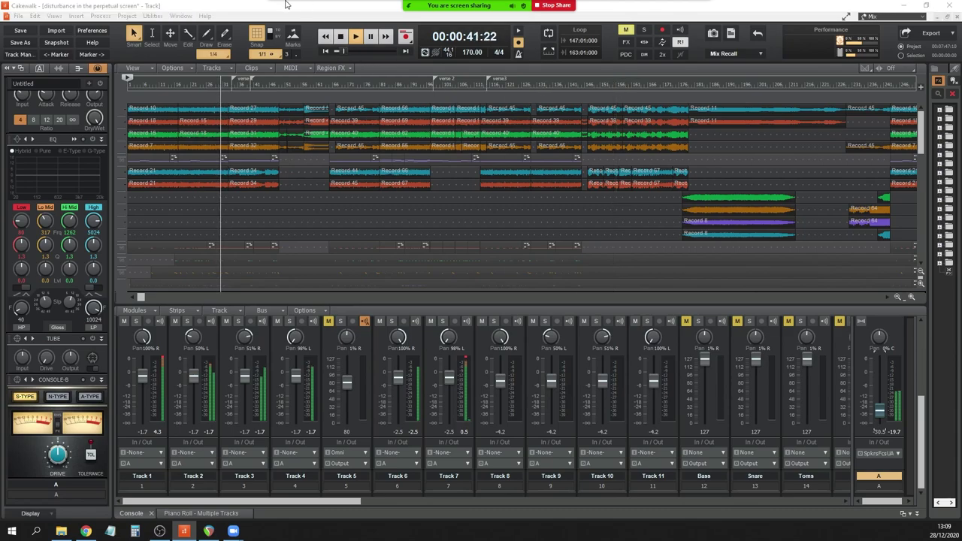
left_click(282, 15)
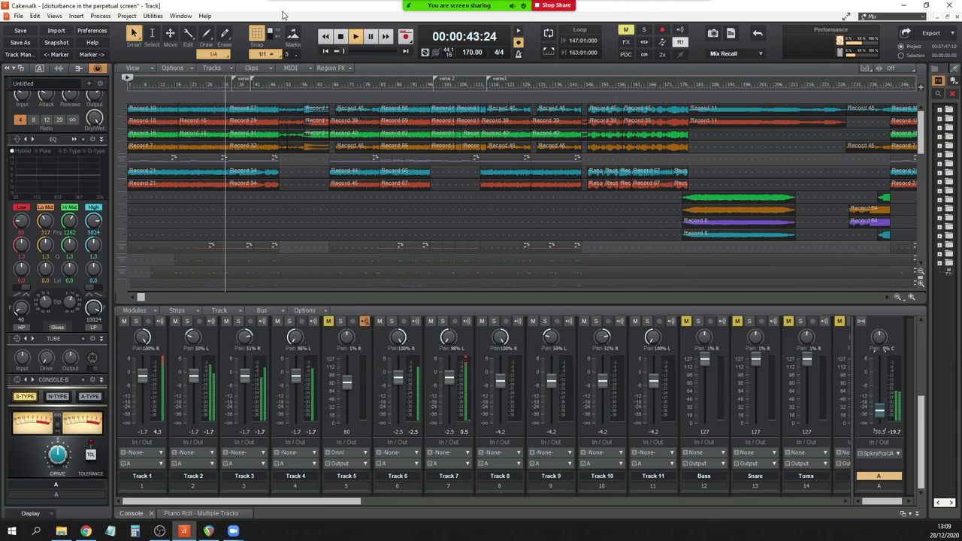
key("space")
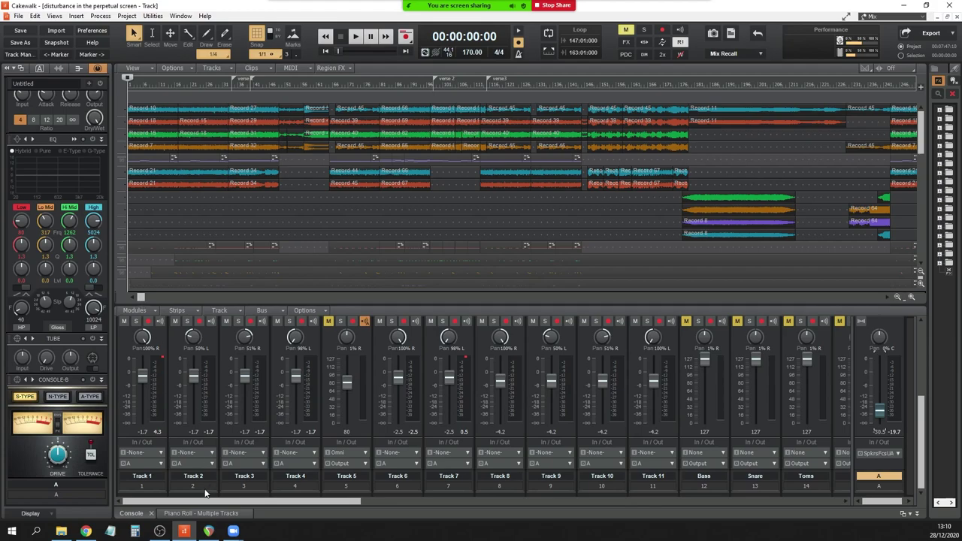
Solo Track 1 and raise its volume to 4.4 dB during playback, then stop and unsolo it.
left_click(136, 321)
key("space")
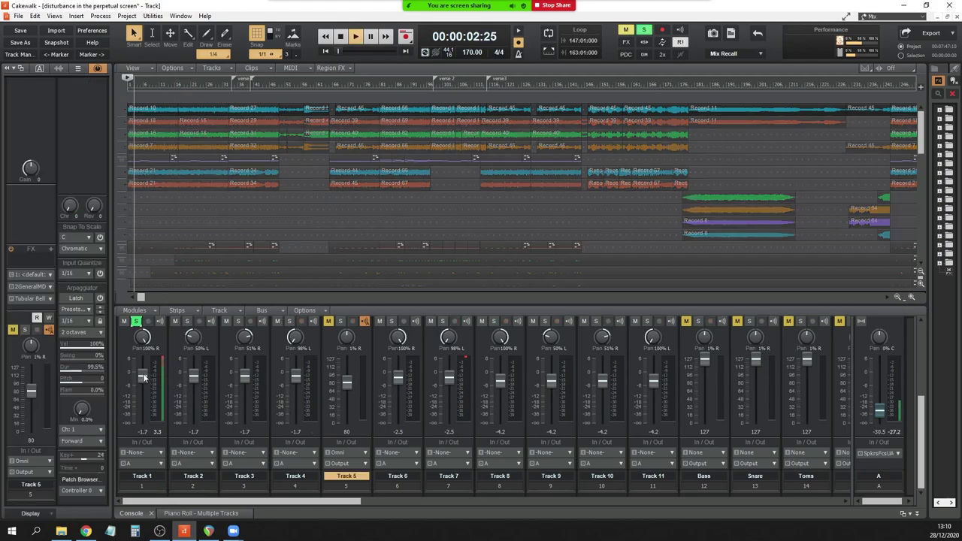
left_click_drag(145, 377, 140, 353)
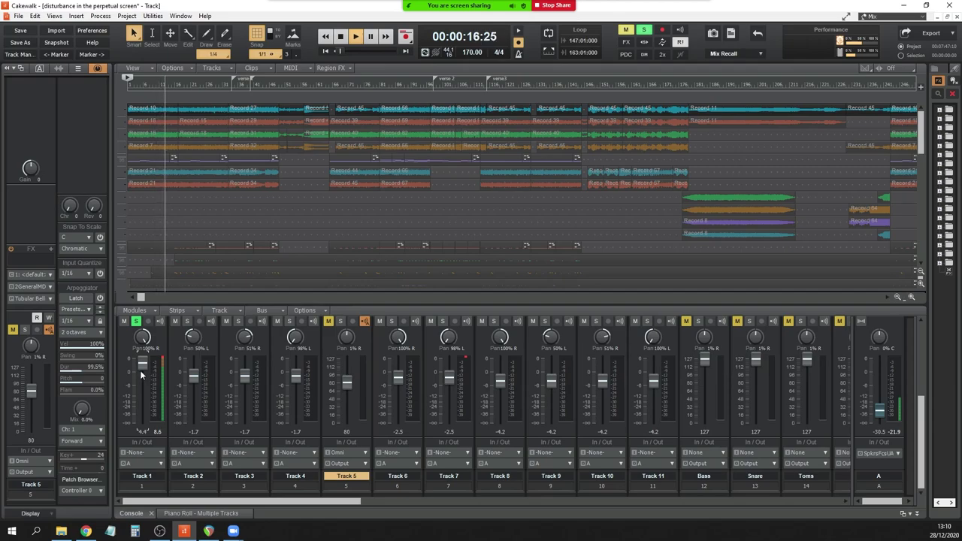
key("space")
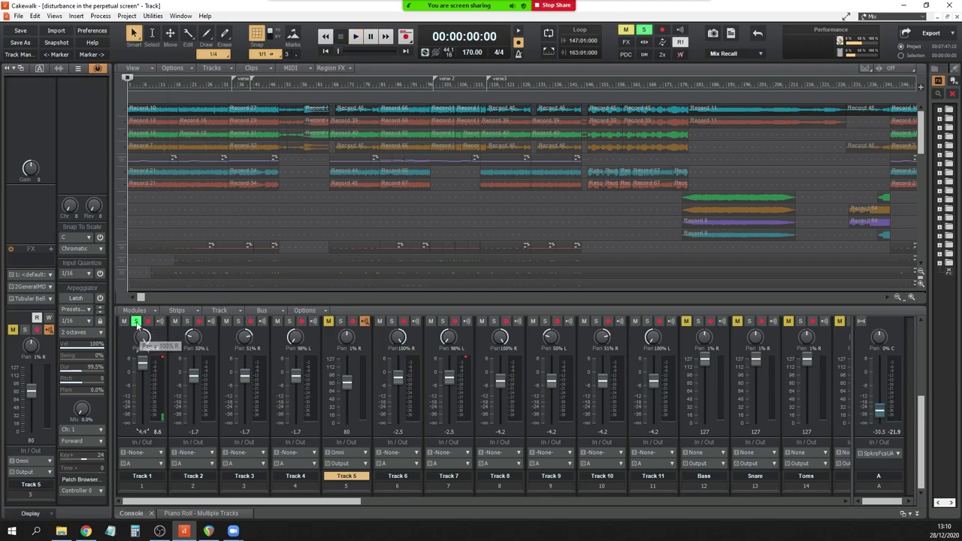
left_click(136, 321)
Restore Track 1's volume to -1.7 dB.
left_click(126, 342)
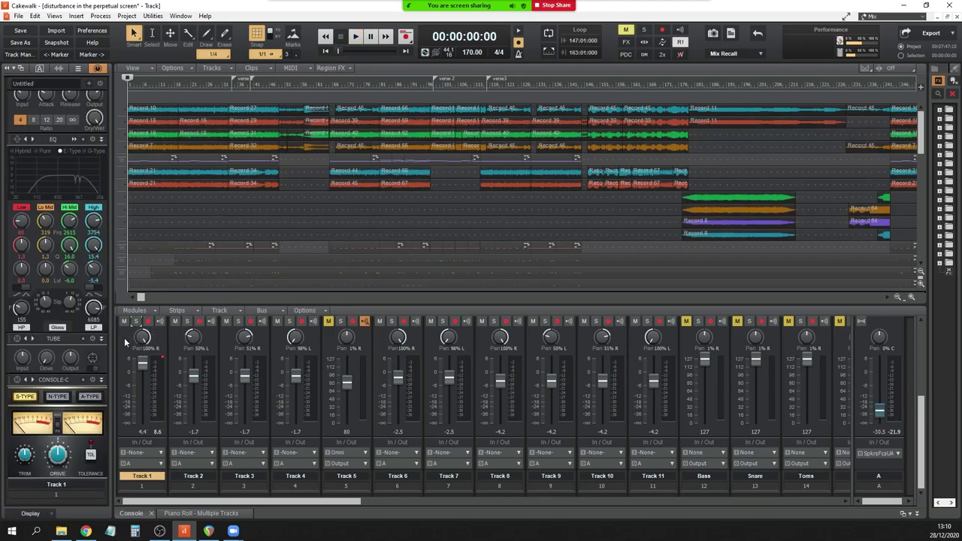
left_click(32, 17)
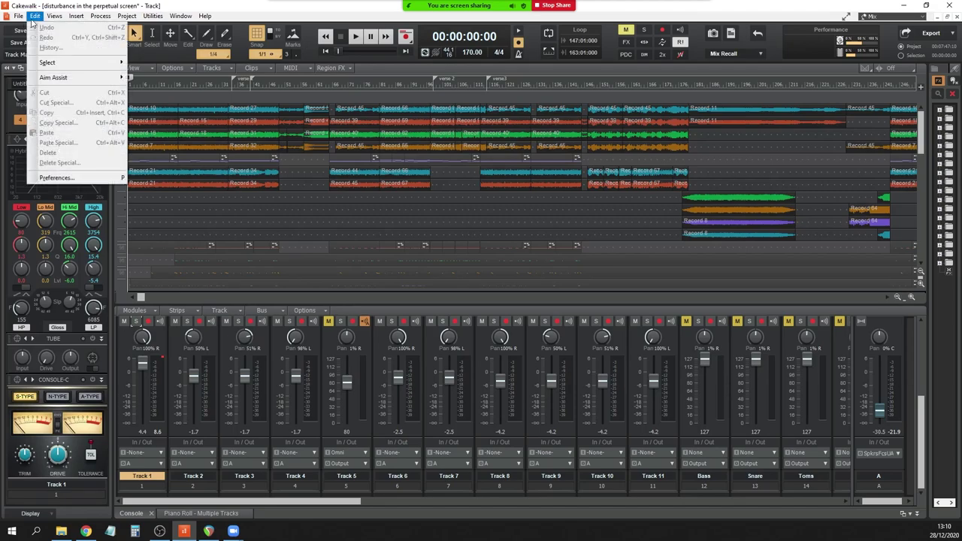
key("Escape")
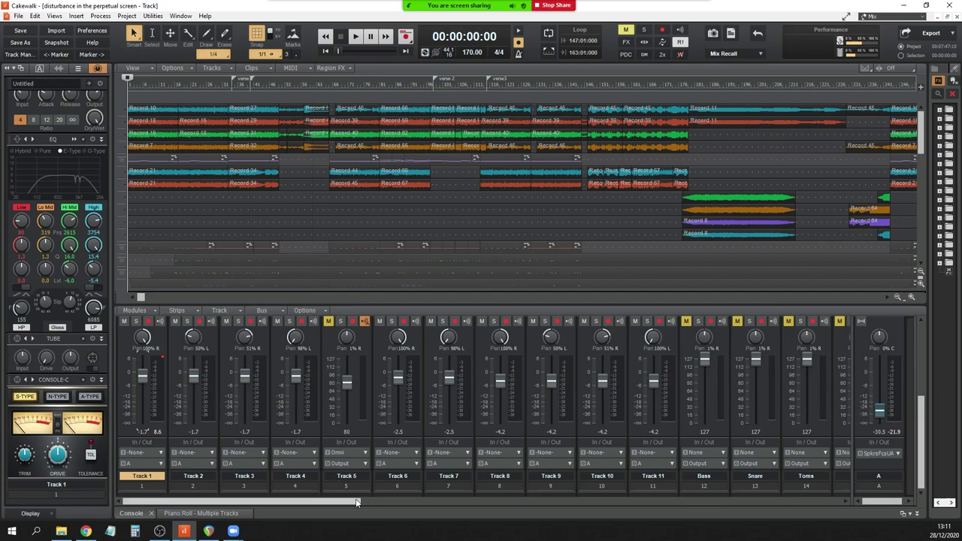
Audition the mix from measure 34 and again from measure 65, stopping playback after each passage.
left_click_drag(357, 505, 312, 505)
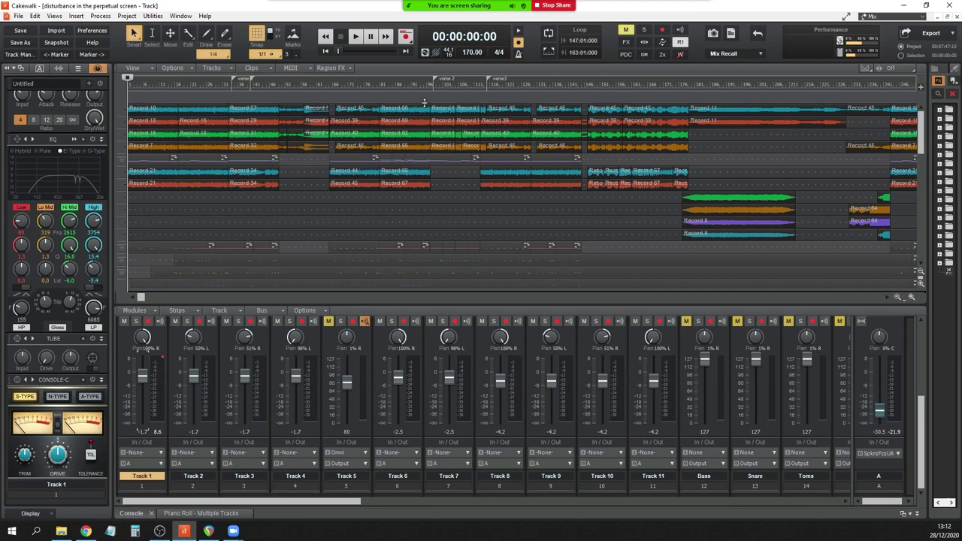
left_click(233, 85)
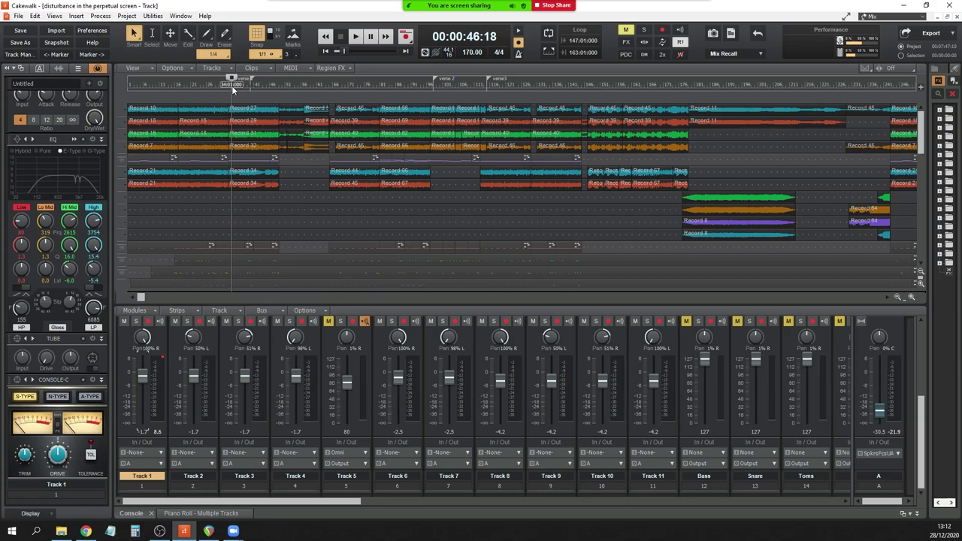
key("space")
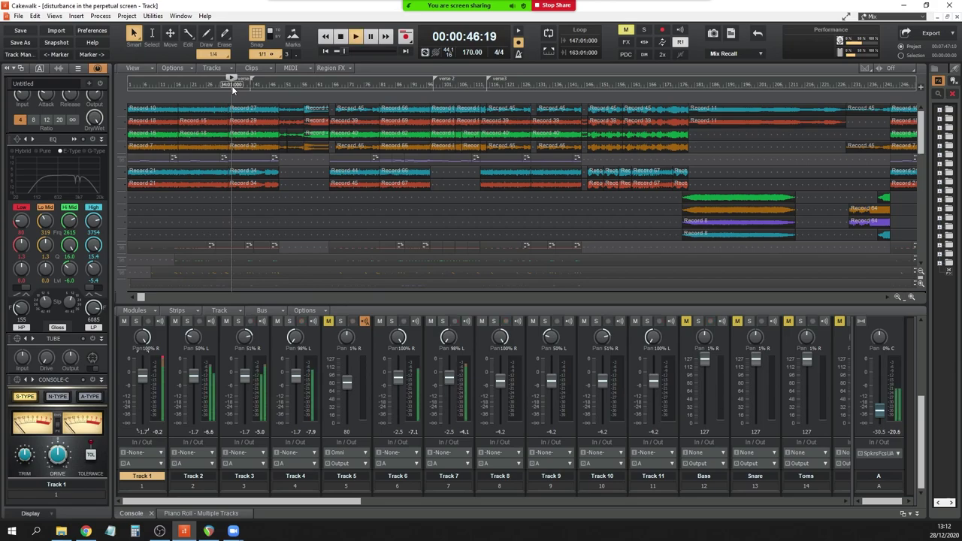
key("space")
left_click(329, 84)
key("space")
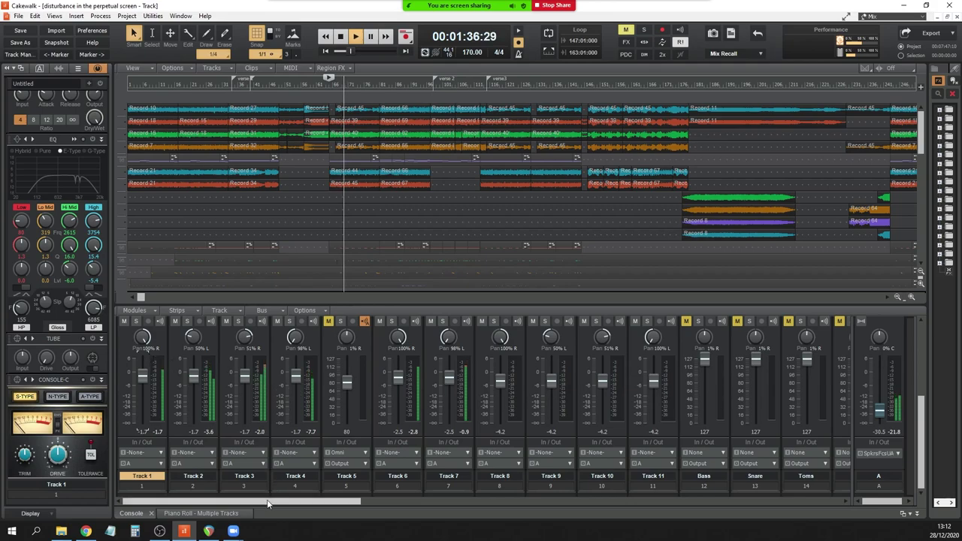
key("space")
Audition Track 6 in solo and unsolo it, then switch Track 7's solo on and off.
left_click_drag(350, 504, 369, 505)
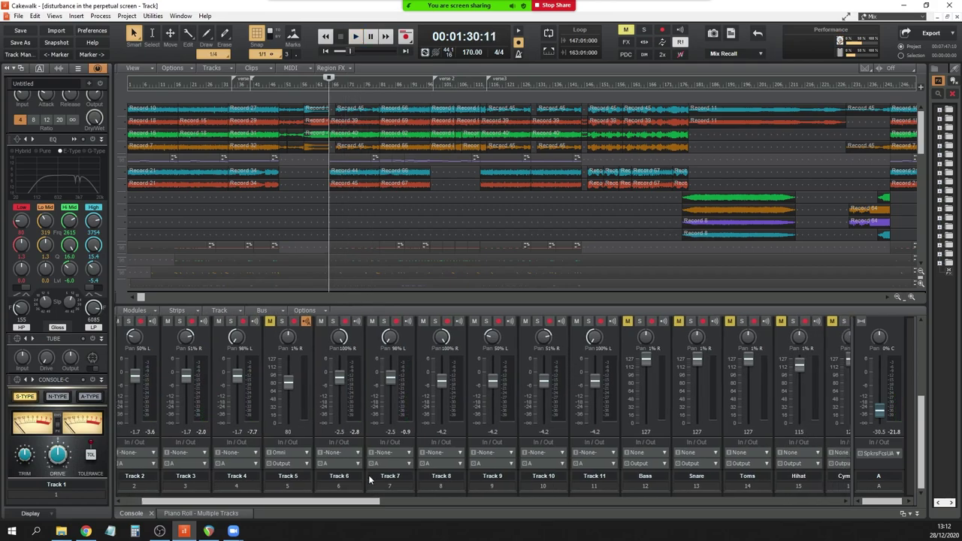
left_click(332, 322)
key("space")
key("space")
left_click(333, 322)
left_click(383, 321)
left_click(383, 322)
Play the mix from measure 65 and solo Track 7 briefly to compare it with the full mix.
key("space")
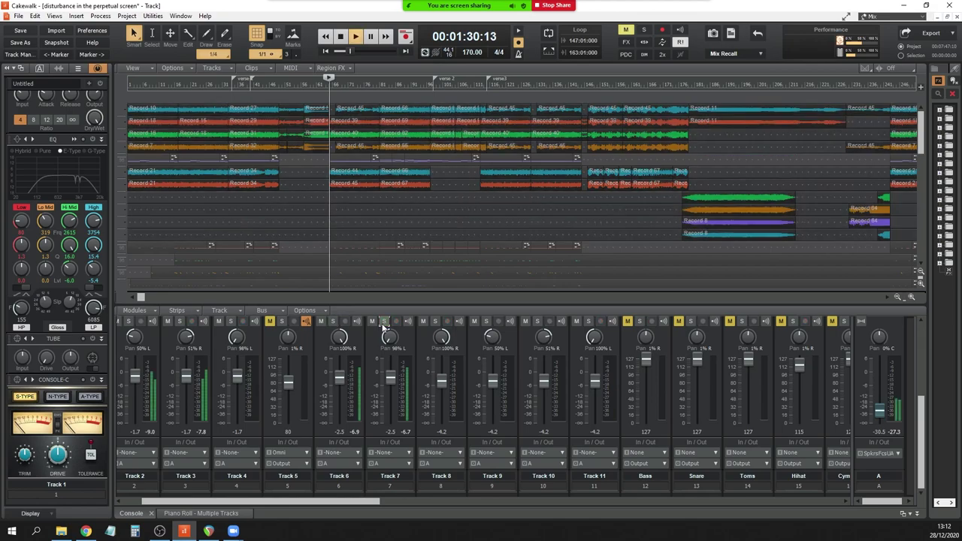
double_click(354, 79)
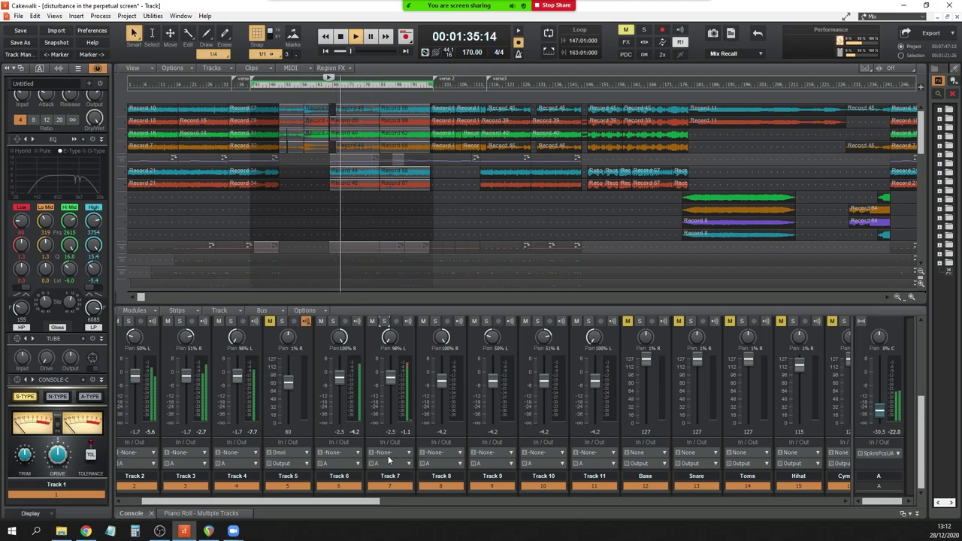
left_click(383, 321)
scroll(301, 364, "right", 3)
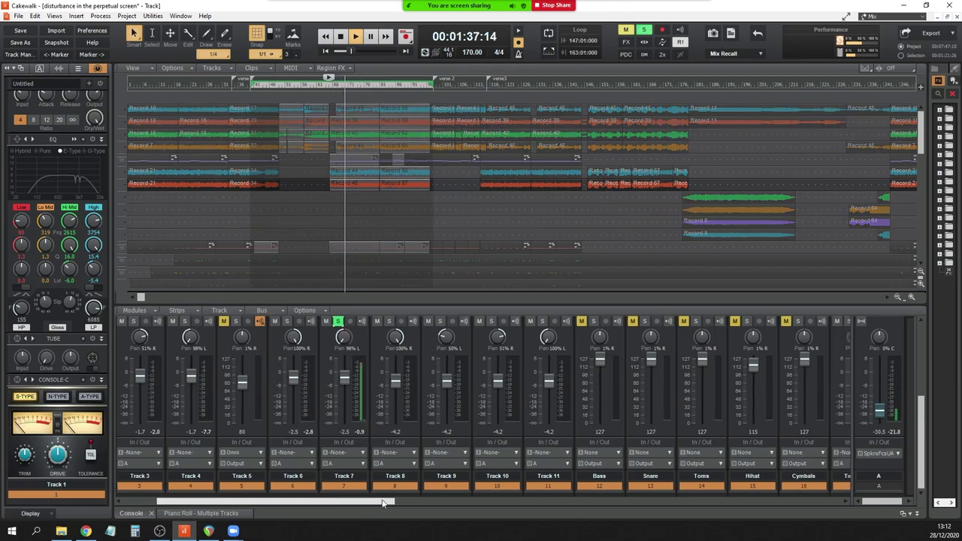
left_click(263, 321)
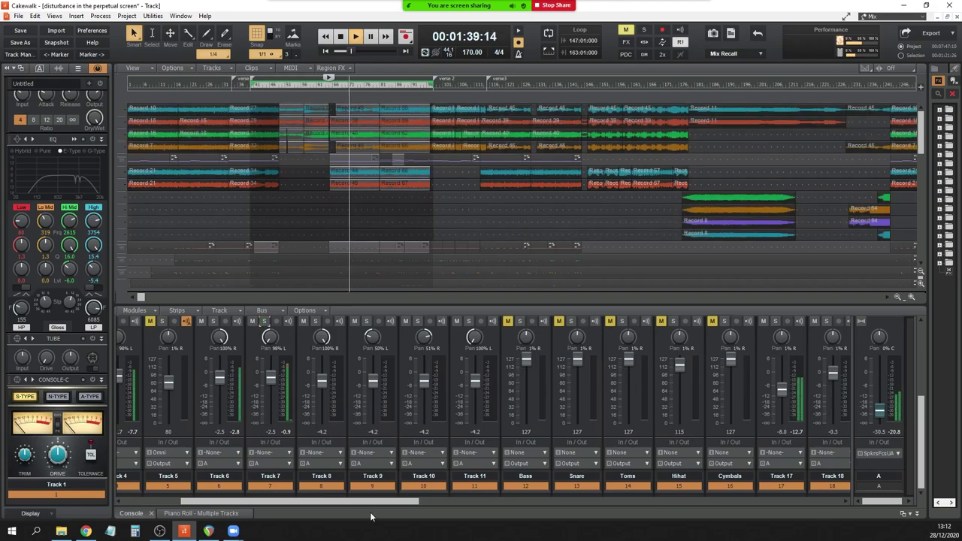
Solo Track 17 during playback to hear it alone, then unsolo it.
left_click_drag(368, 504, 424, 505)
left_click(600, 320)
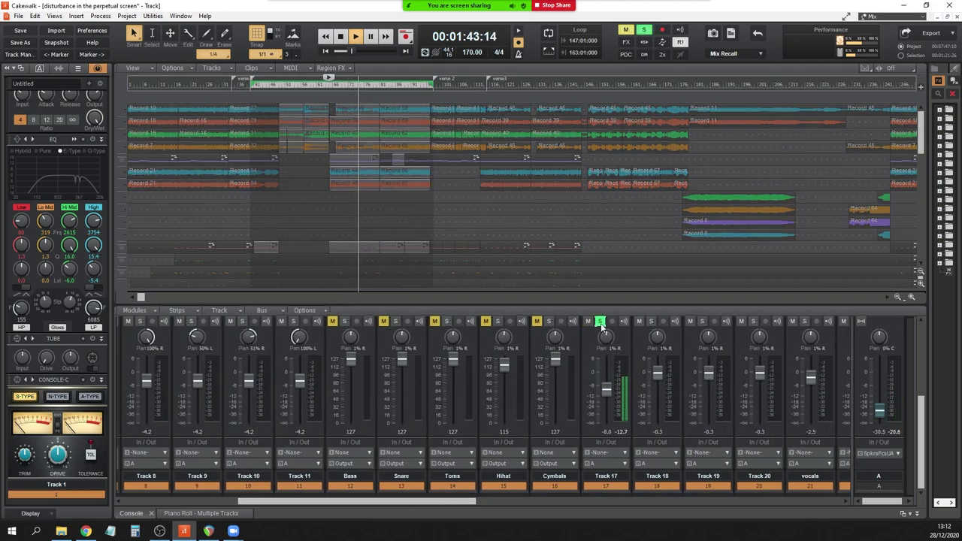
left_click(601, 321)
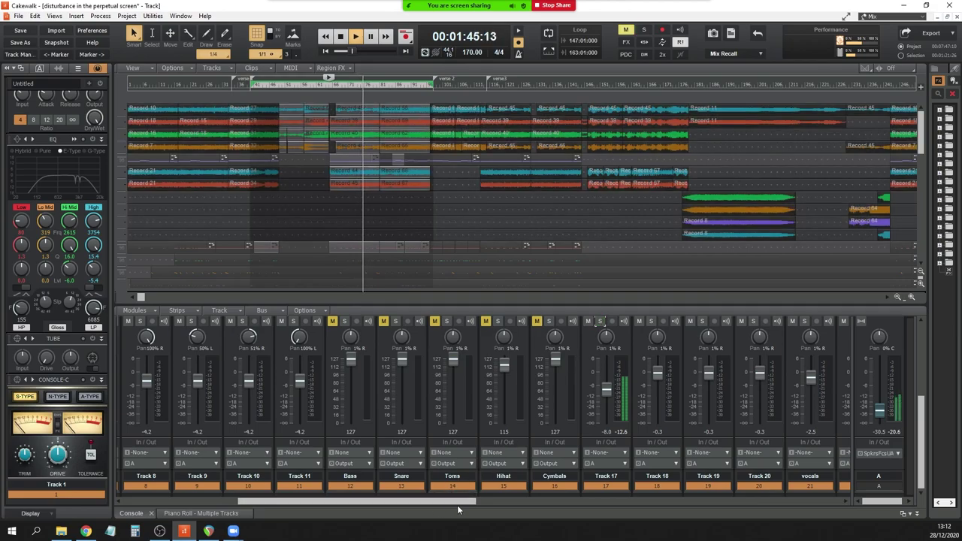
Solo Track 27 and listen to it from measure 69, then unsolo it.
left_click_drag(465, 505, 612, 501)
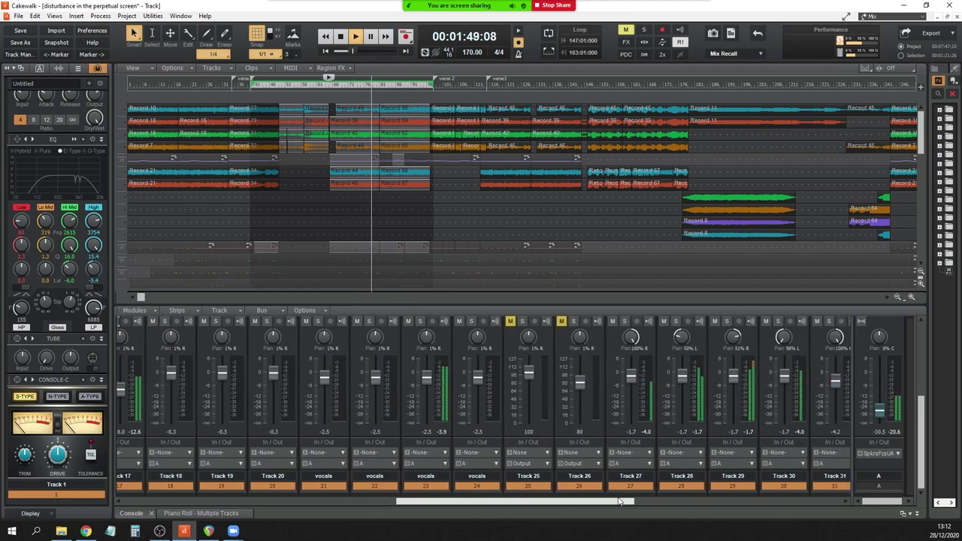
left_click(624, 321)
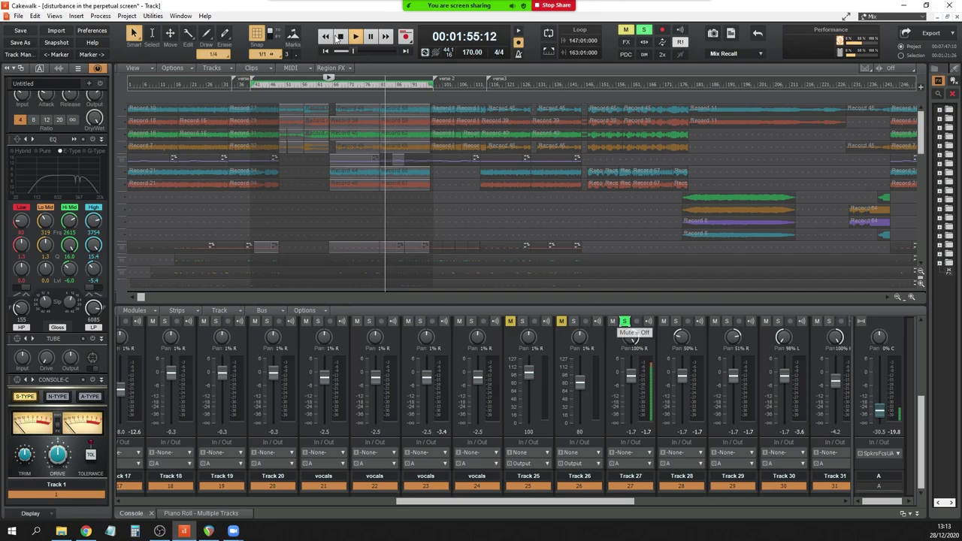
left_click(636, 334)
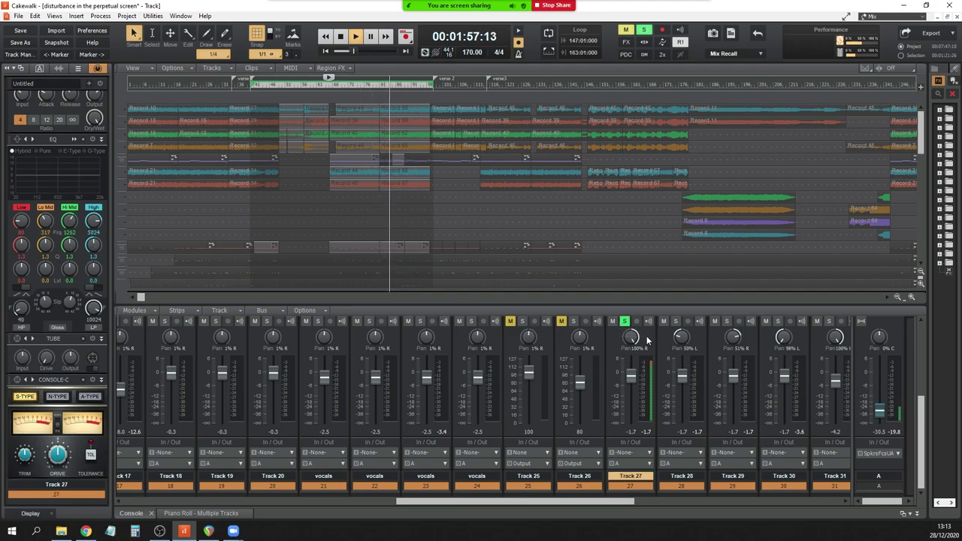
scroll(483, 218, "up", 3)
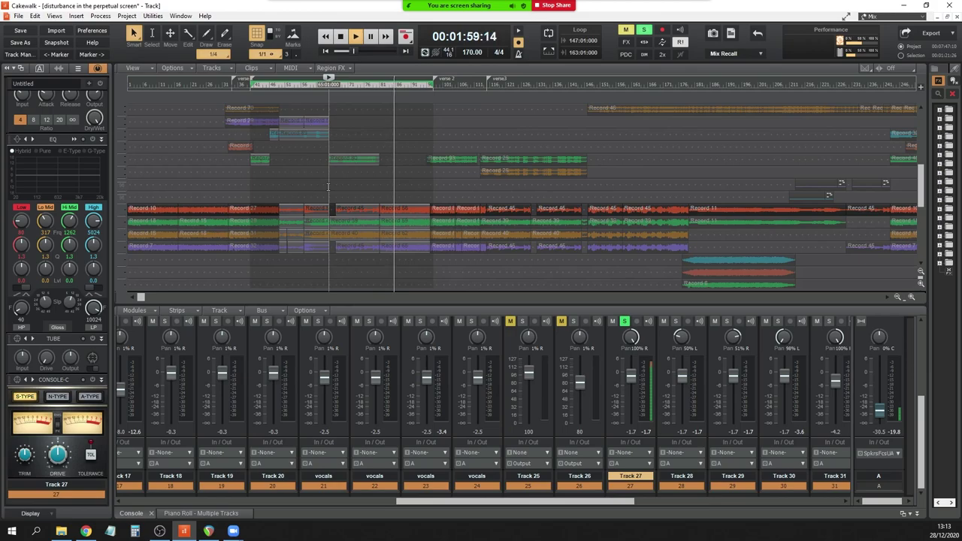
left_click(329, 84)
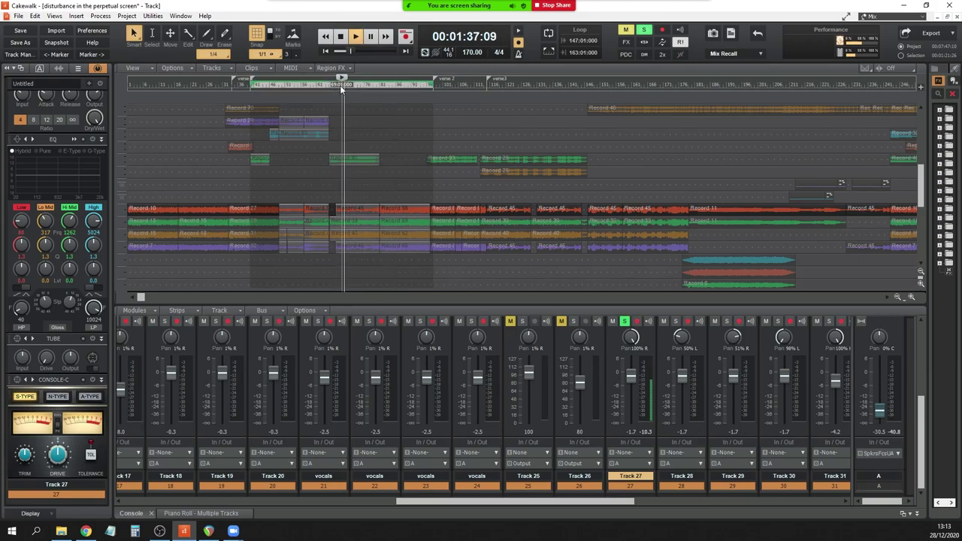
mouse_move(627, 340)
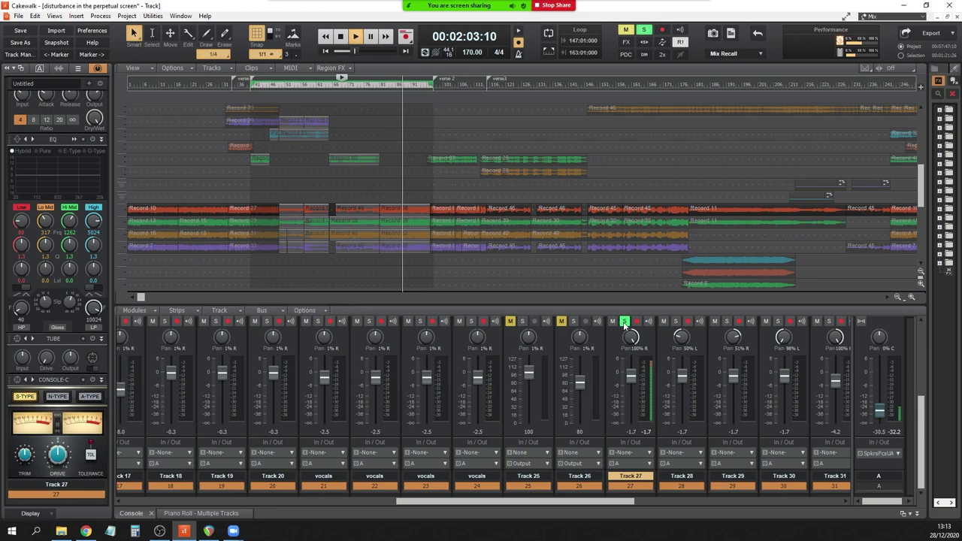
left_click(624, 323)
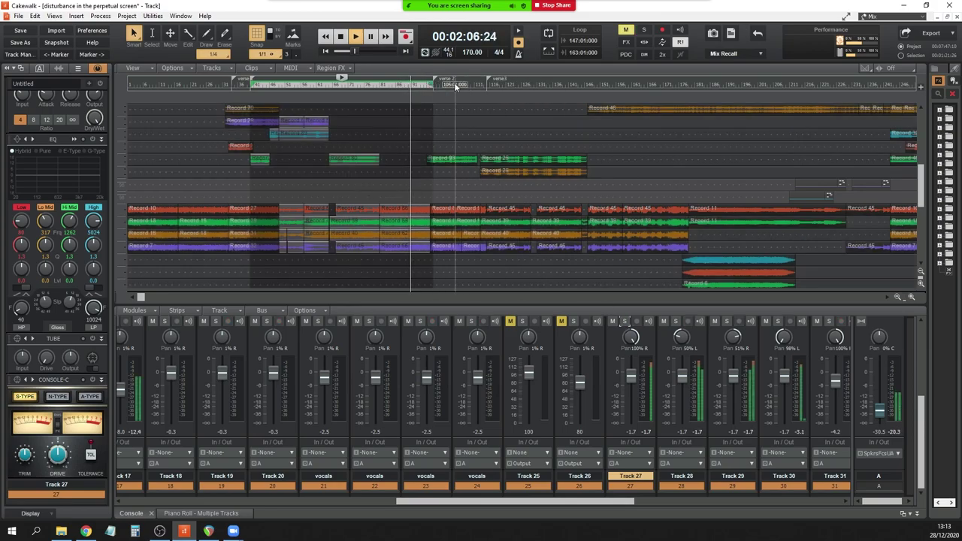
Jump playback to measure 105, then stop with the playhead just before the verse 2 marker and the time selection cleared.
left_click(455, 81)
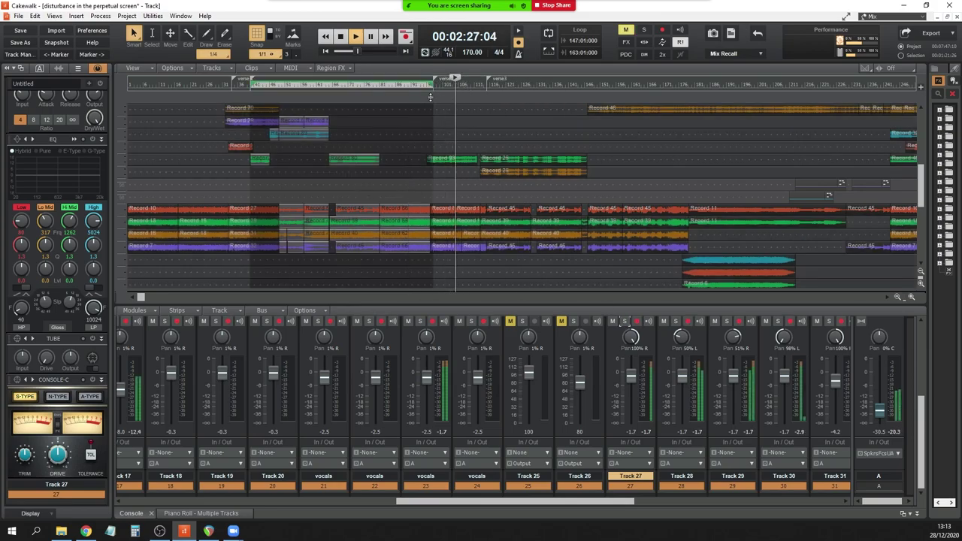
left_click(424, 98)
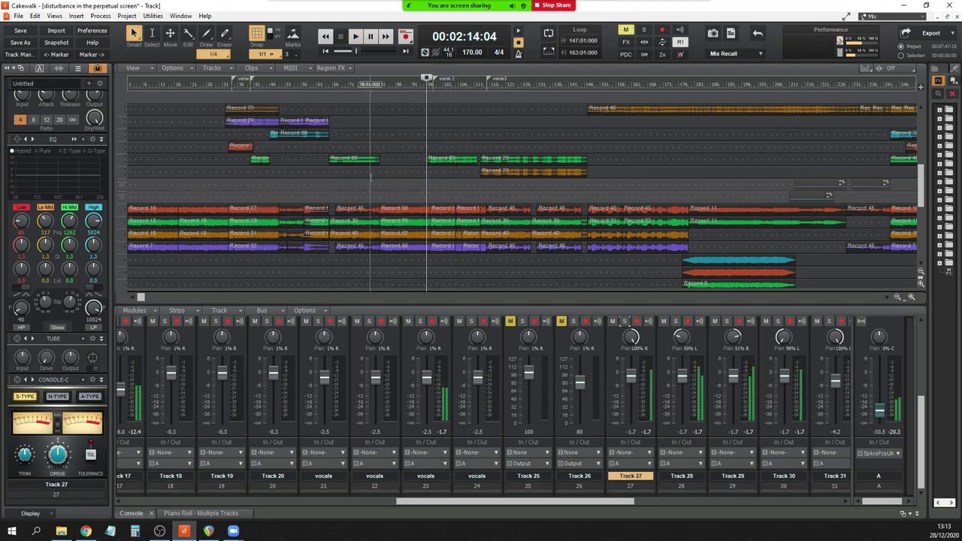
left_click_drag(432, 497, 158, 499)
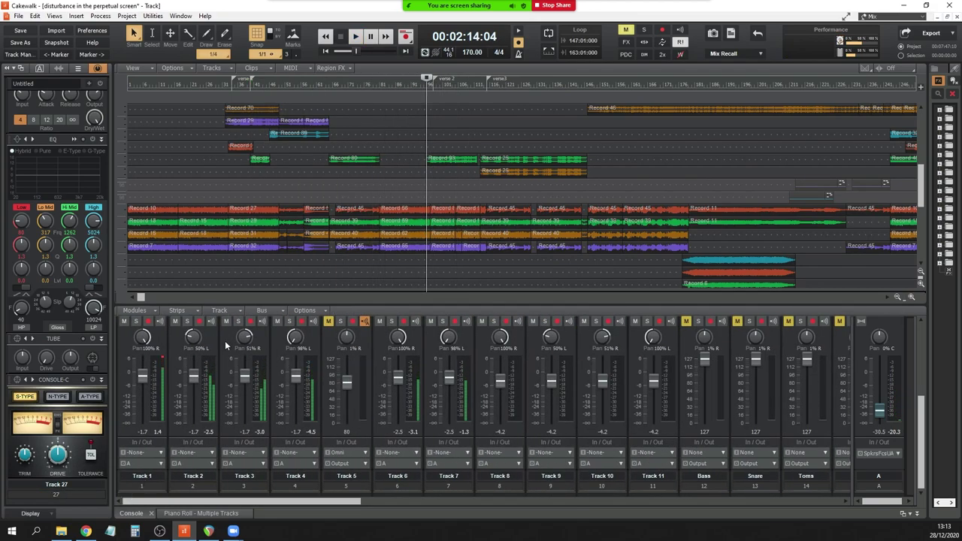
mouse_move(922, 194)
left_mouse_down()
mouse_move(926, 244)
mouse_move(925, 128)
mouse_move(918, 196)
left_mouse_up()
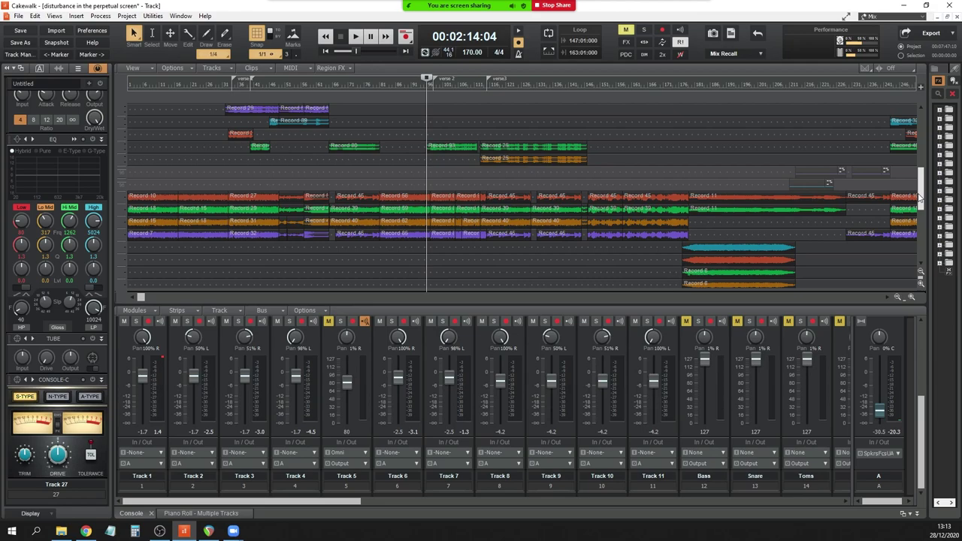
left_click_drag(918, 196, 923, 200)
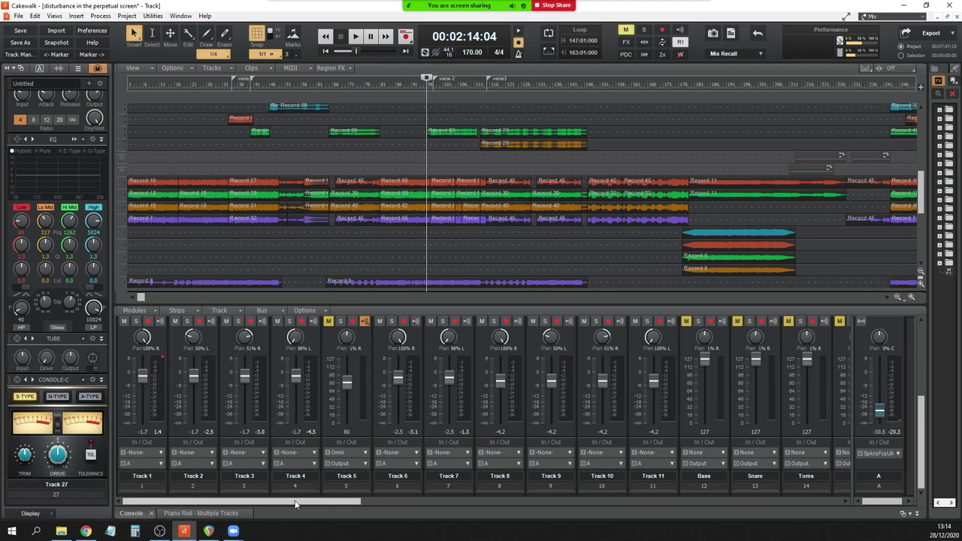
Look through the mixer strips from Track 1 to the static track, selecting Track 28 along the way.
left_click_drag(295, 502, 659, 502)
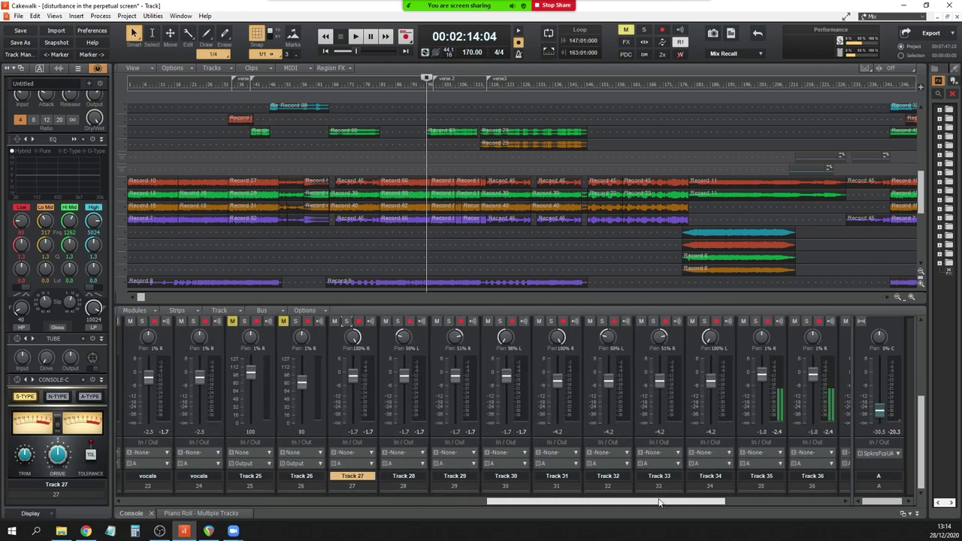
left_click(396, 475)
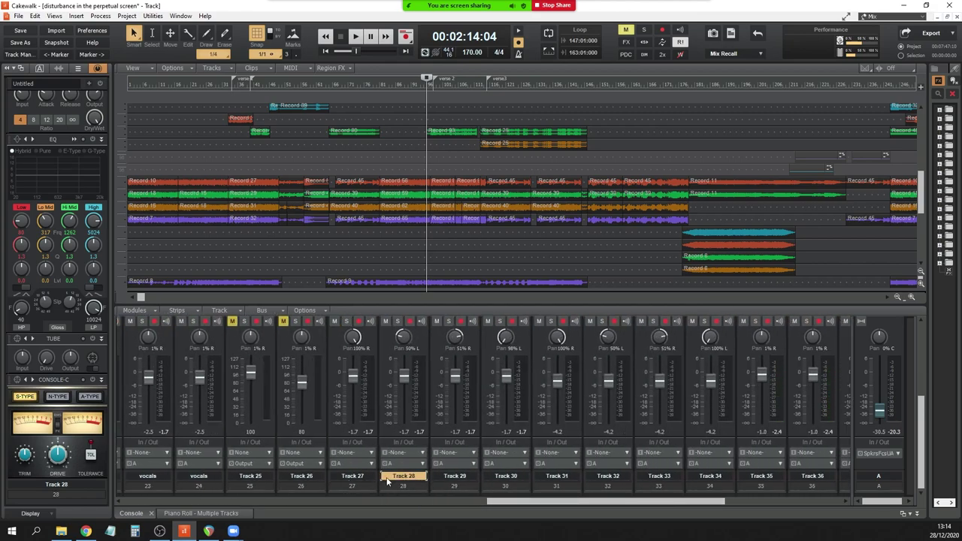
left_click_drag(503, 501, 619, 503)
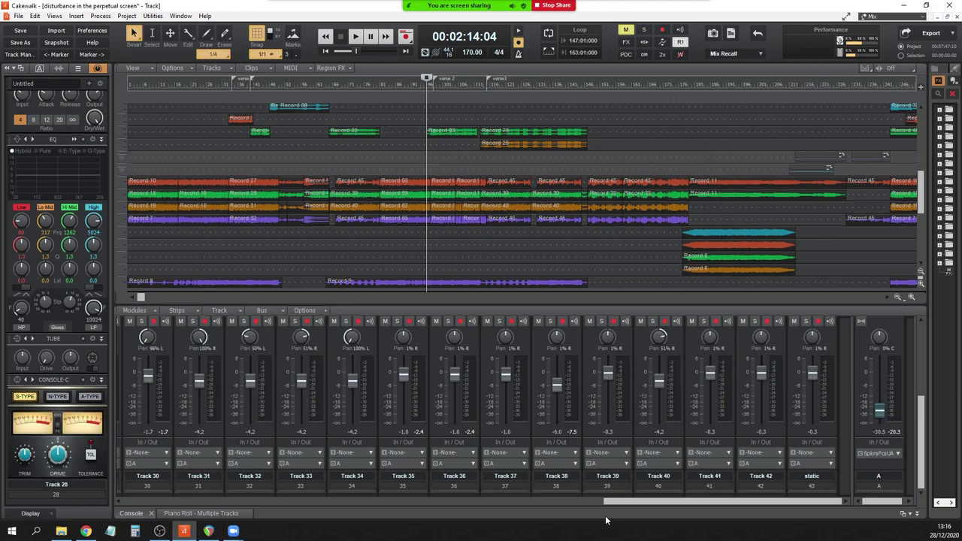
left_click_drag(608, 501, 192, 522)
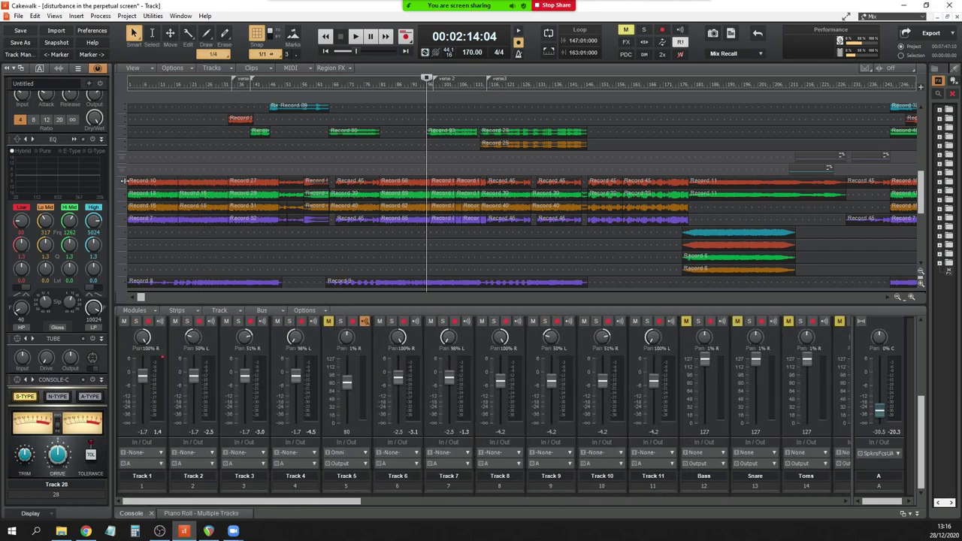
Examine the song's clip arrangement across all tracks and along the full timeline, with the whole song fitted in view.
scroll(924, 120, "down", 3)
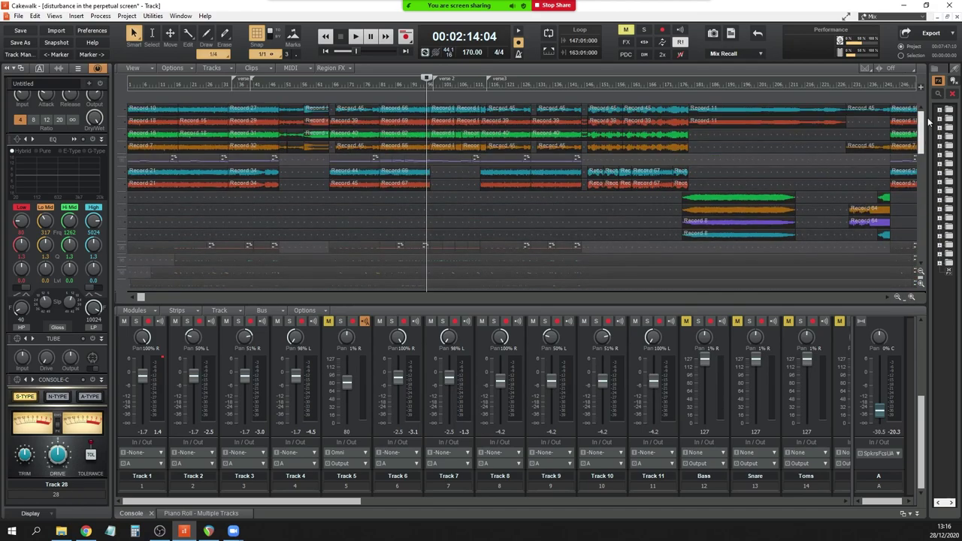
mouse_move(929, 121)
left_mouse_down()
mouse_move(924, 224)
mouse_move(917, 120)
left_mouse_up()
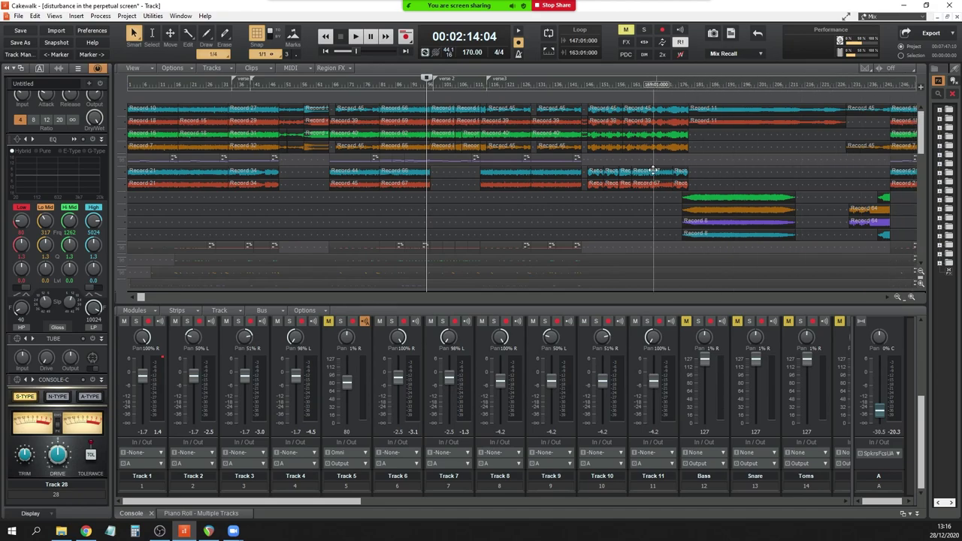
scroll(631, 157, "right", 10)
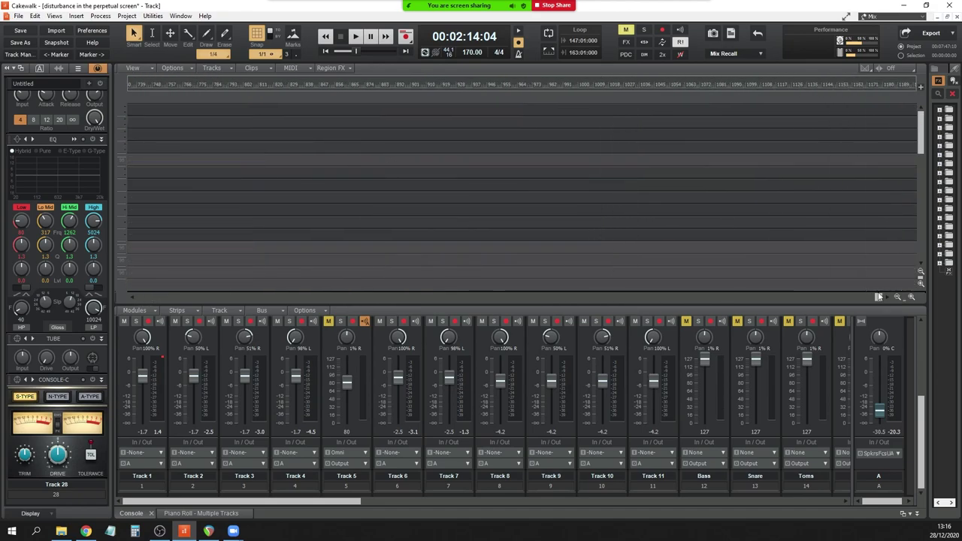
scroll(481, 267, "up", 2)
scroll(220, 249, "left", 10)
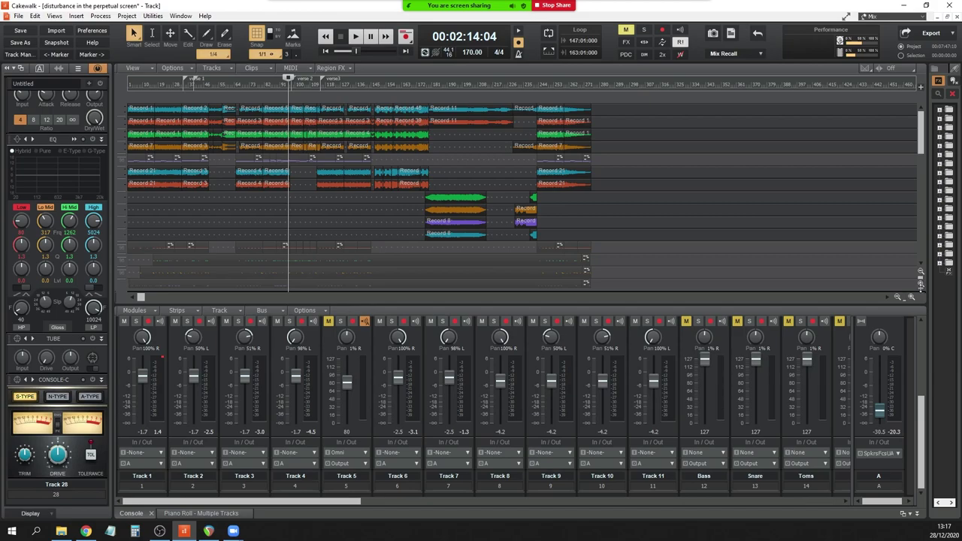
left_click(910, 298)
left_click(910, 298)
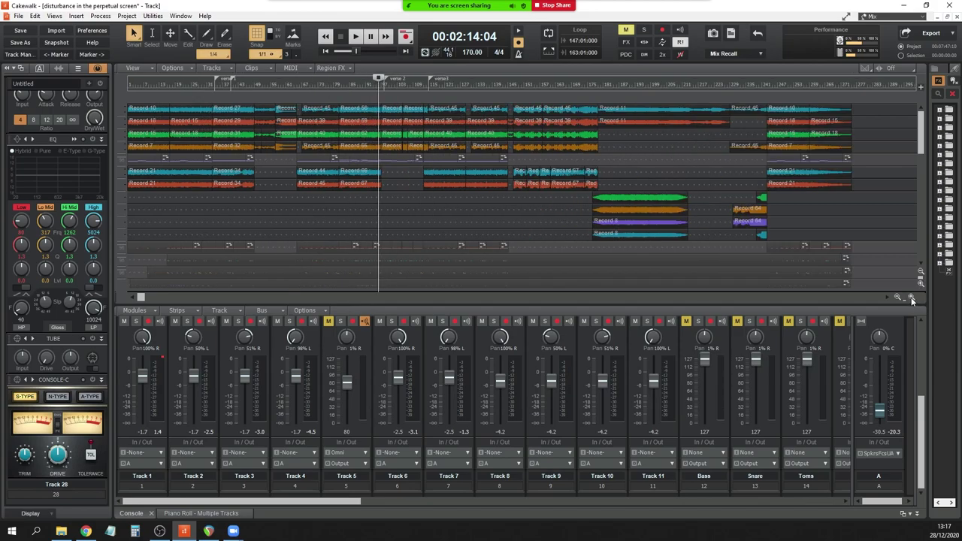
left_click_drag(919, 126, 939, 118)
left_click_drag(920, 125, 918, 186)
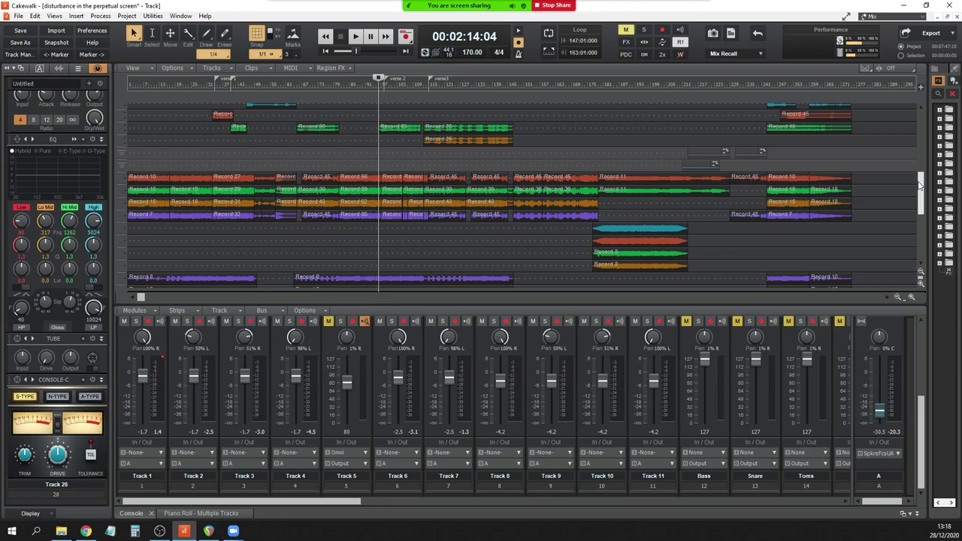
left_click_drag(918, 186, 917, 109)
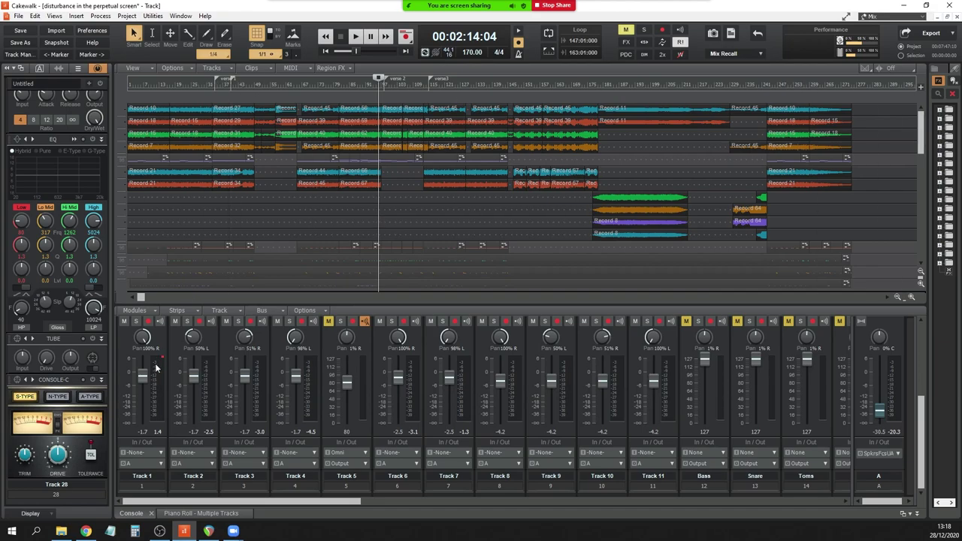
left_click_drag(139, 503, 123, 502)
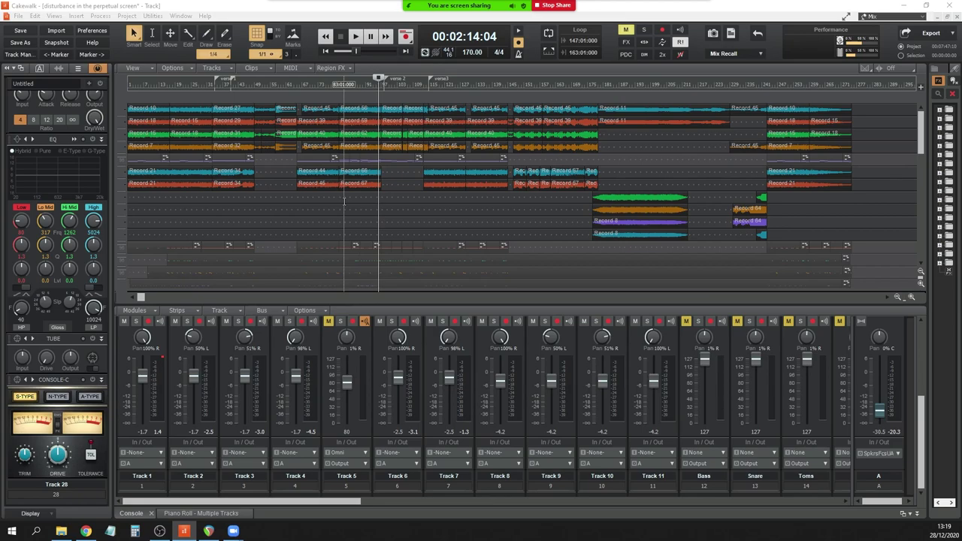
Play the mix briefly from measure 52, then stop.
left_click(261, 84)
key("space")
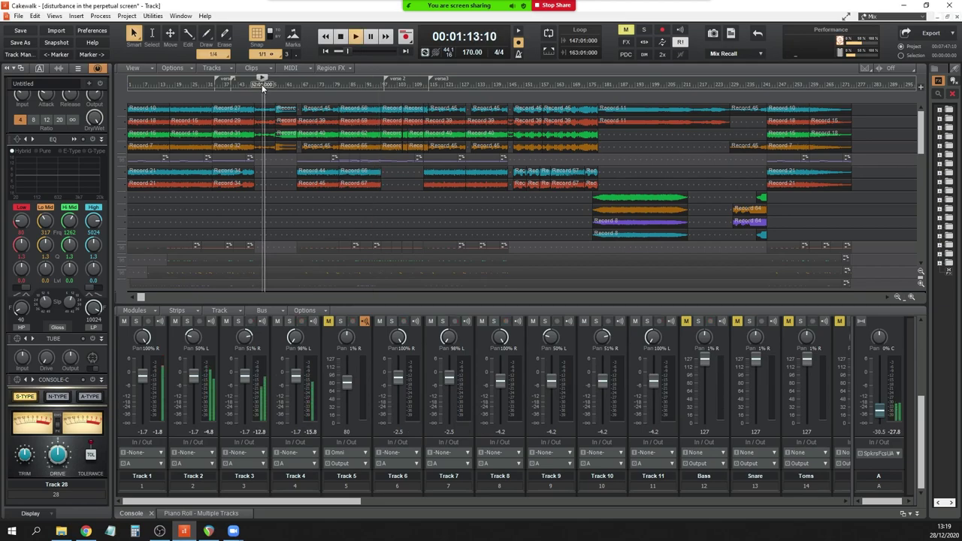
key("space")
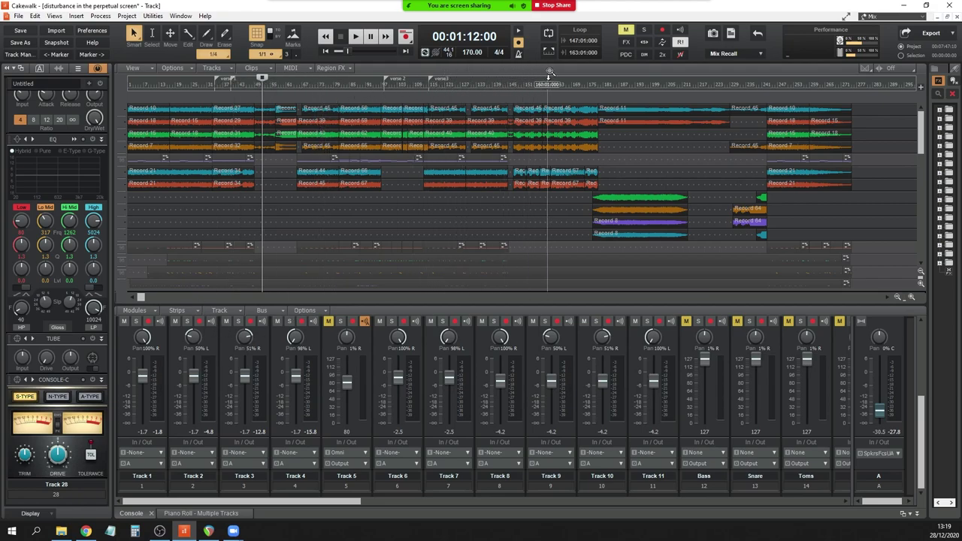
Play the mix briefly from measure 145, then stop.
left_click(510, 84)
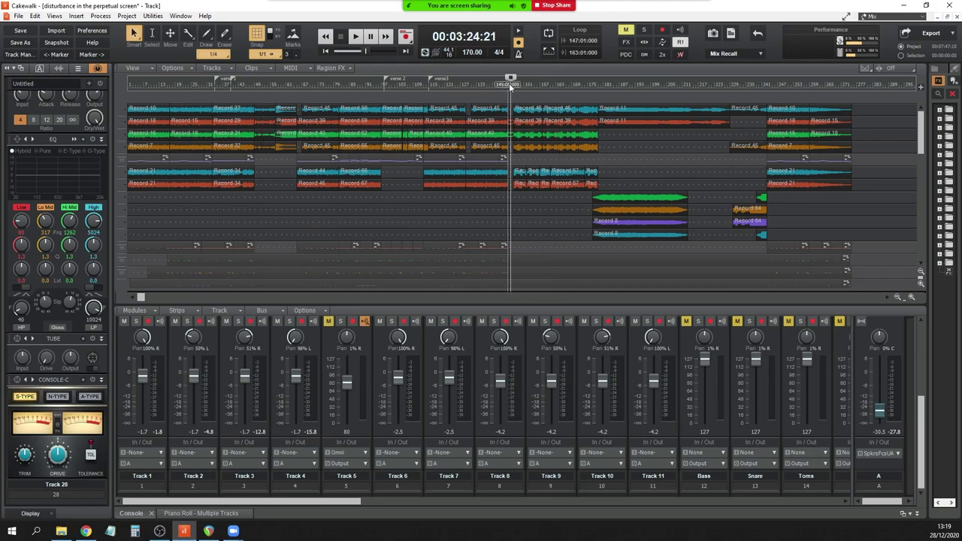
left_click(508, 83)
key("space")
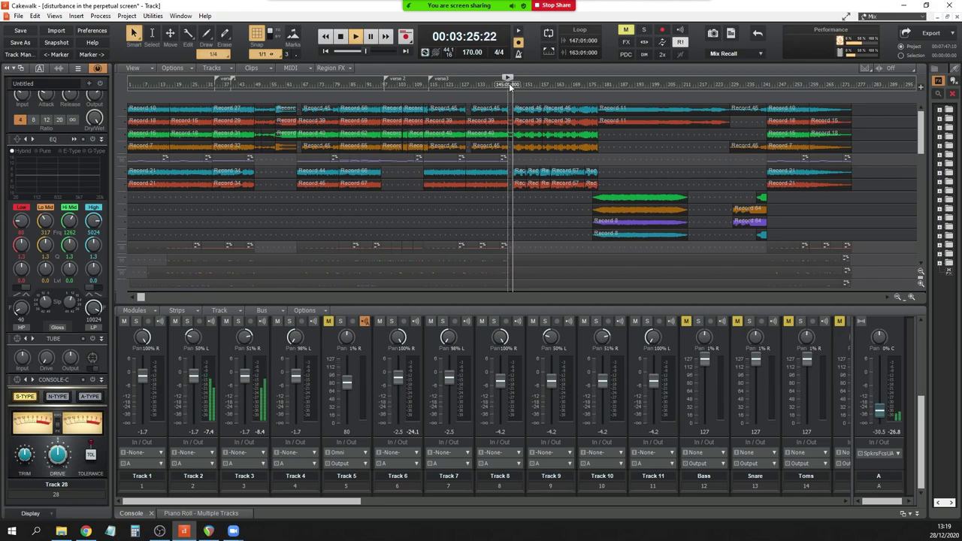
key("space")
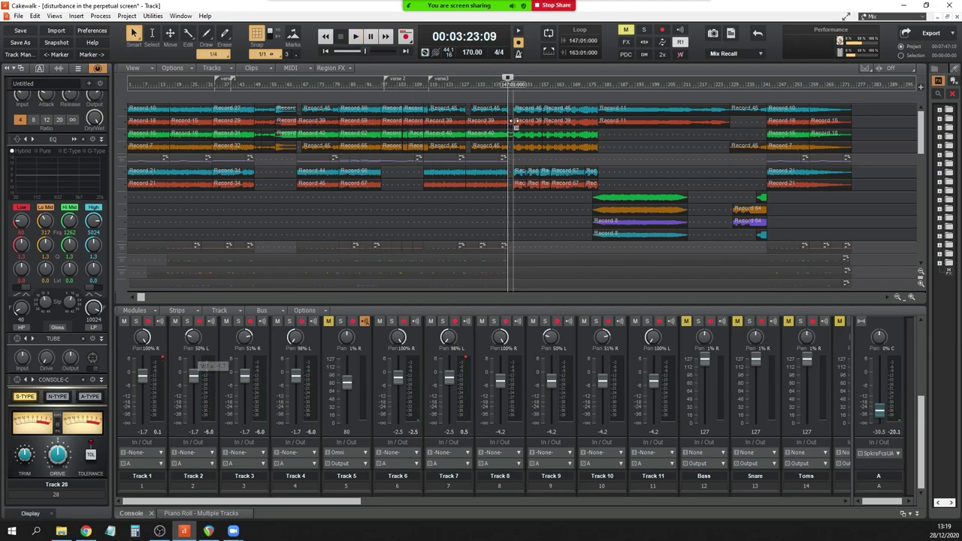
Play from measure 147 and solo Track 1, then Track 2, unsoloing each after listening.
left_click(514, 82)
key("space")
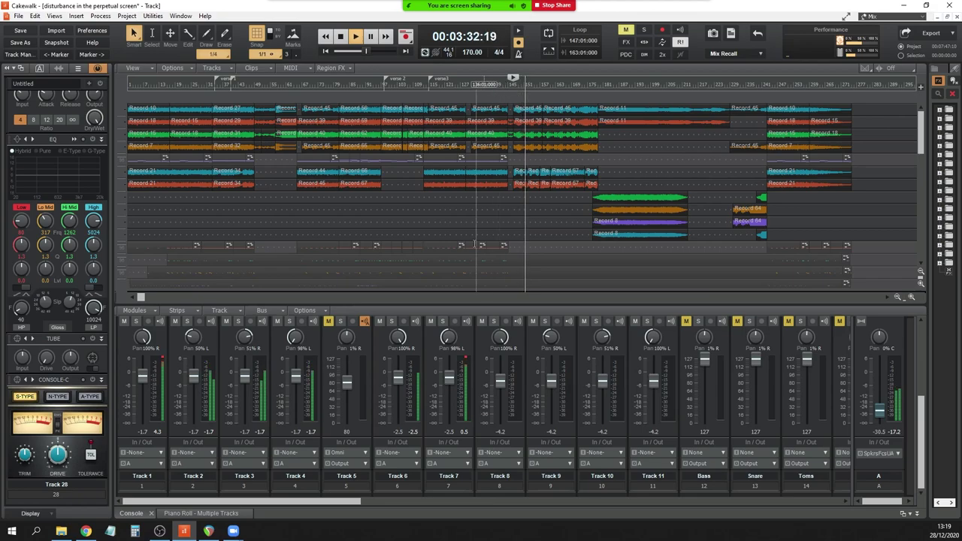
left_click(136, 321)
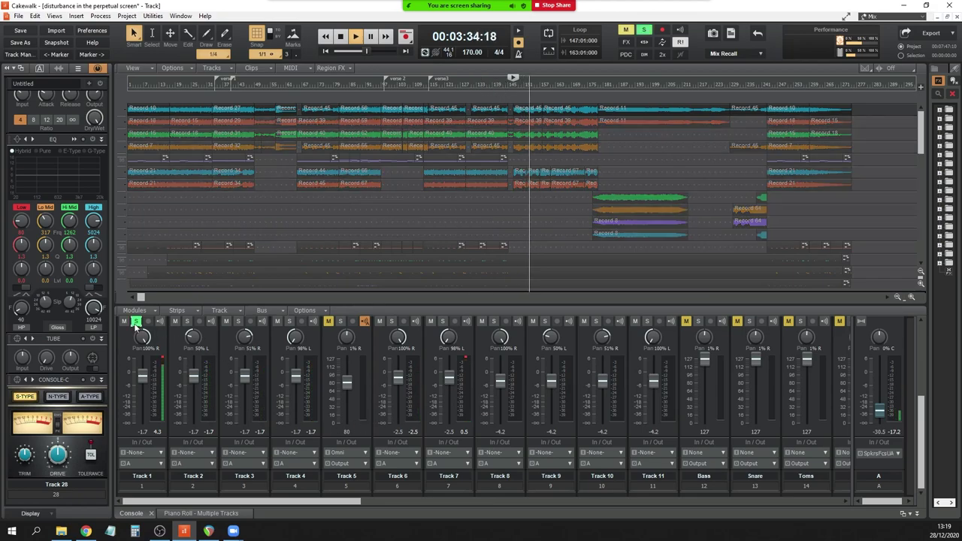
left_click(136, 322)
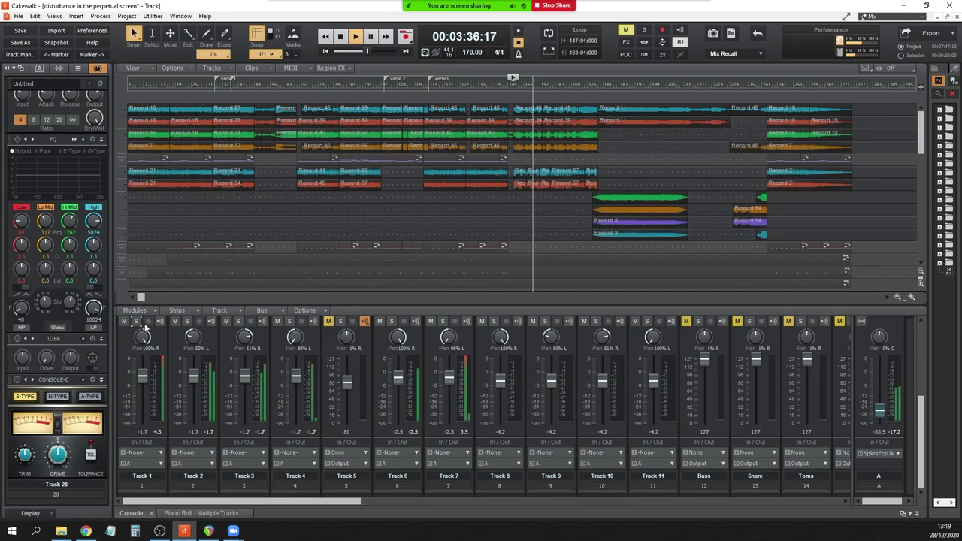
left_click(187, 321)
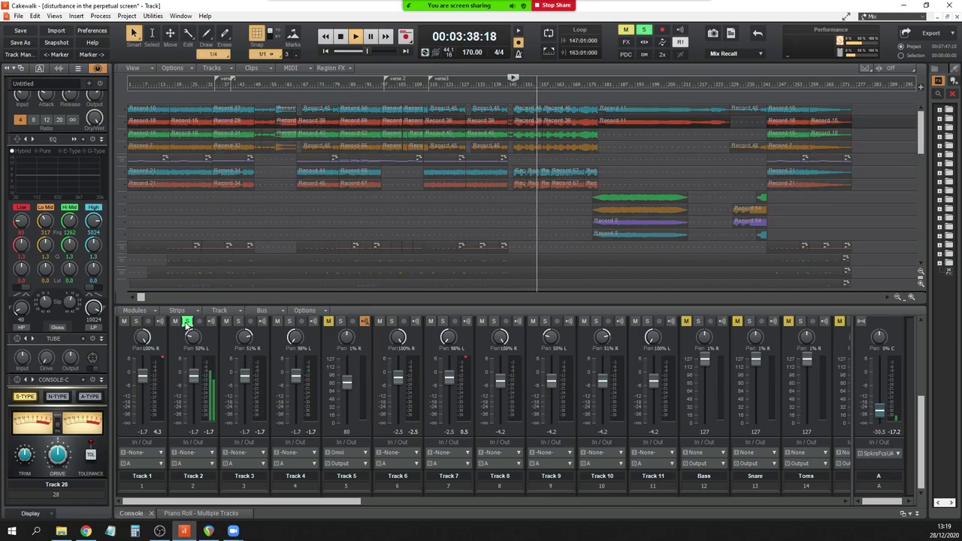
left_click(187, 321)
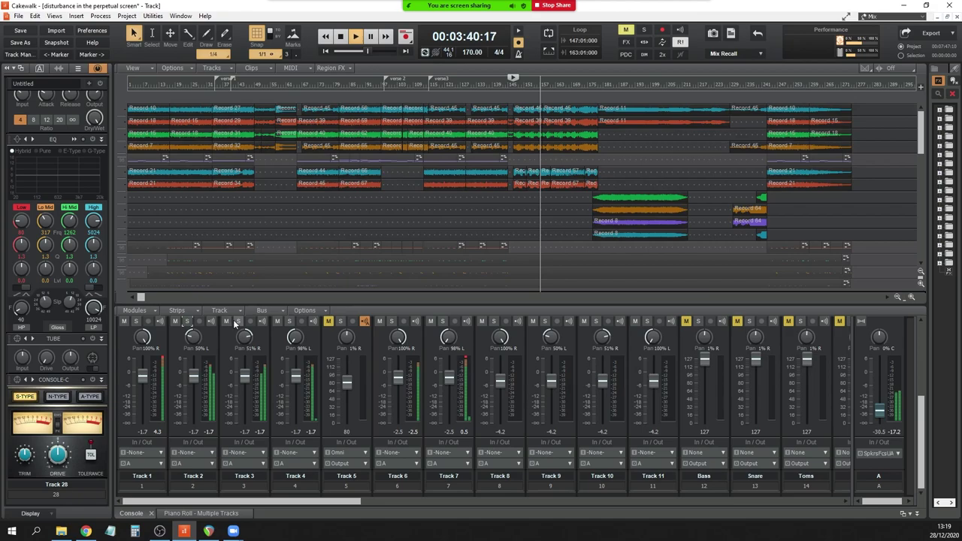
Solo Track 3, then Track 4 during playback, unsolo each, and stop playback.
left_click(237, 322)
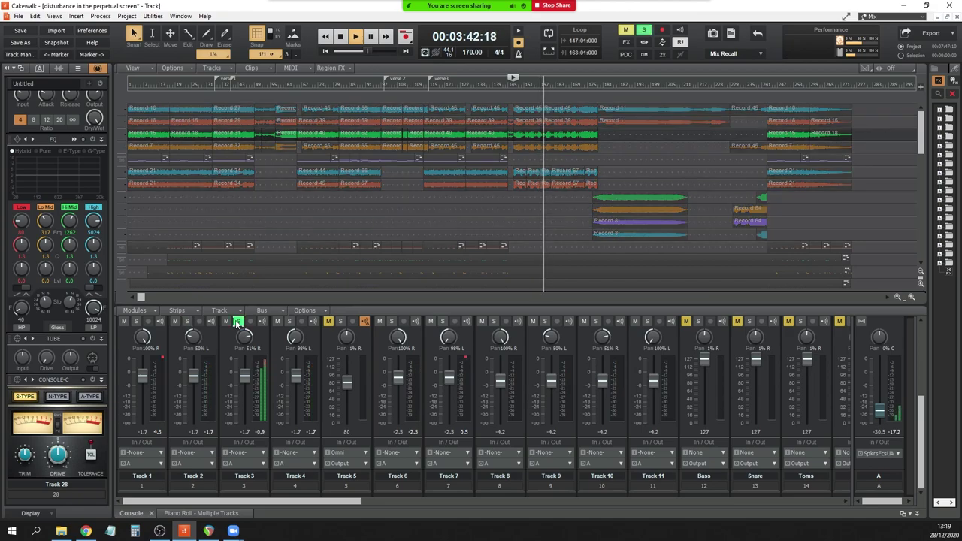
left_click(237, 321)
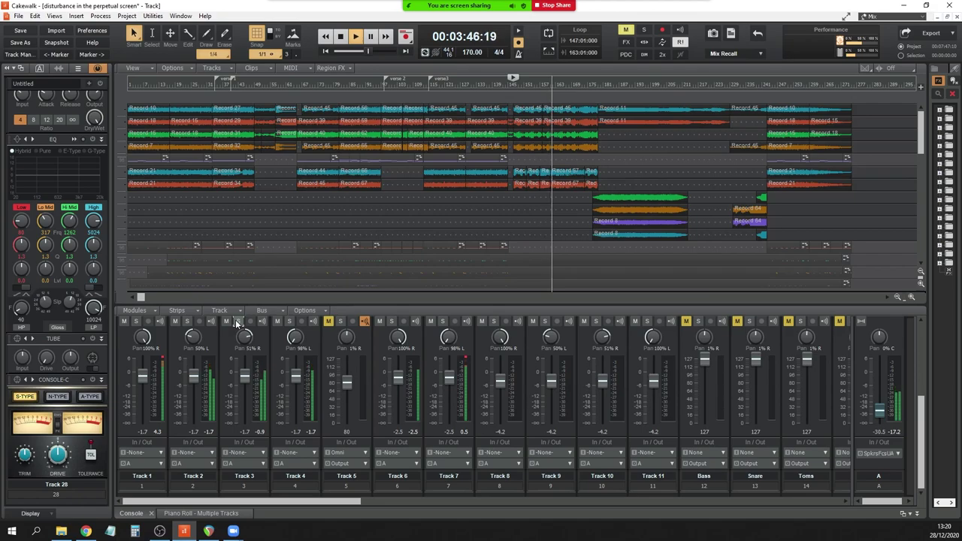
left_click(288, 322)
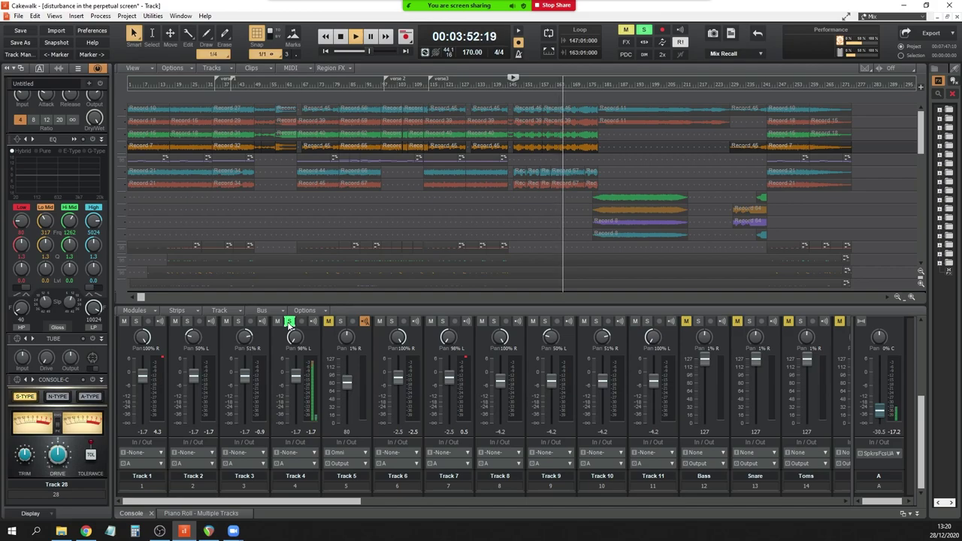
left_click(289, 322)
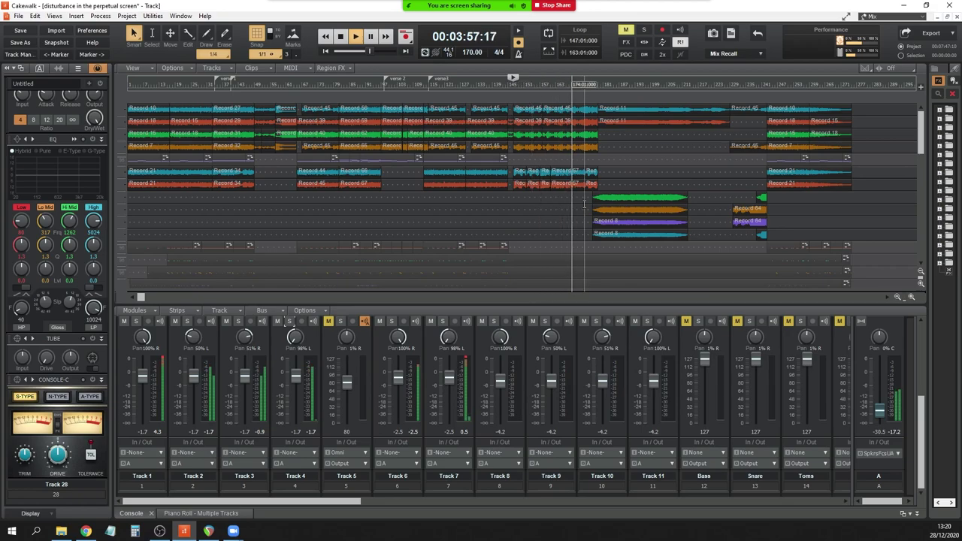
key("space")
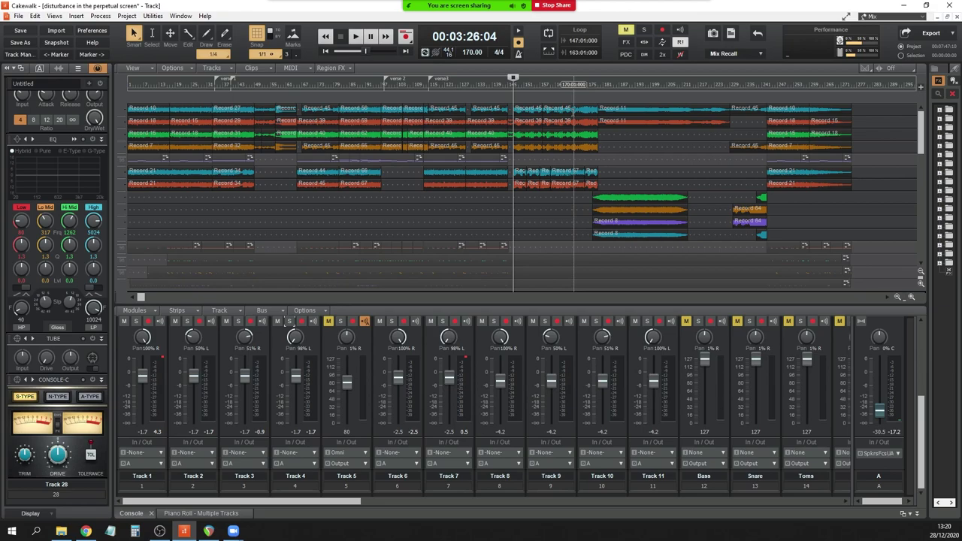
Play the mix from measure 170, then clear the selection and listen again from measure 159 before stopping.
left_click(574, 109)
key("space")
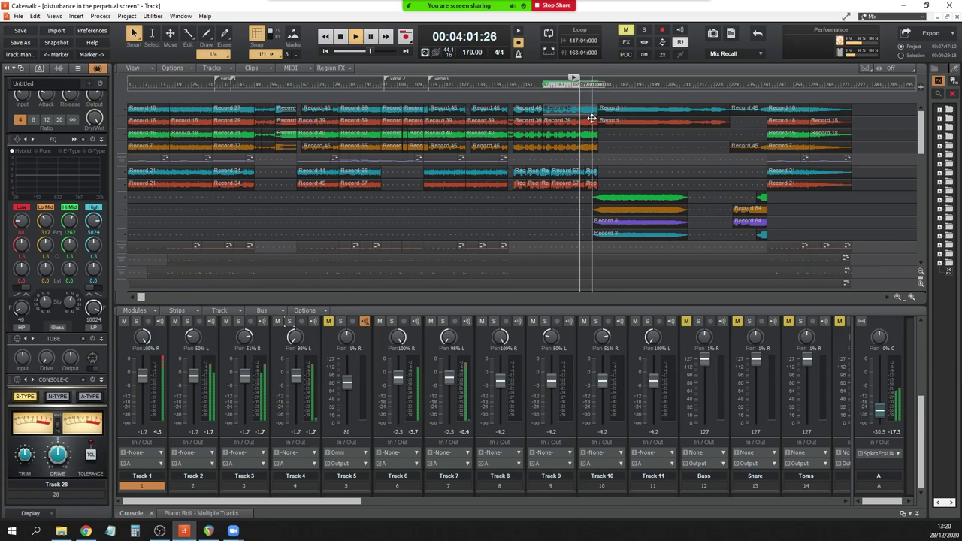
scroll(592, 118, "up", 3)
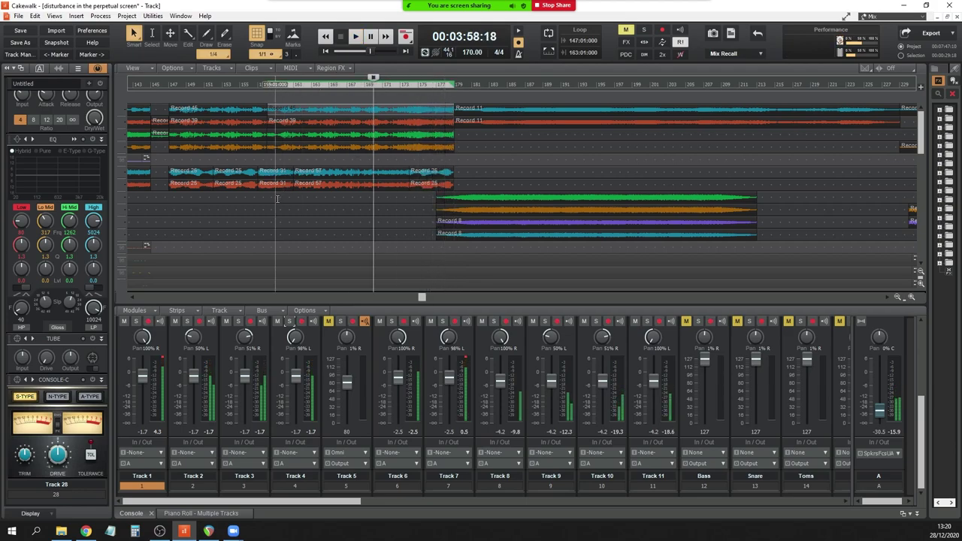
left_click(277, 200)
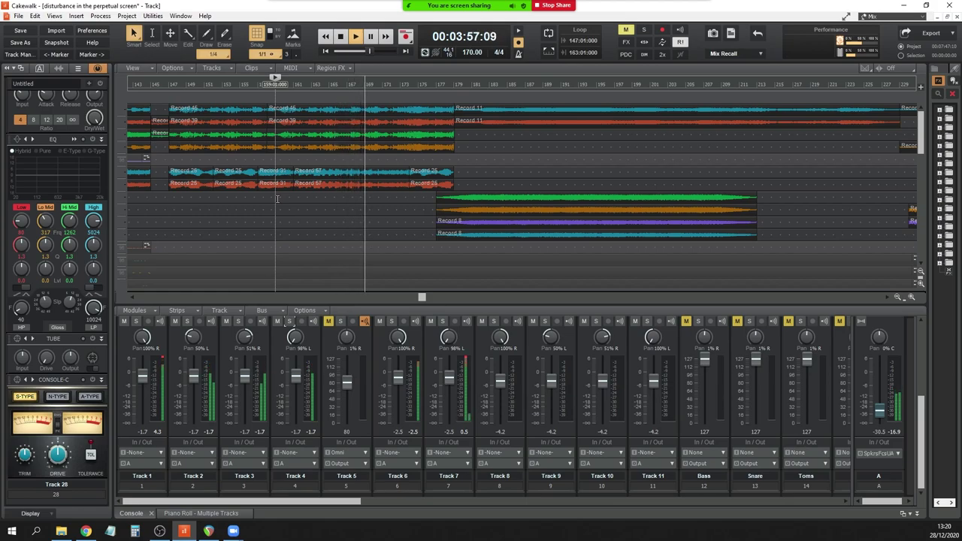
key("space")
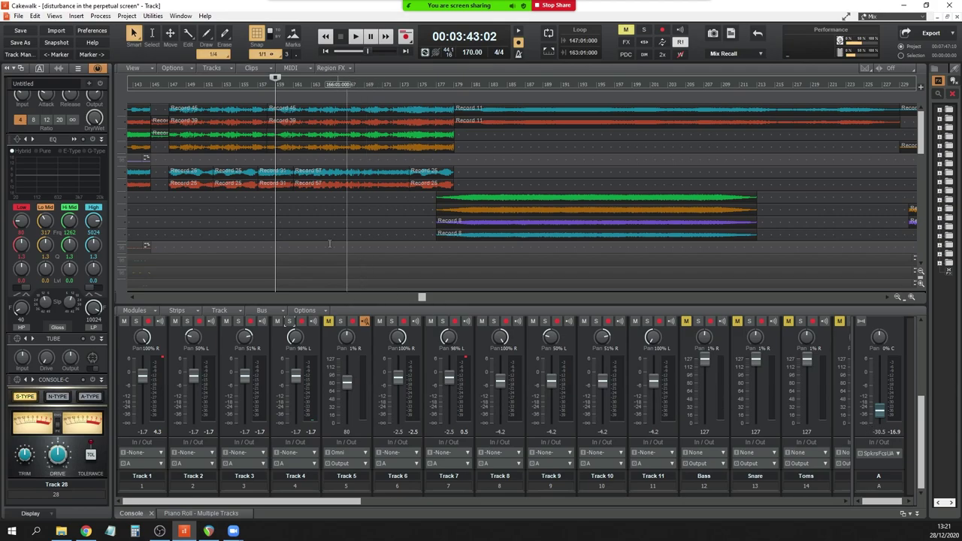
Play the section from measure 147 with the full mix, then stop.
left_click(171, 199)
key("space")
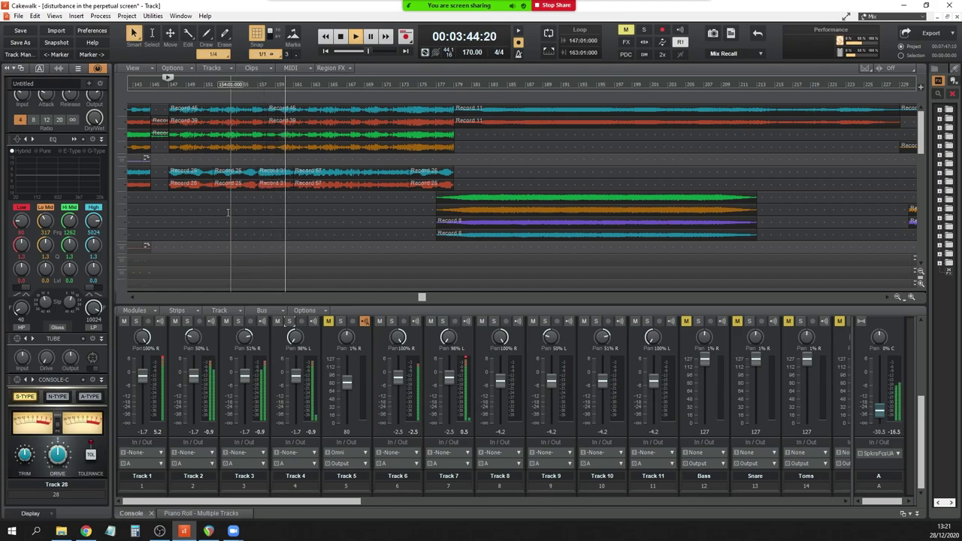
key("space")
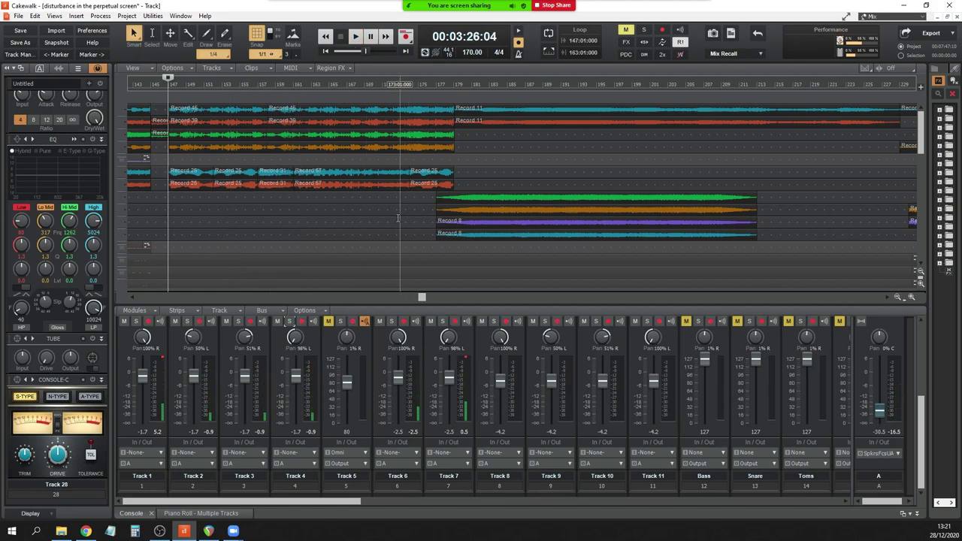
Move the playhead to measure 181, near the start of the Record 11 clips.
scroll(454, 172, "down", 2)
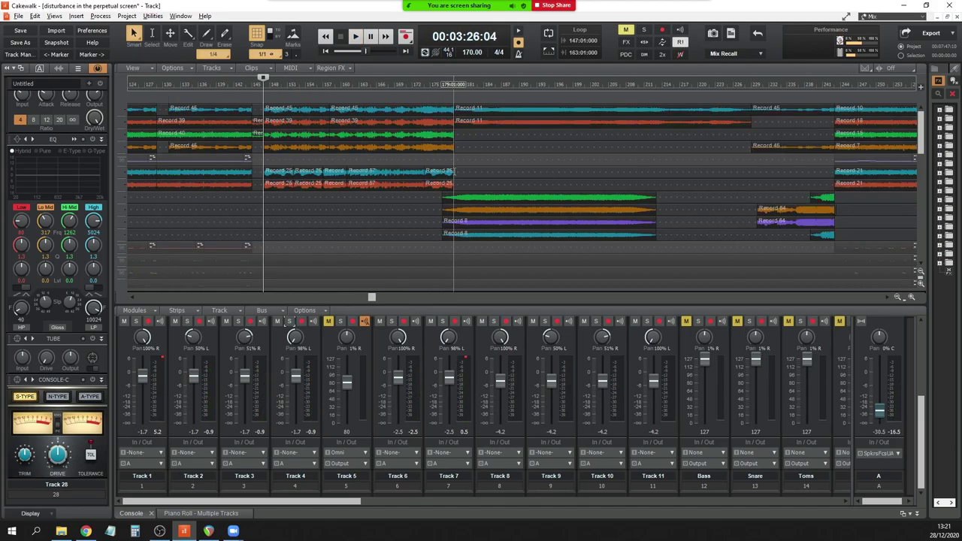
left_click(460, 84)
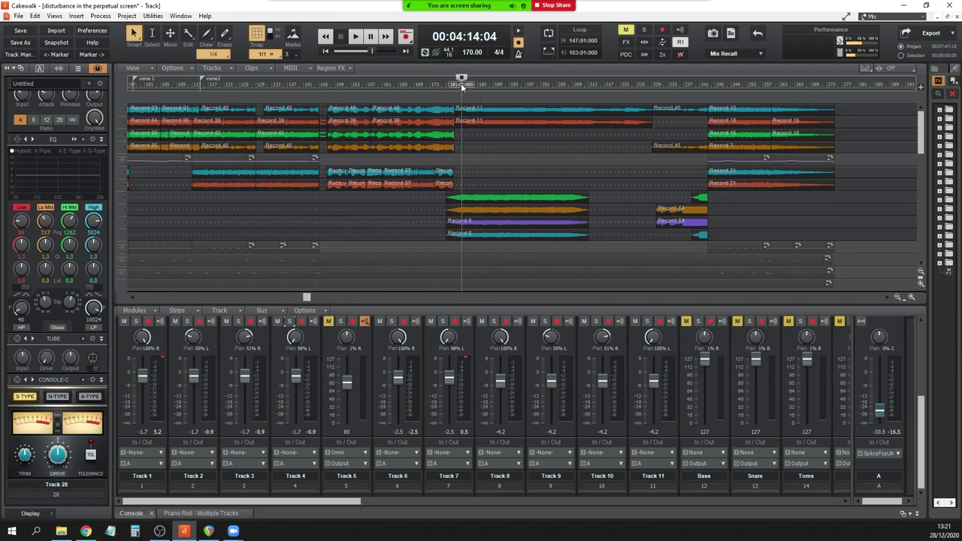
Play from measure 181, skipping ahead to measure 196, about measure 211 and measure 225, return to about measure 217, and stop.
key("space")
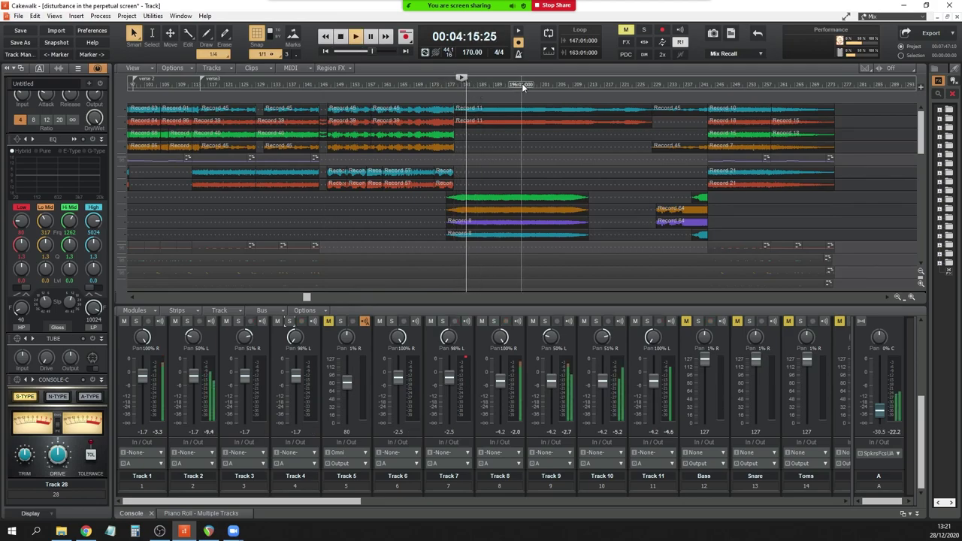
left_click(521, 82)
left_click(583, 85)
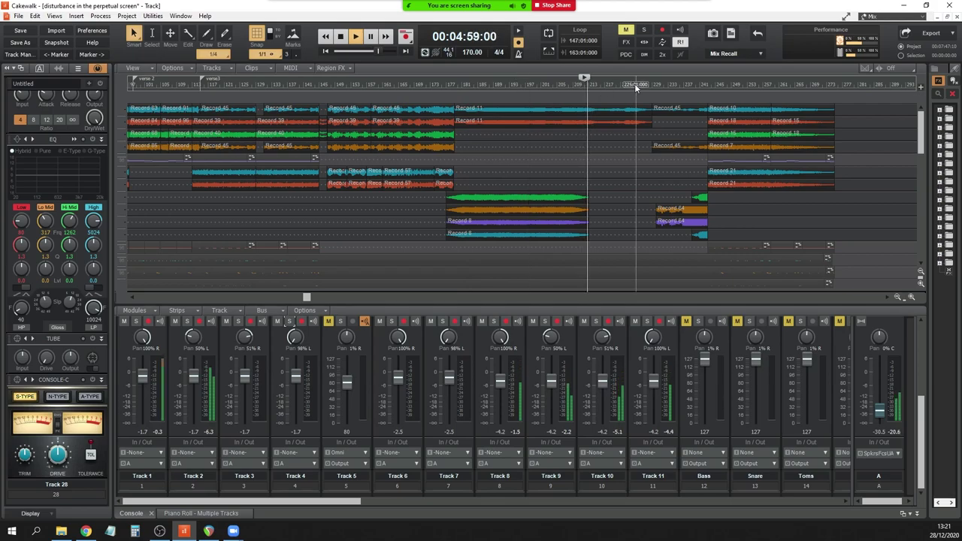
left_click(634, 83)
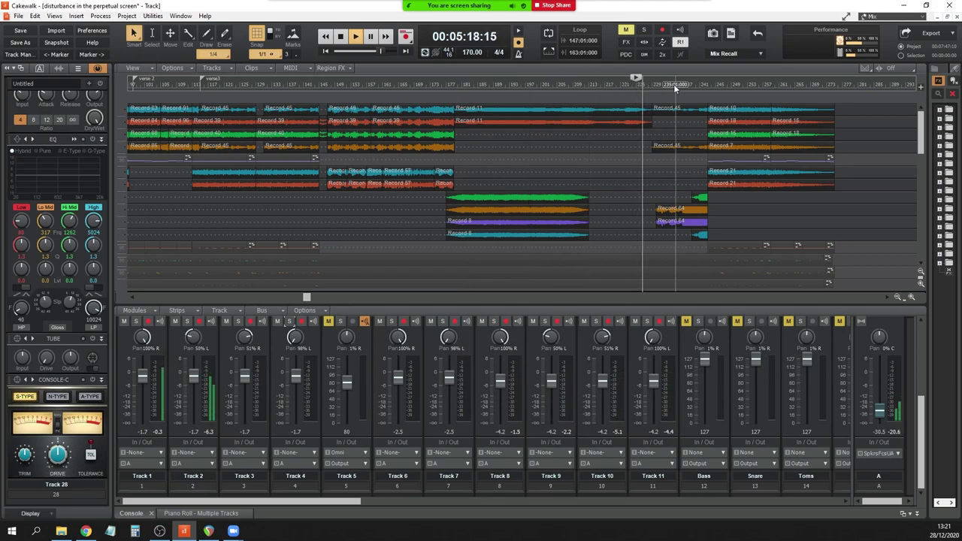
left_click(604, 84)
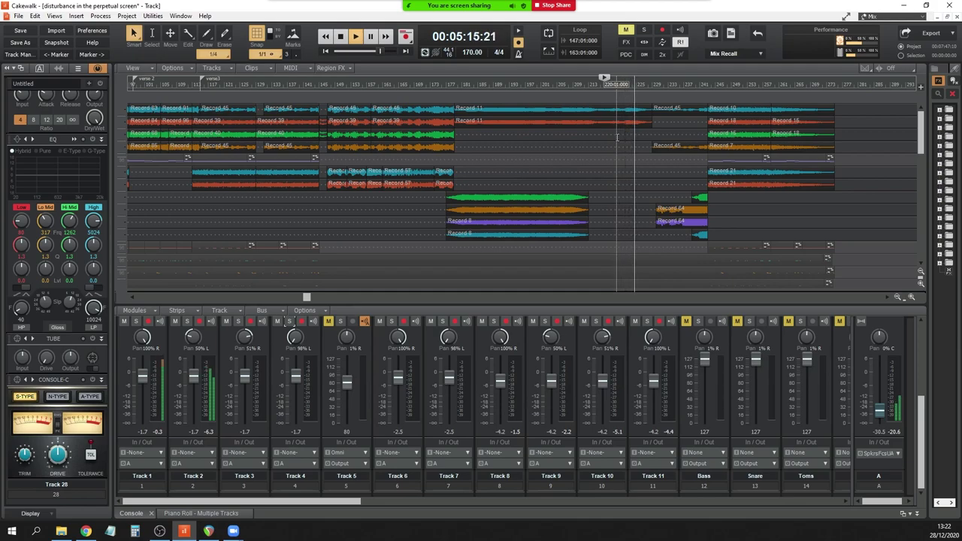
key("space")
Listen again from just before measure 217 through the end of the Record 11 clips, and stop playback.
left_click(598, 85)
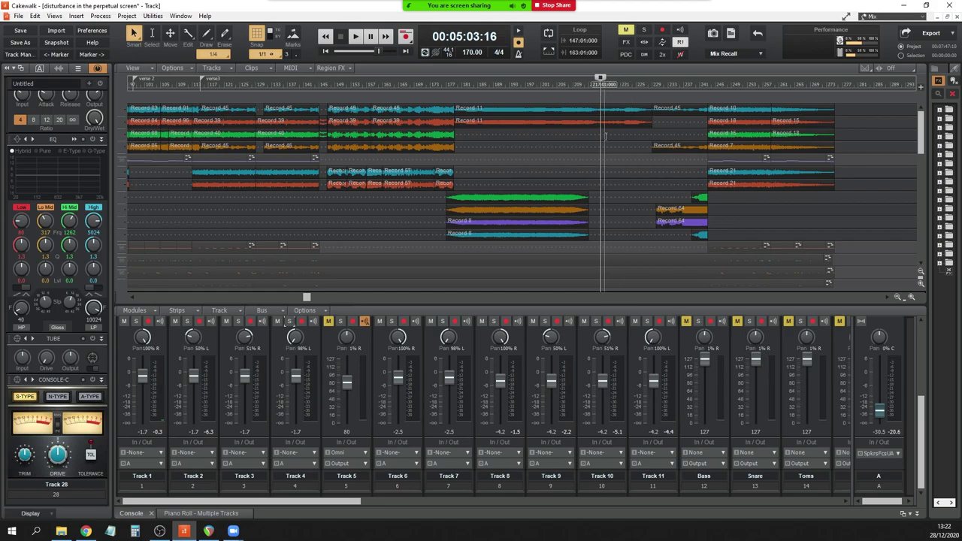
key("space")
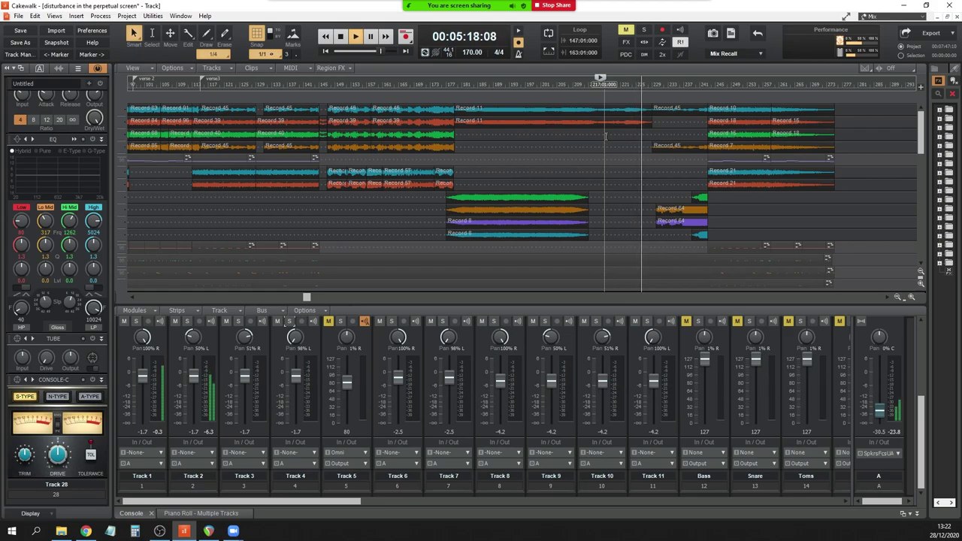
key("space")
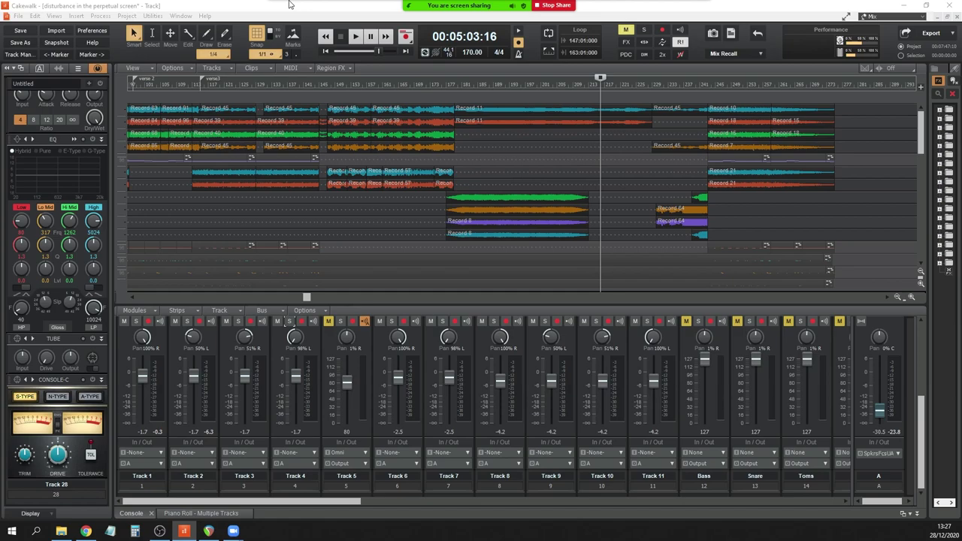
left_click(292, 9)
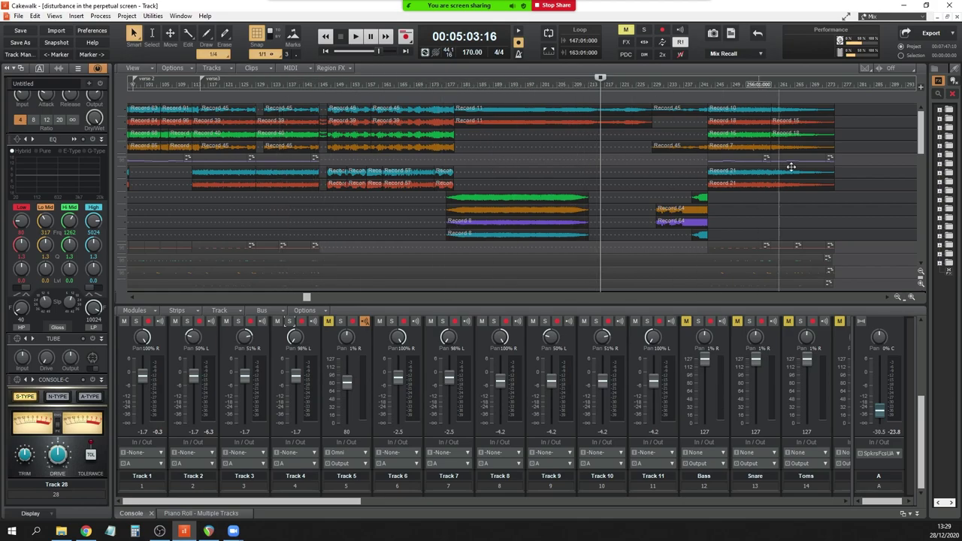
Select the section ending at the verse 2 marker, play the song from its beginning, and skip to about measure 55.
left_click_drag(922, 118, 922, 154)
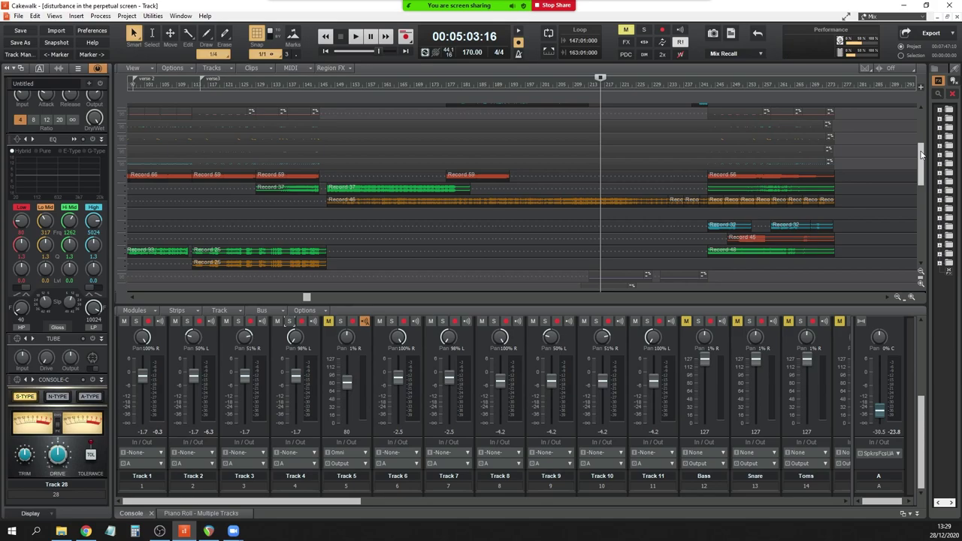
left_click_drag(307, 299, 140, 297)
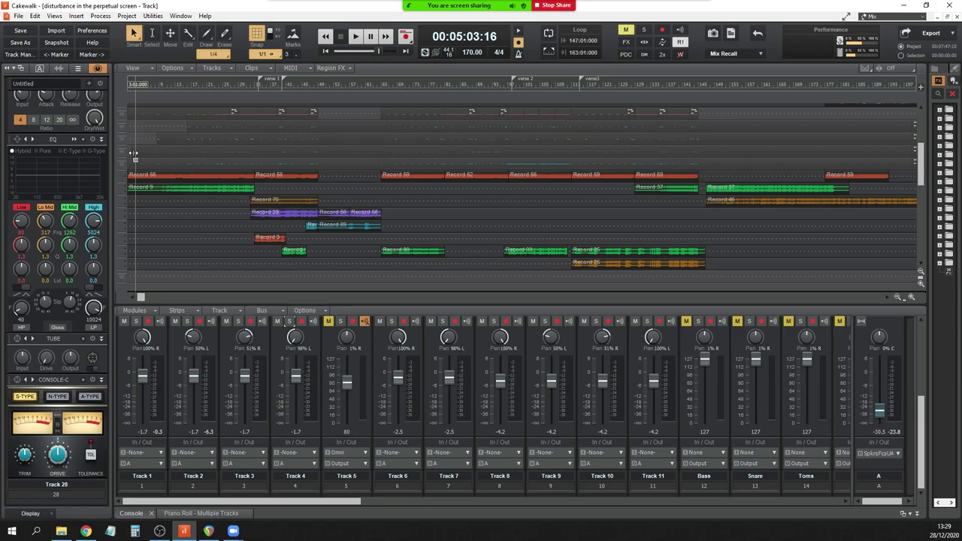
left_click_drag(924, 177, 917, 158)
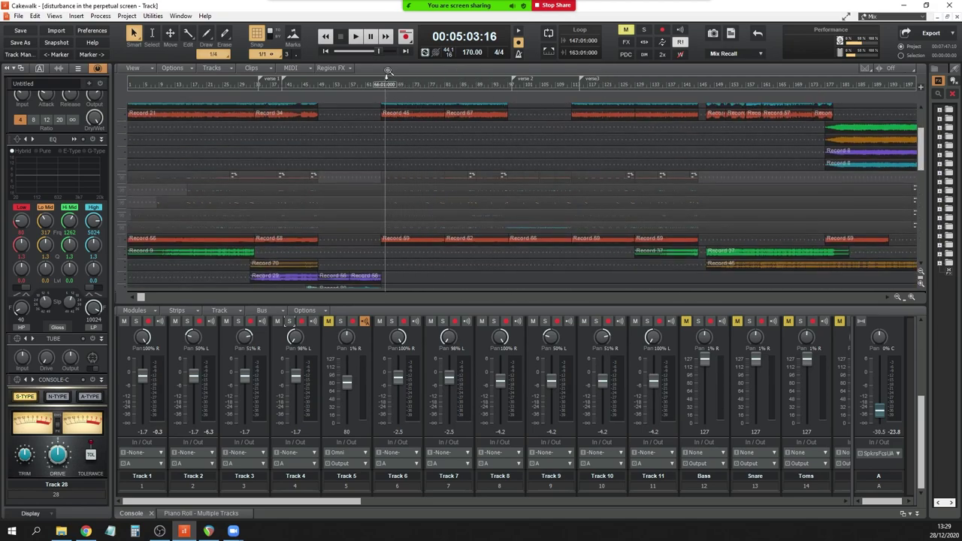
key("ctrl+a")
key("space")
key("space")
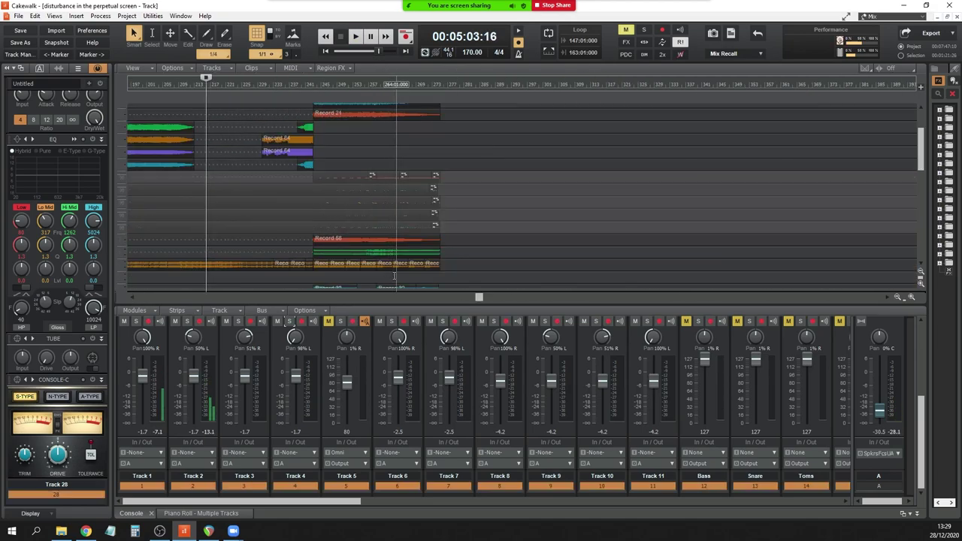
key("w")
key("space")
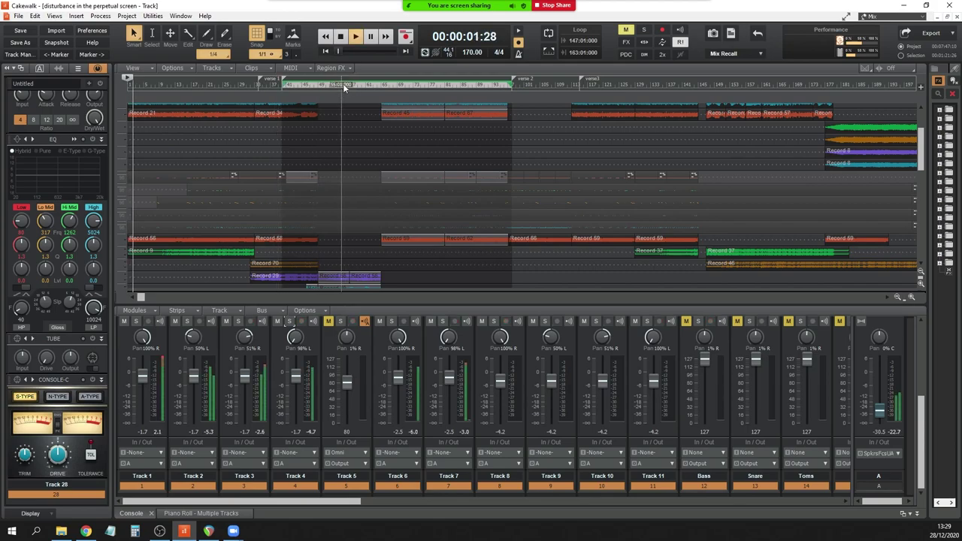
left_click(343, 83)
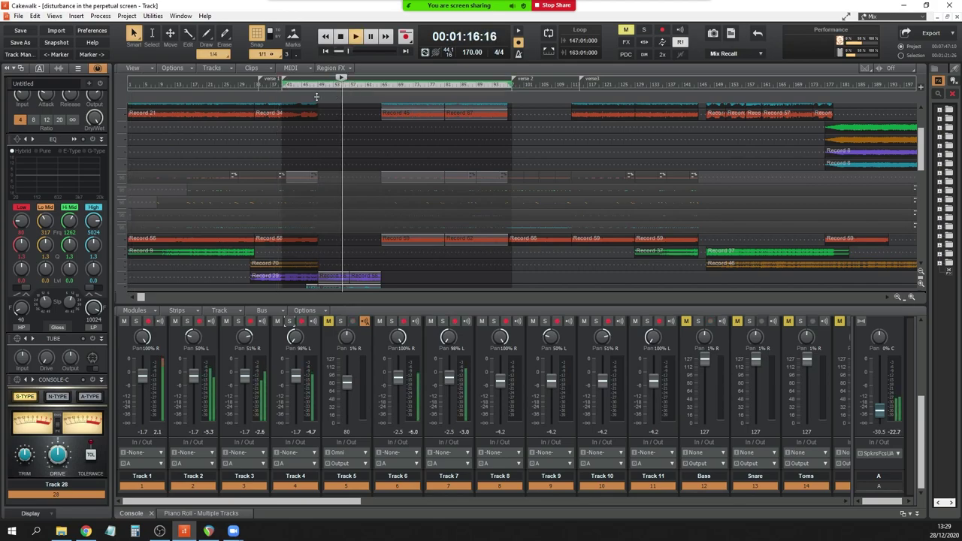
Select the intro up to the verse 1 marker, restart playback from the song's beginning, and skip to the start of verse 1.
double_click(202, 86)
key("space")
key("w")
key("space")
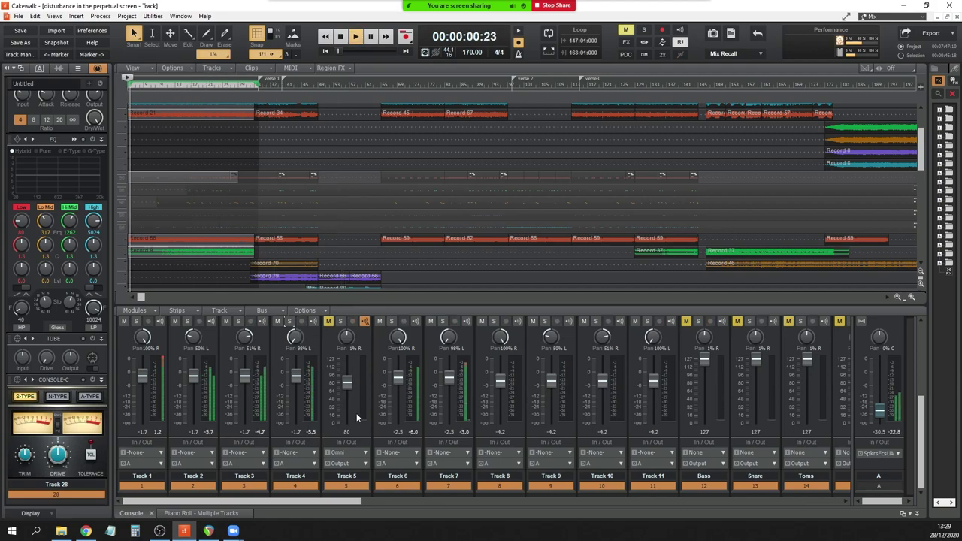
left_click(260, 85)
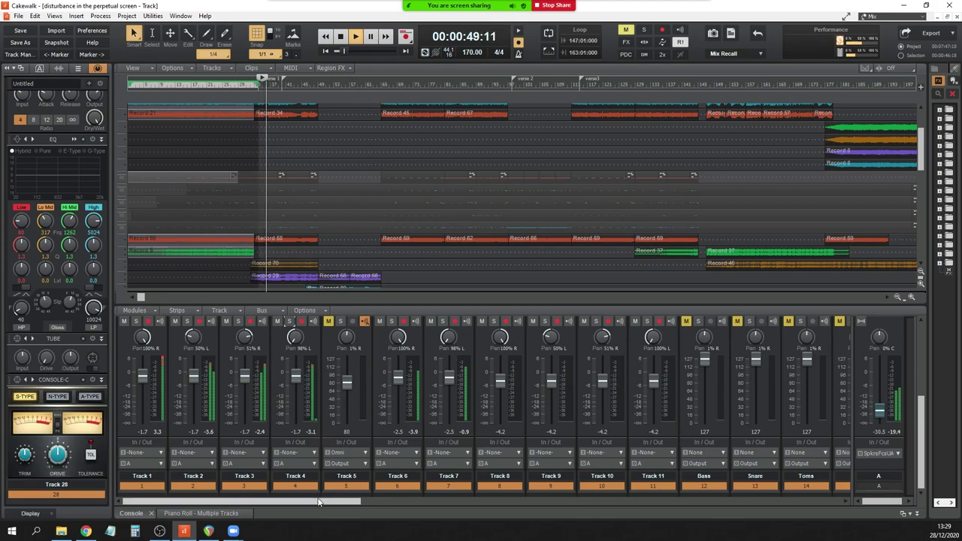
Select Track 4, and solo Track 20 and Track 19 in turn during playback, unsoloing each after listening.
left_click(311, 489)
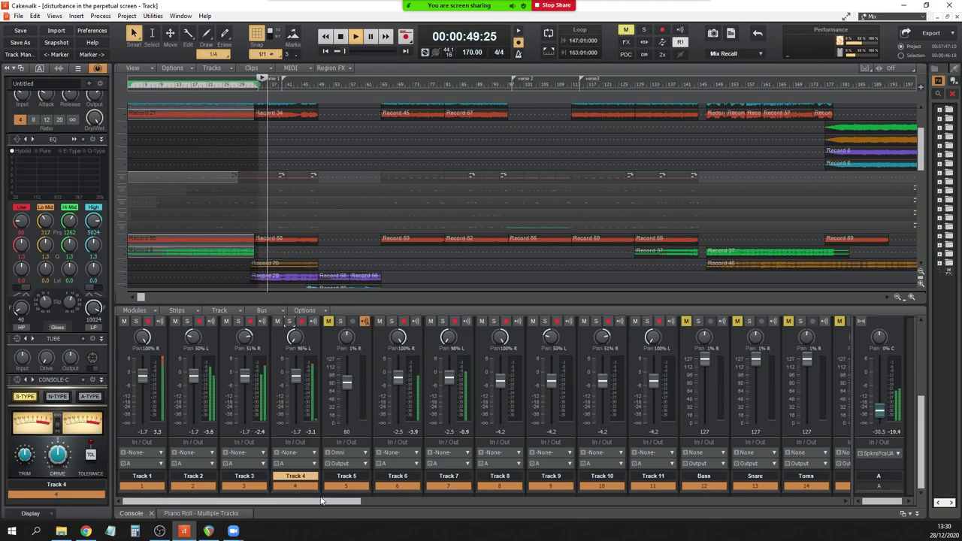
left_click_drag(330, 503, 503, 505)
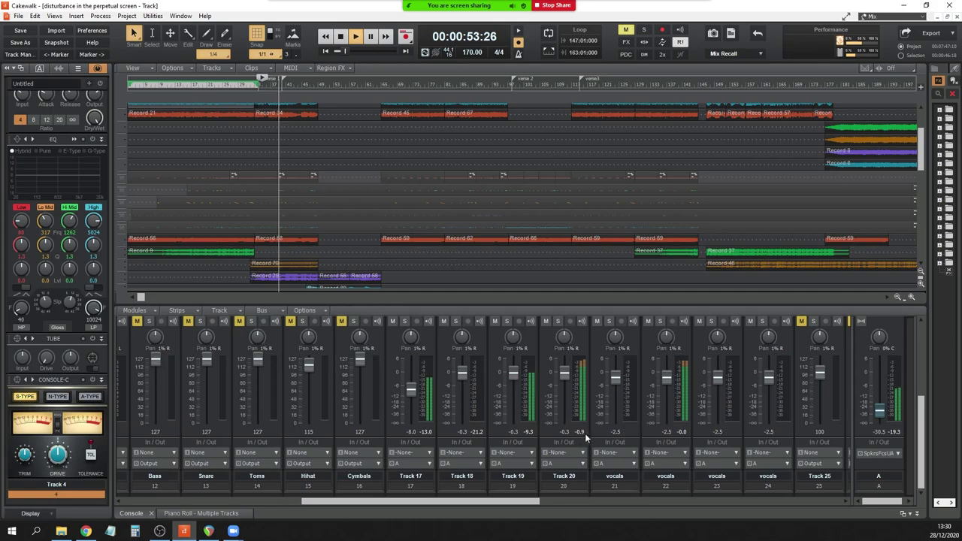
left_click(558, 321)
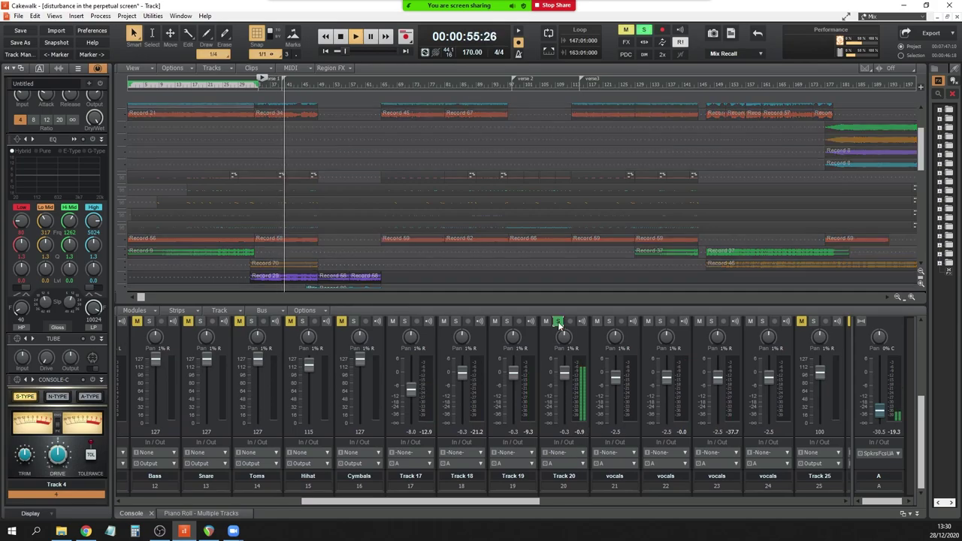
left_click(508, 321)
left_click(508, 321)
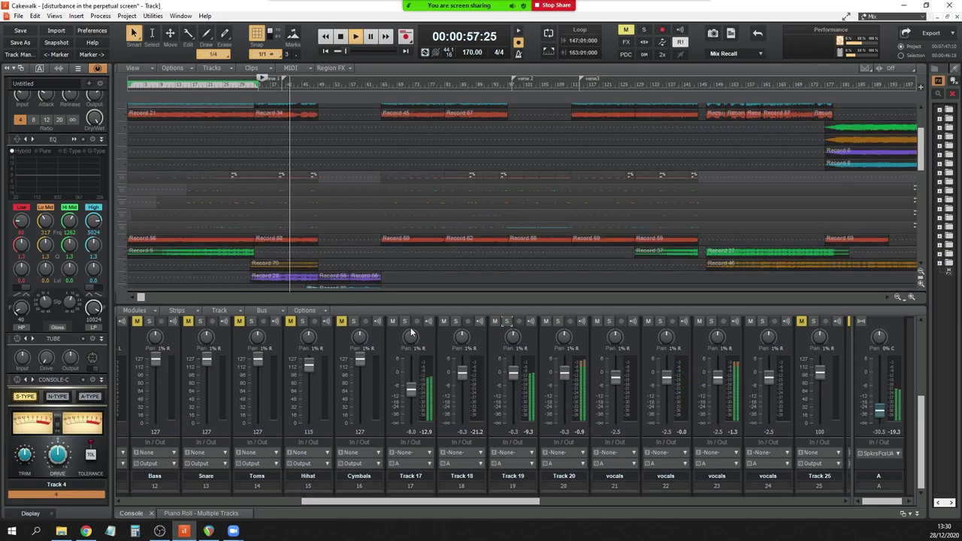
Solo Track 17, the vocals on track 23, and Track 27 in turn during playback, unsoloing each after listening.
left_click(405, 321)
left_click(404, 321)
left_click(711, 321)
left_click_drag(529, 502, 624, 503)
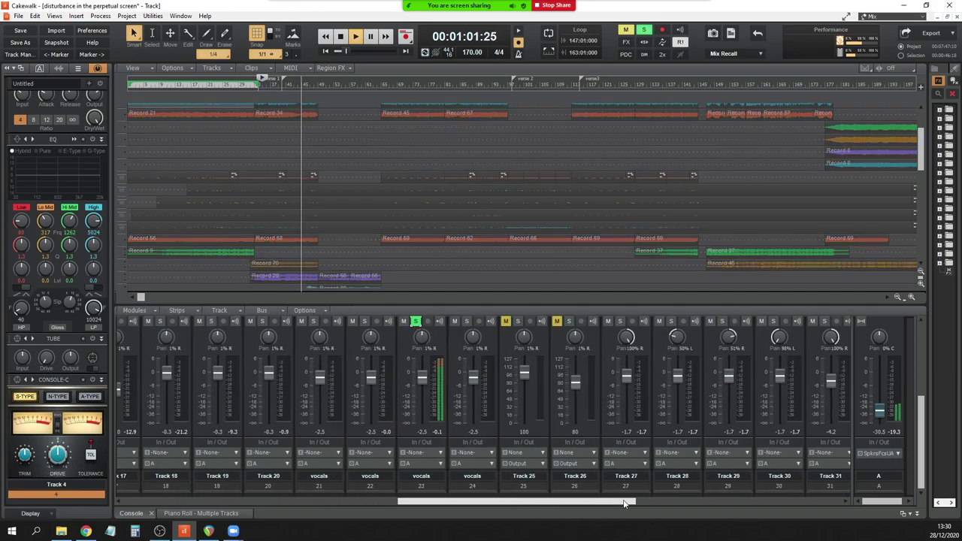
left_click(415, 321)
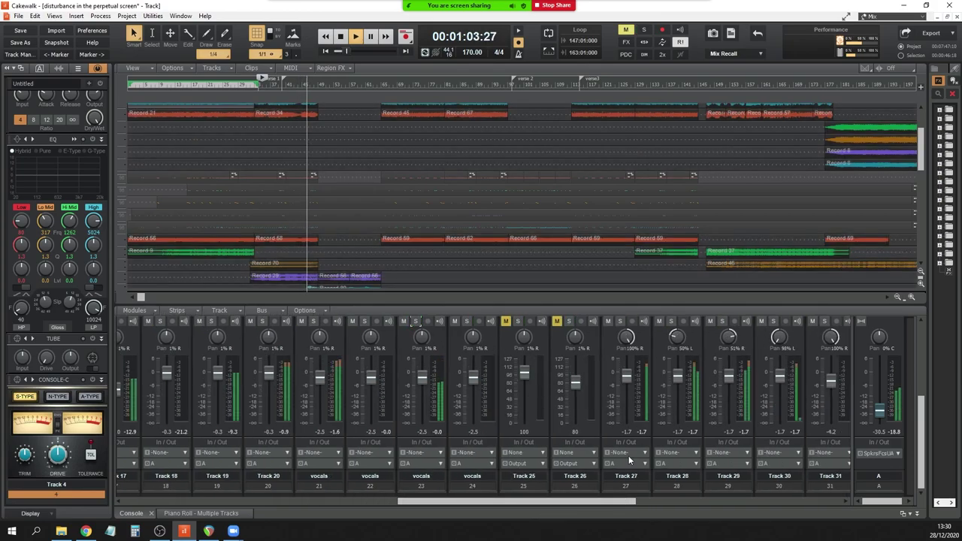
left_click(620, 321)
left_click(620, 320)
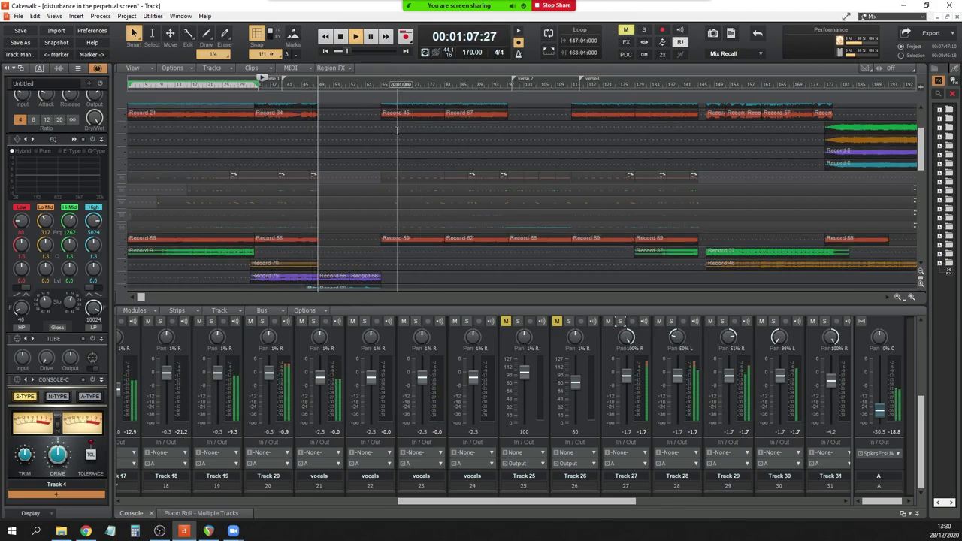
Skip playback to about measure 67 and solo Tracks 35 and 36 together.
scroll(556, 197, "down", 3)
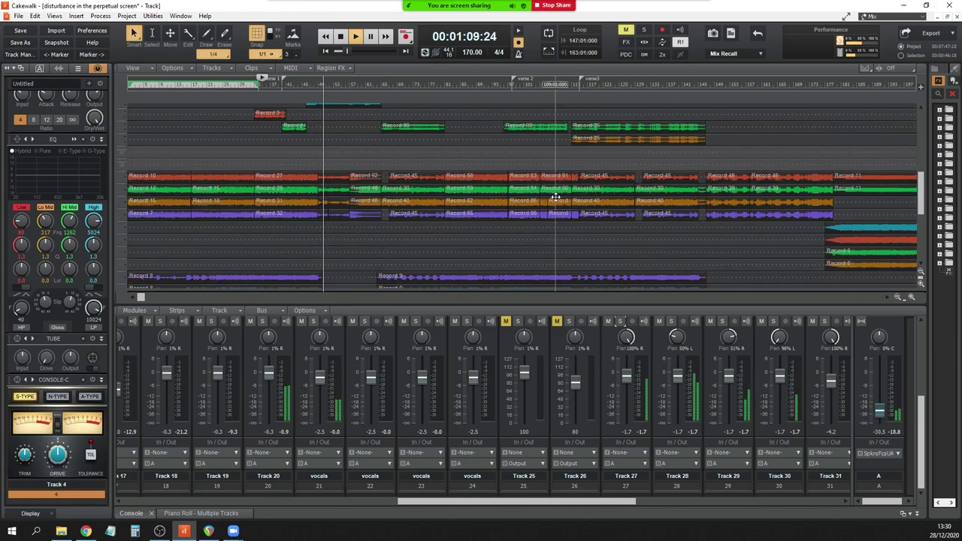
left_click(367, 81)
left_click(387, 81)
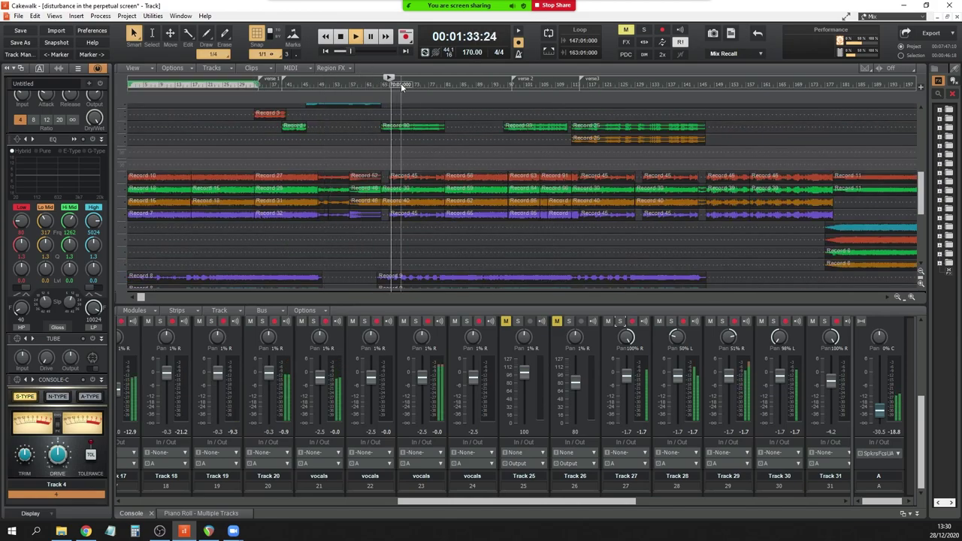
left_click_drag(620, 501, 687, 505)
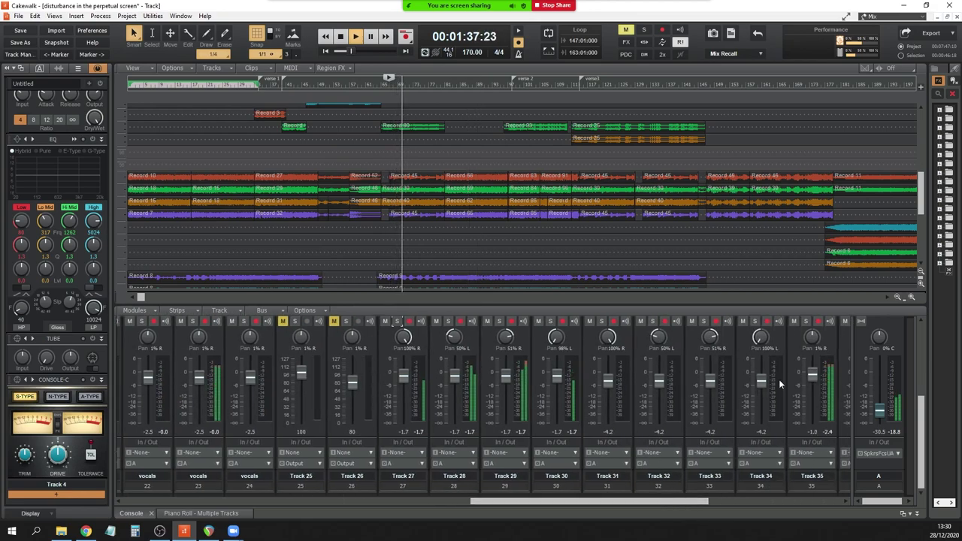
left_click(805, 321)
left_click_drag(691, 502, 799, 502)
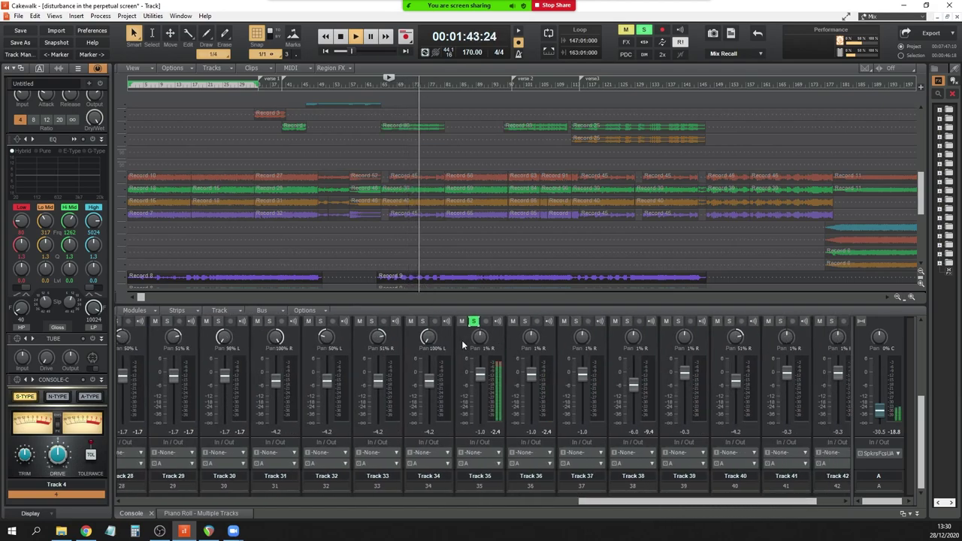
left_click(524, 321)
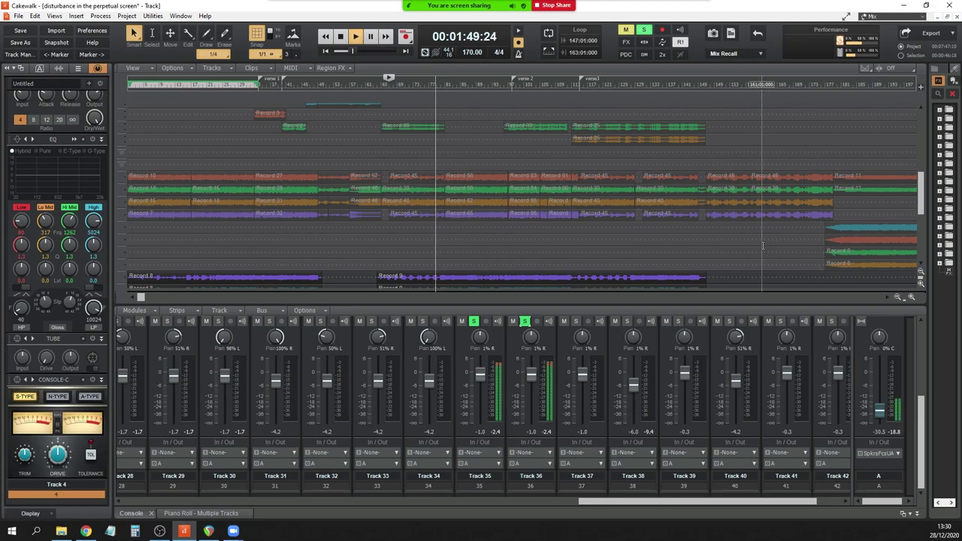
Toggle the phase inversion switch on Track 36 while Tracks 35 and 36 play soloed.
left_click_drag(921, 196, 924, 221)
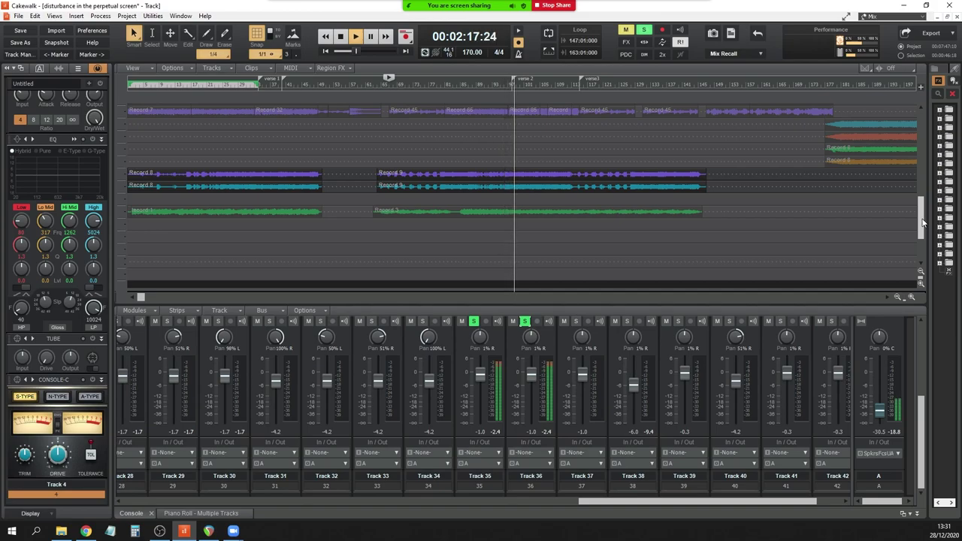
scroll(923, 223, "down", 1)
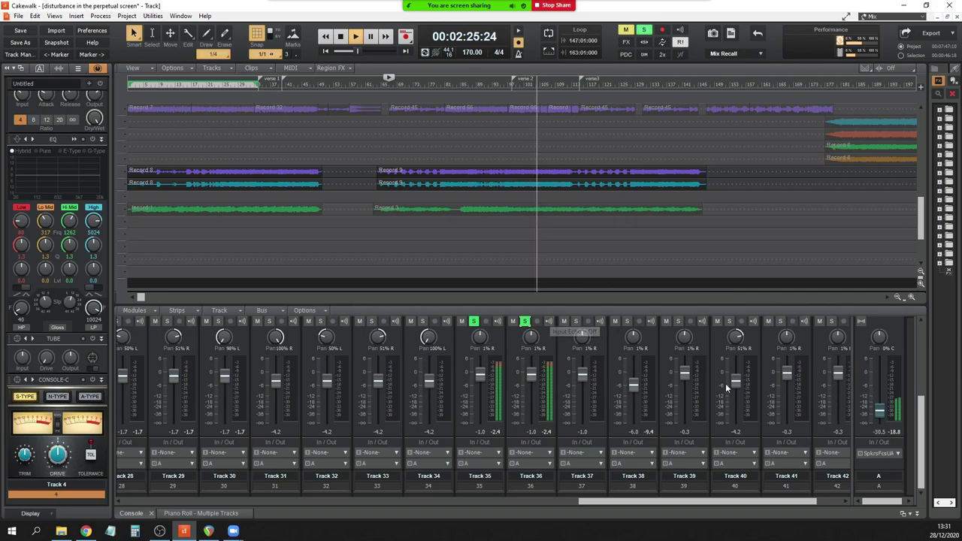
scroll(601, 369, "up", 2)
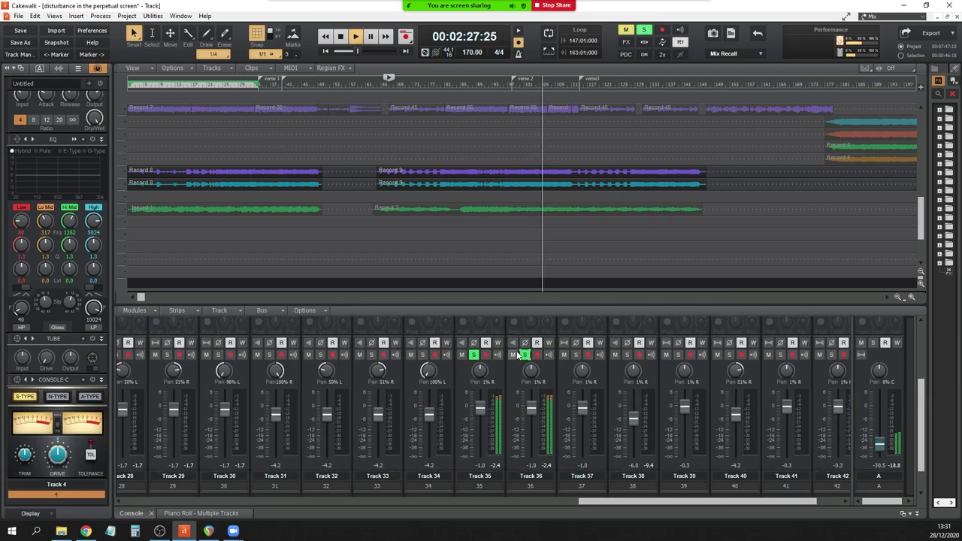
left_click(525, 343)
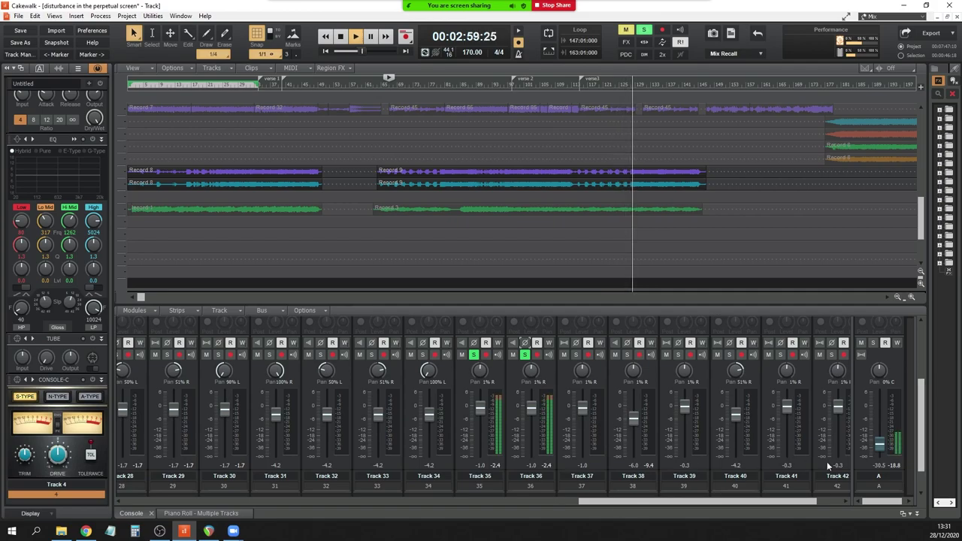
Skip playback to measure 244 to hear the final clips of the soloed Tracks 35 and 36.
scroll(924, 200, "up", 5)
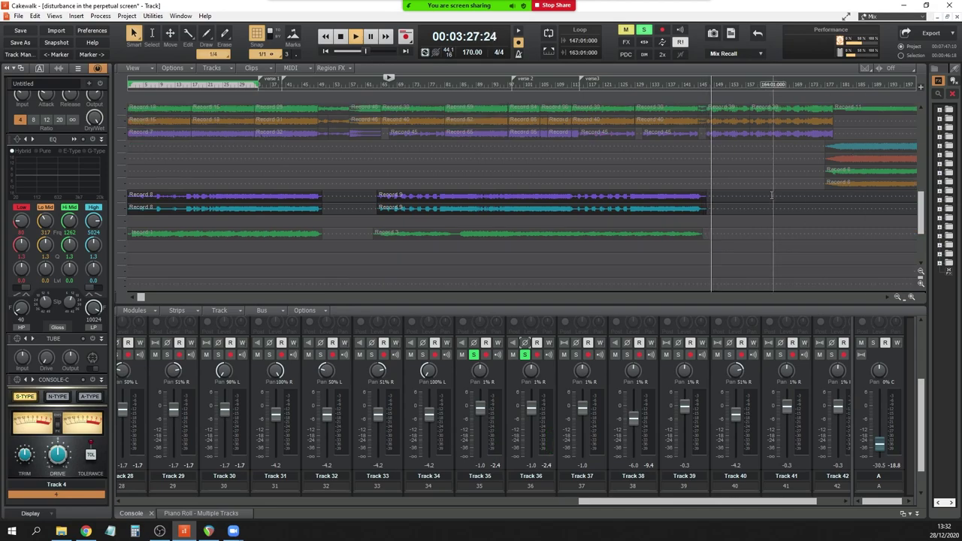
scroll(729, 219, "down", 2)
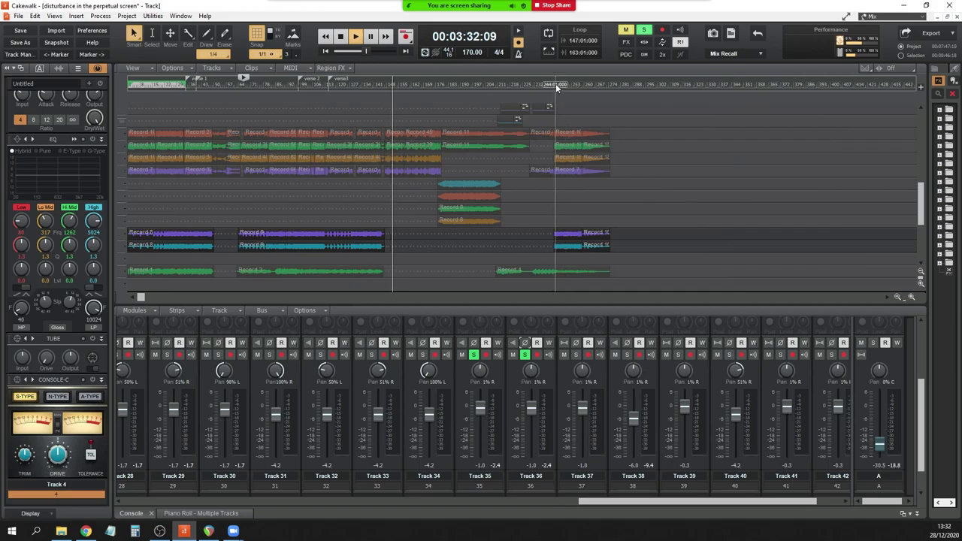
left_click(555, 83)
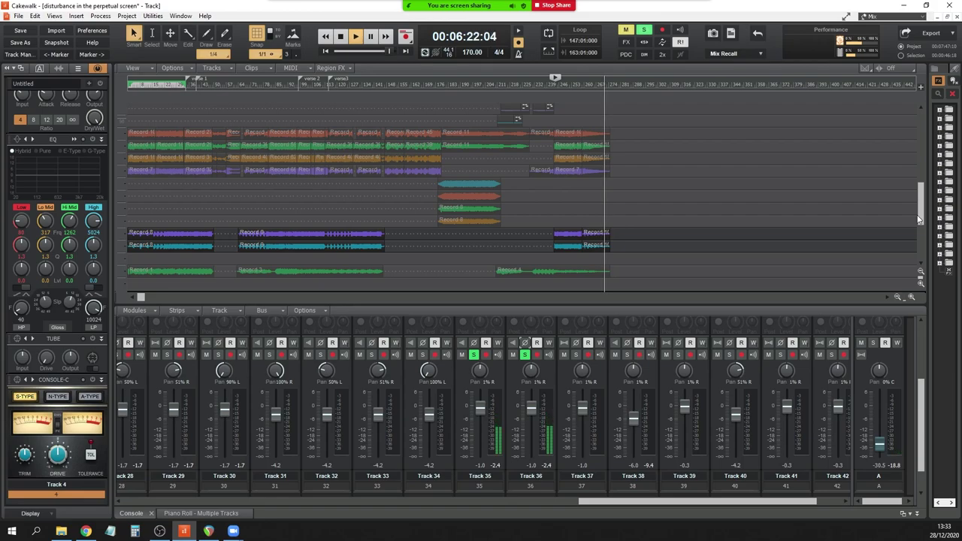
Stop playback and replay the soloed Tracks 35 and 36 from measure 29.
left_click(473, 354)
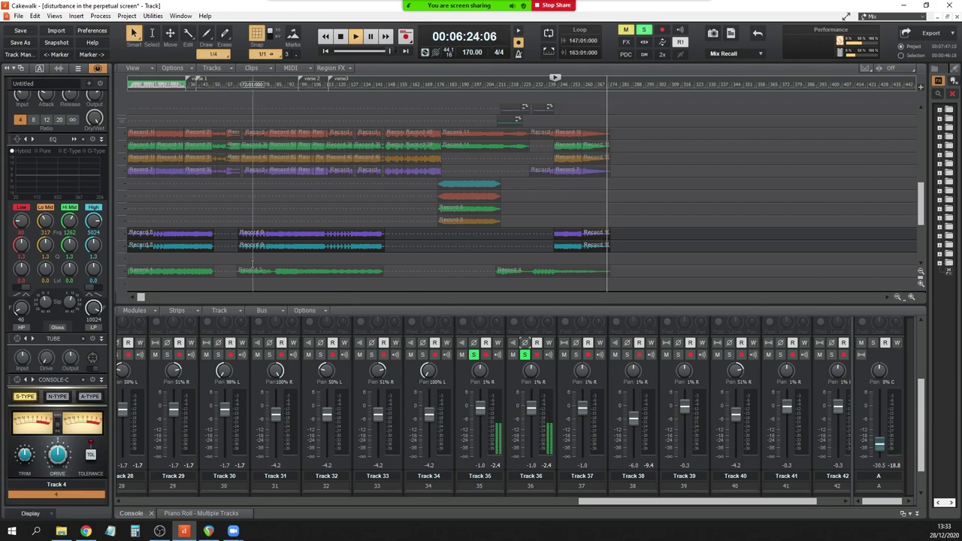
key("space")
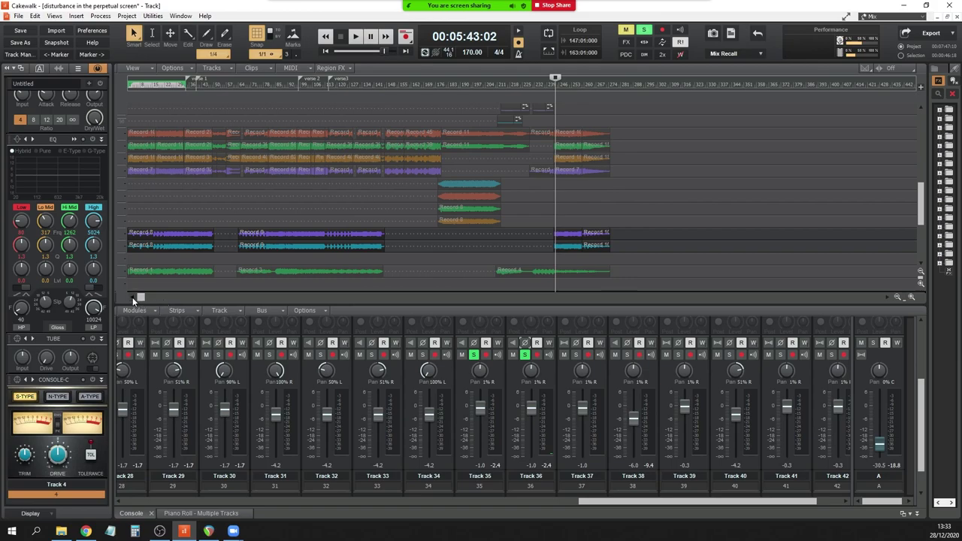
left_click(163, 94)
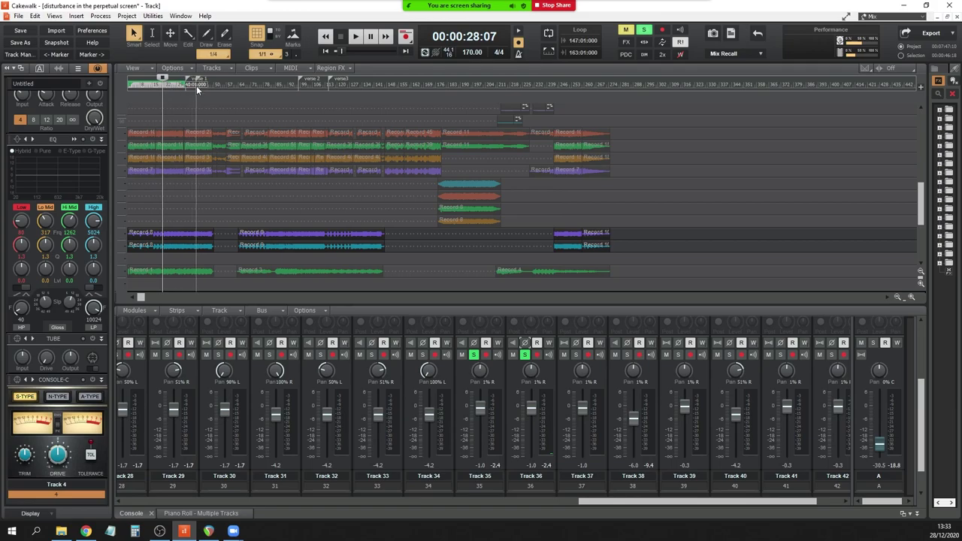
left_click(193, 89)
left_click(175, 205)
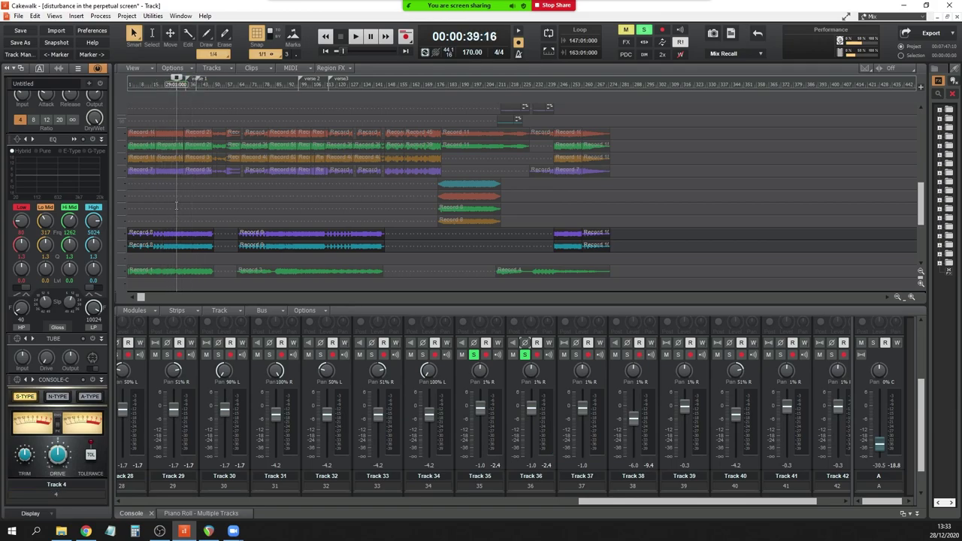
key("space")
Look over the other tracks' clips while Tracks 35 and 36 play, unsolo both tracks, and stop playback.
left_click_drag(918, 217, 908, 166)
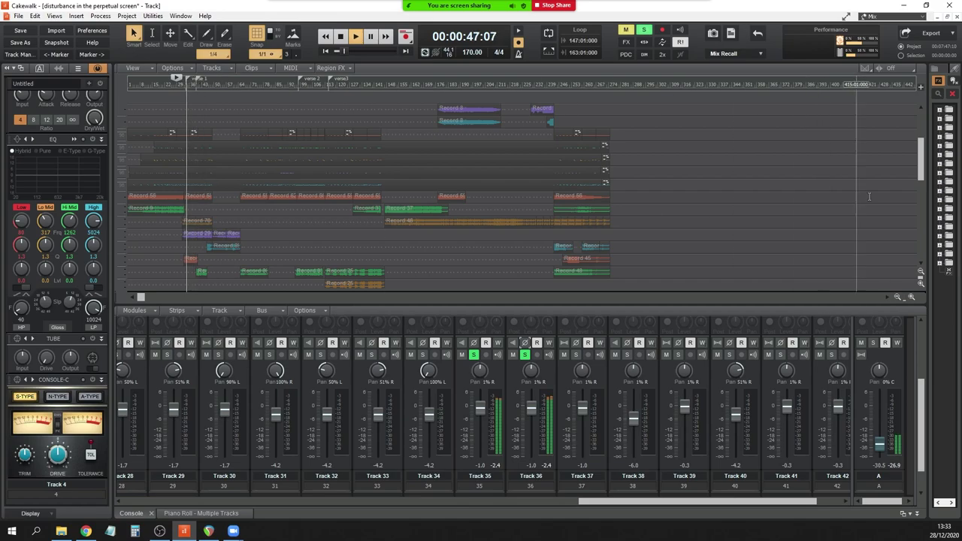
left_click_drag(923, 154, 923, 177)
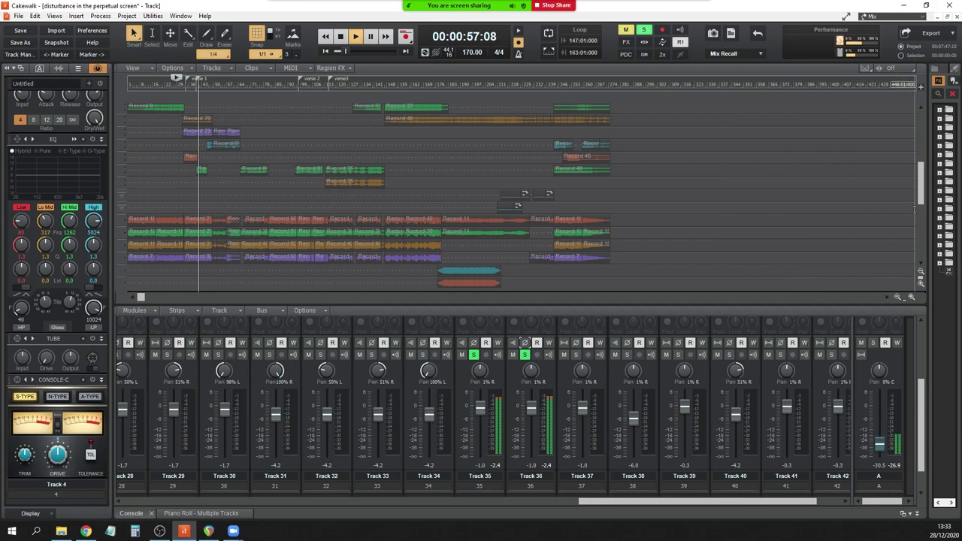
scroll(923, 200, "down", 1)
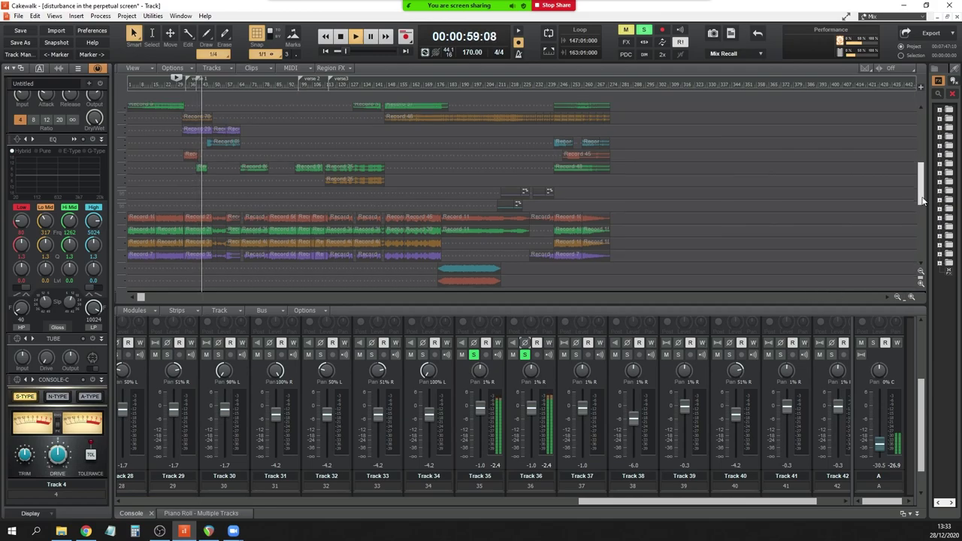
left_click_drag(922, 200, 922, 185)
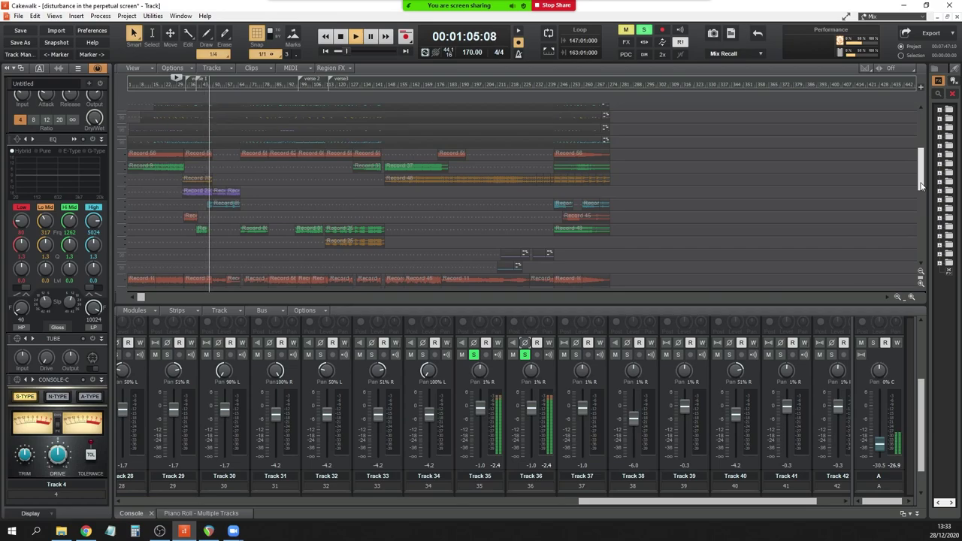
left_click_drag(923, 186, 919, 171)
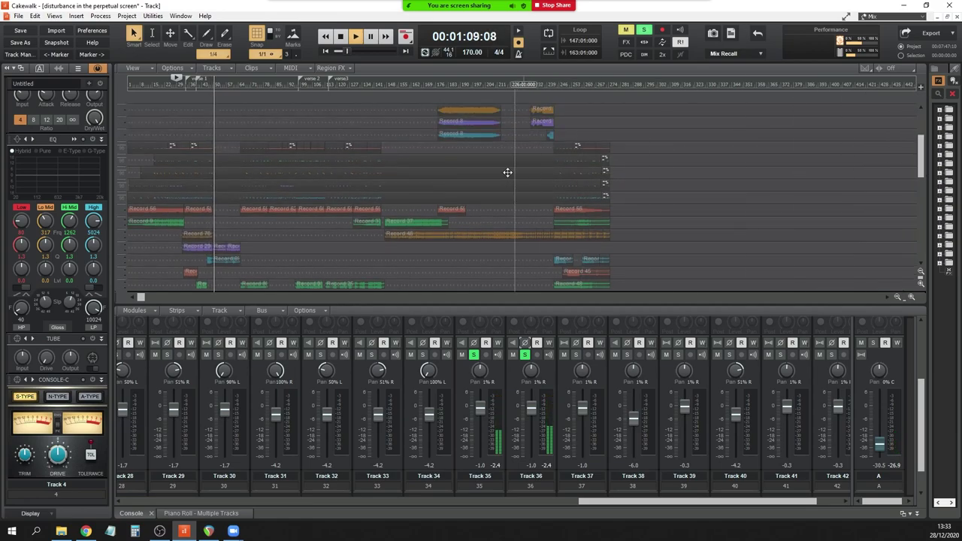
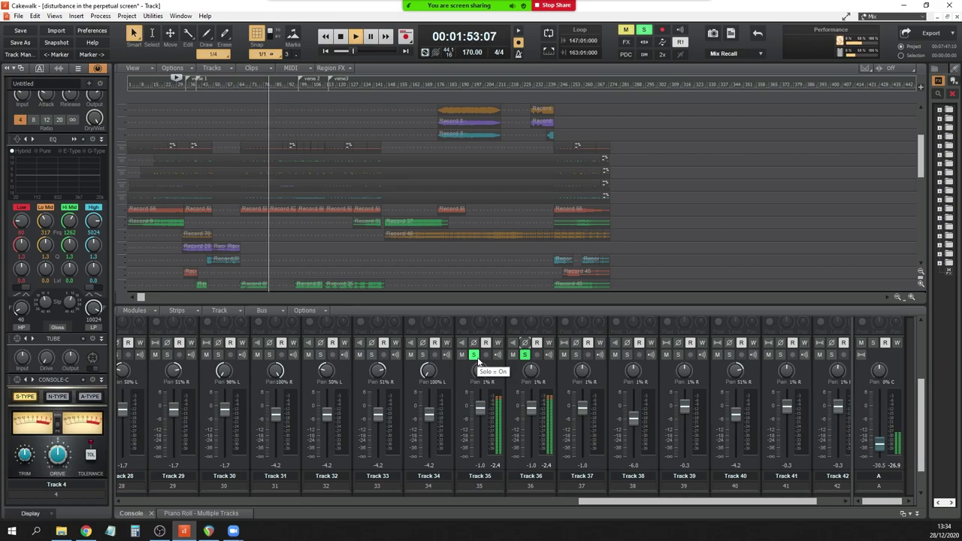
left_click(473, 354)
left_click(524, 354)
key("space")
Play the song from the beginning, solo Track 18, and skip to measure 150 to hear its Record 37 clip.
left_click_drag(610, 501, 499, 505)
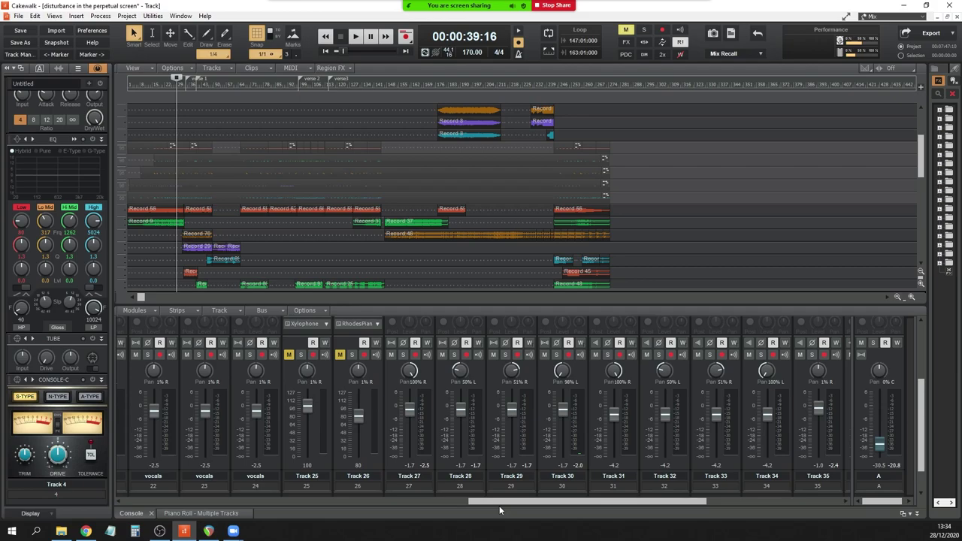
left_click_drag(499, 506, 476, 507)
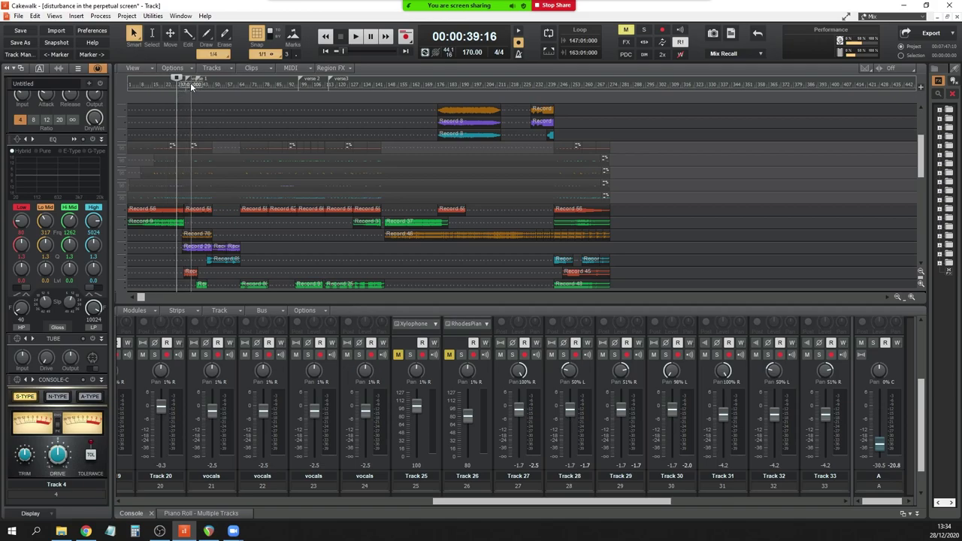
left_click(190, 82)
left_click_drag(484, 501, 343, 501)
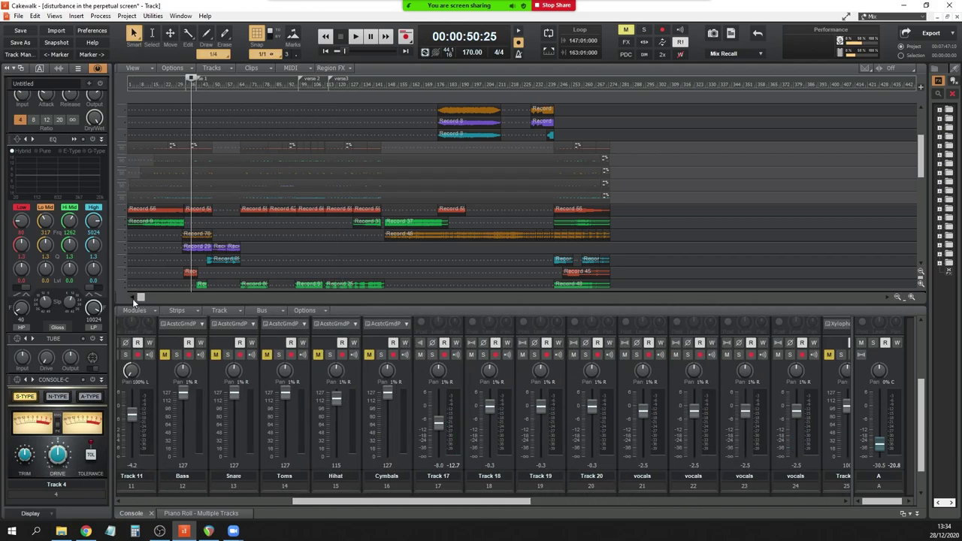
double_click(144, 83)
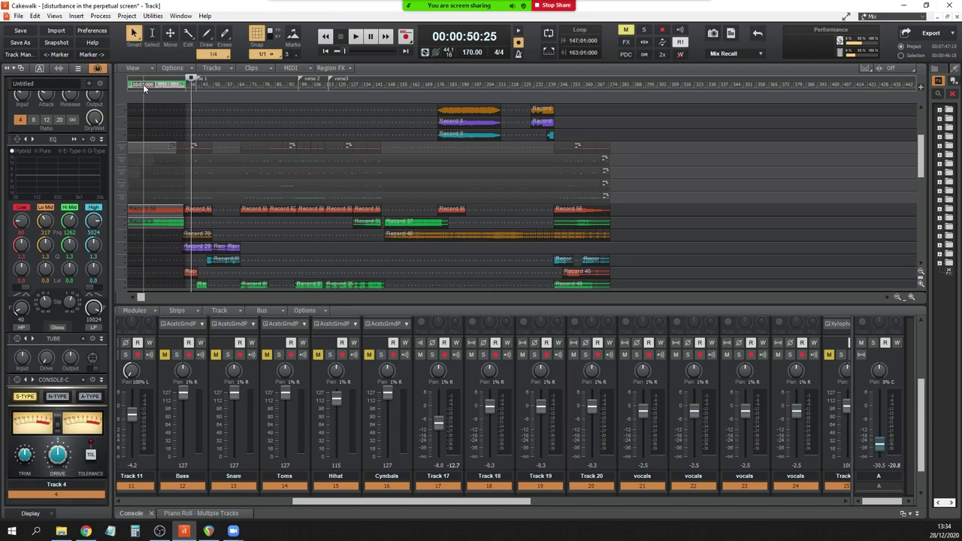
left_click(209, 82)
left_click(166, 84)
left_click(158, 85)
left_click(131, 196)
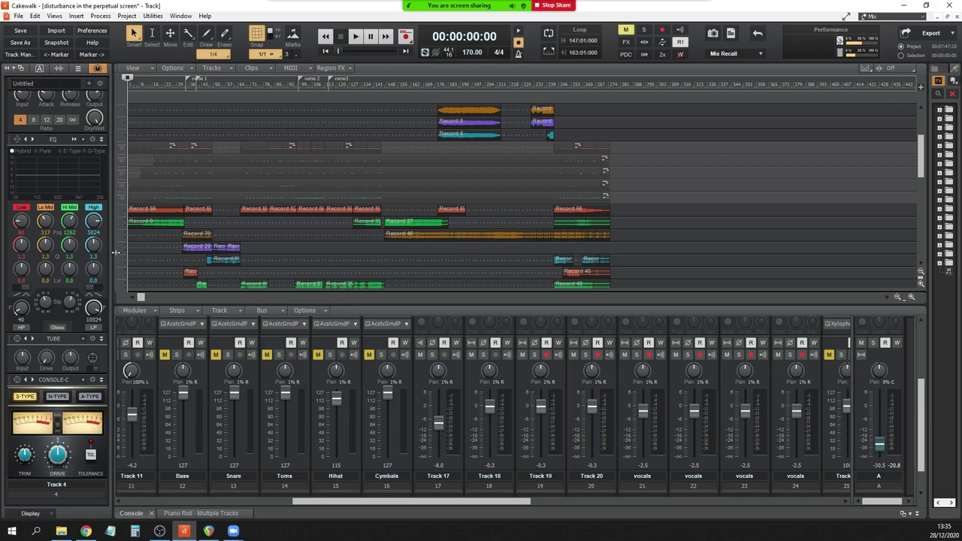
key("space")
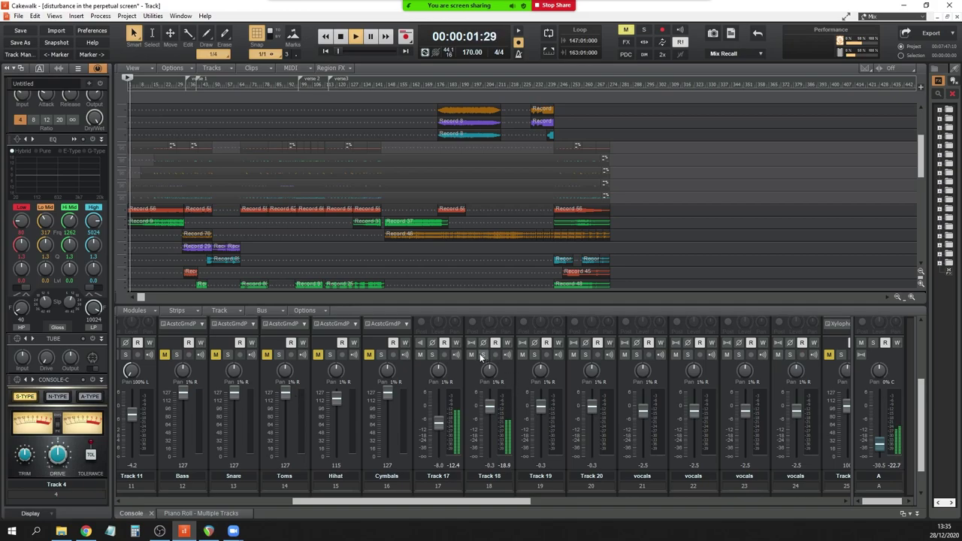
left_click(482, 354)
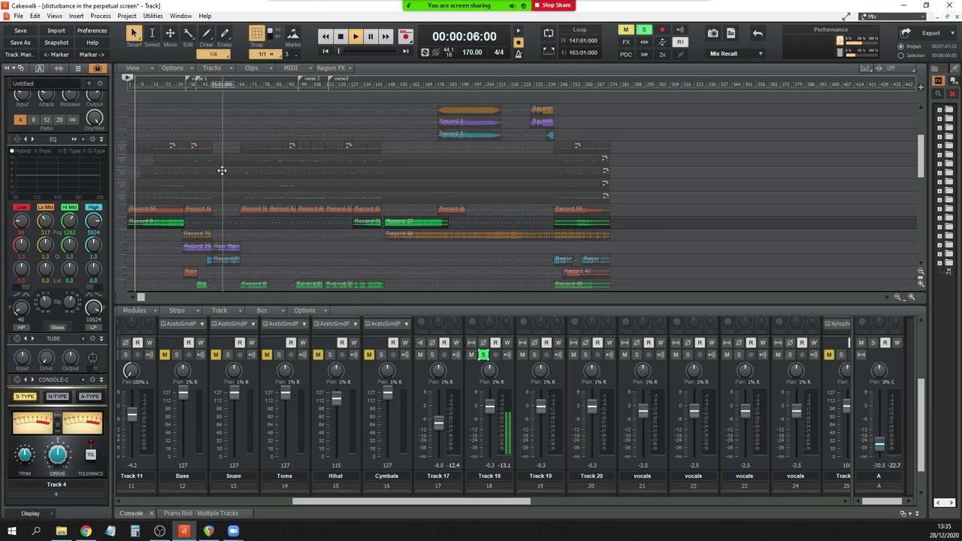
left_click(389, 83)
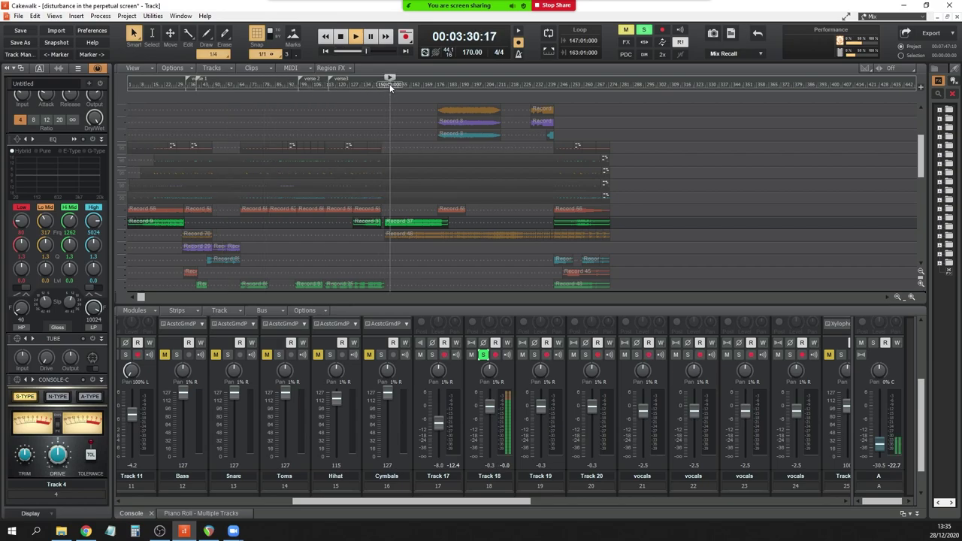
Replay from about measure 28 with Track 17 soloed in place of Track 18, and unsolo it after listening.
left_click_drag(128, 100, 194, 100)
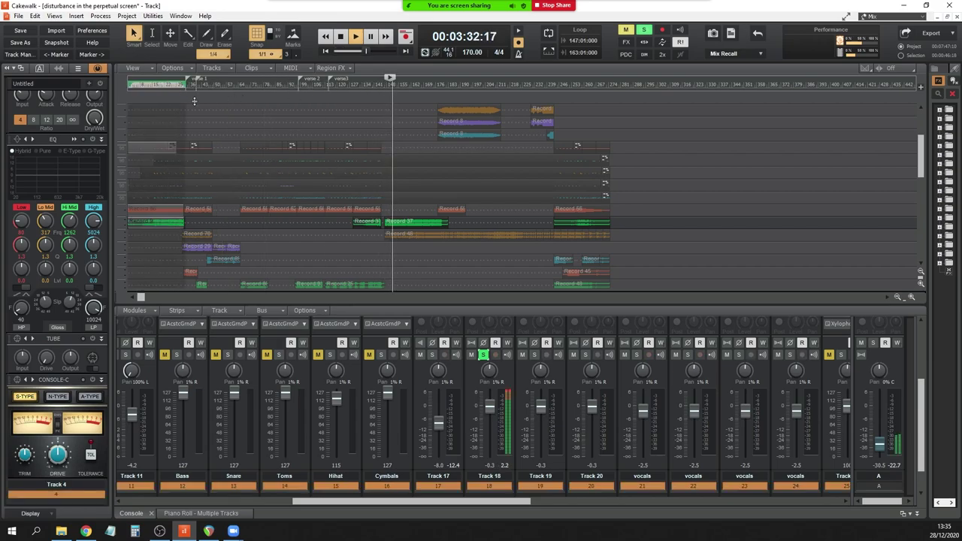
right_click(157, 73)
left_click(149, 70)
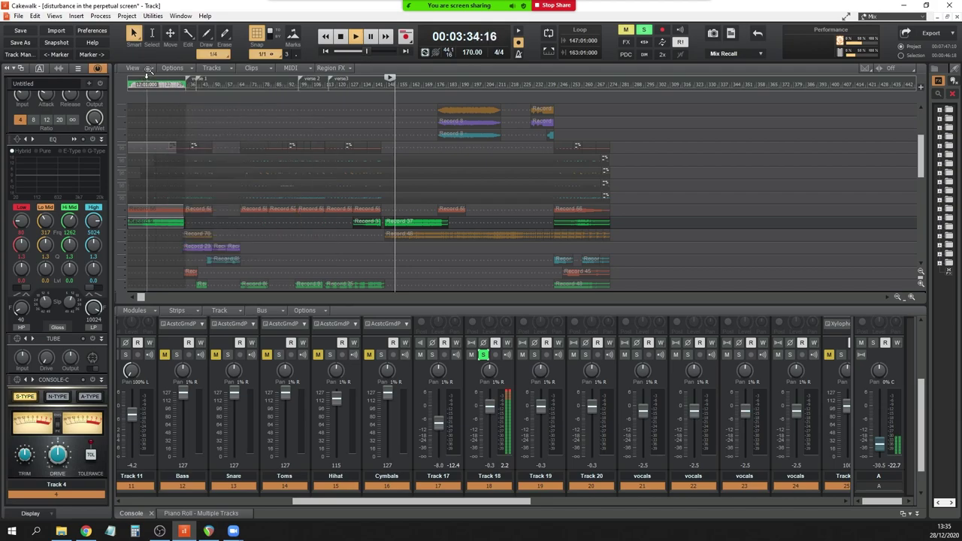
left_click(201, 84)
key("space")
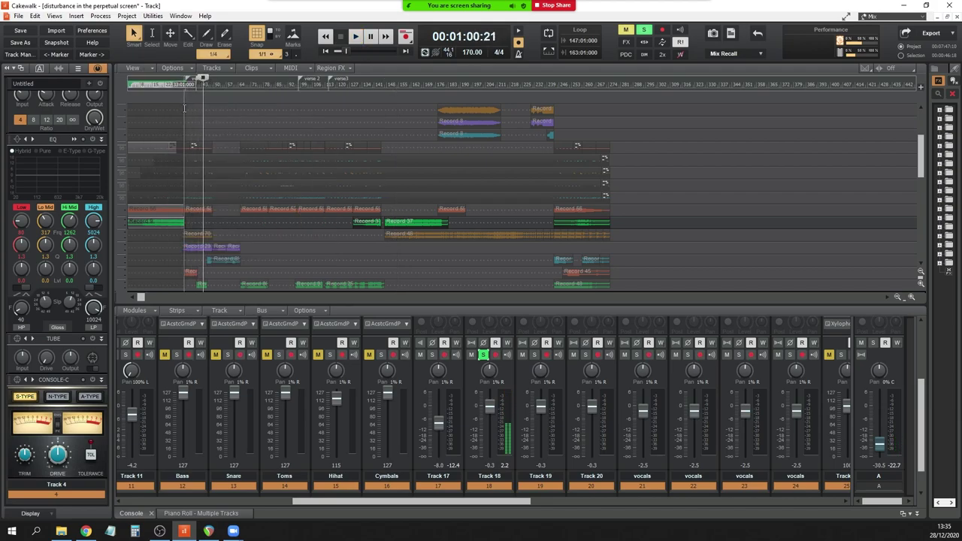
left_click(175, 120)
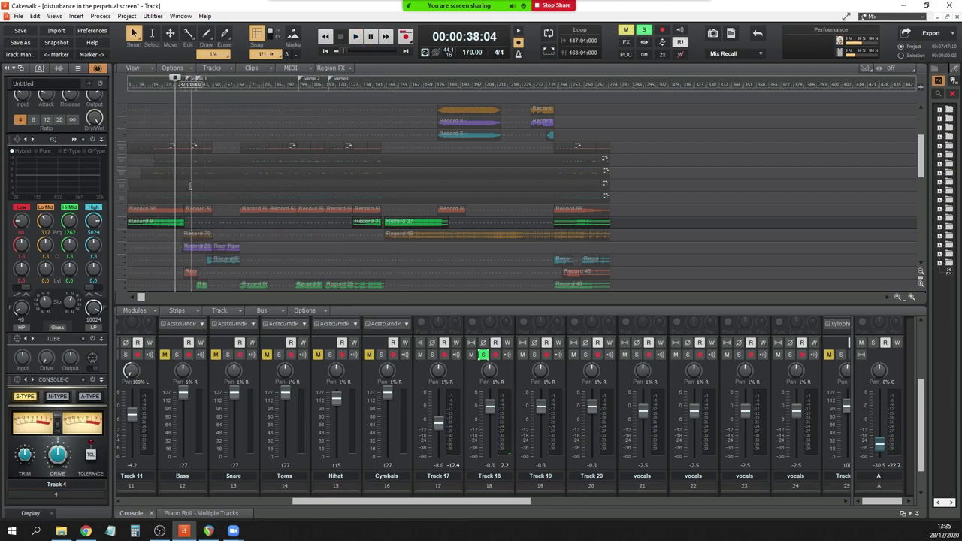
left_click(431, 355)
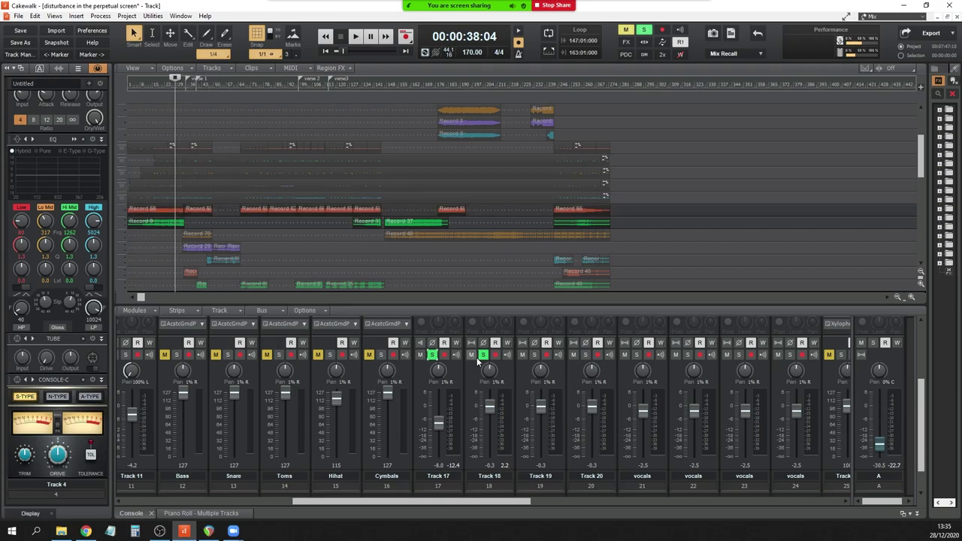
left_click(480, 356)
key("space")
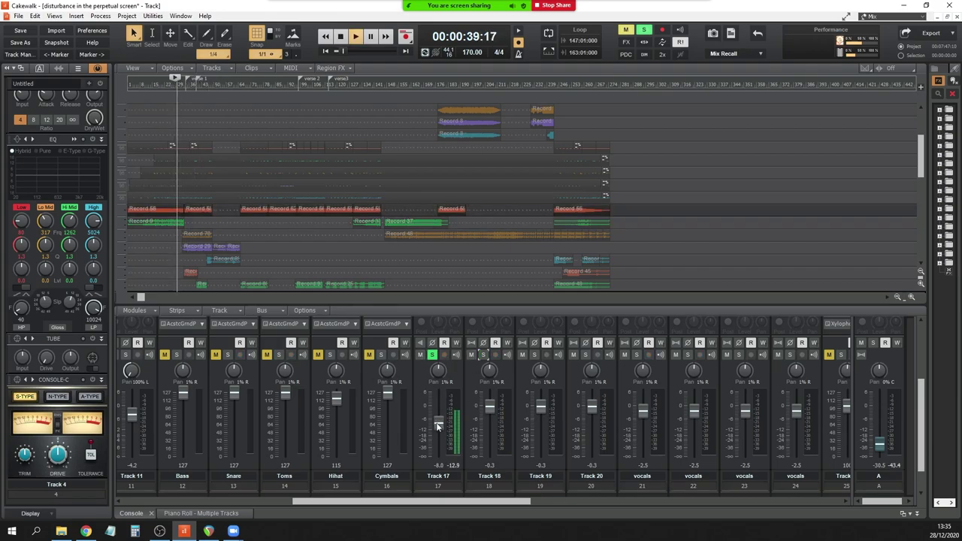
left_click(432, 355)
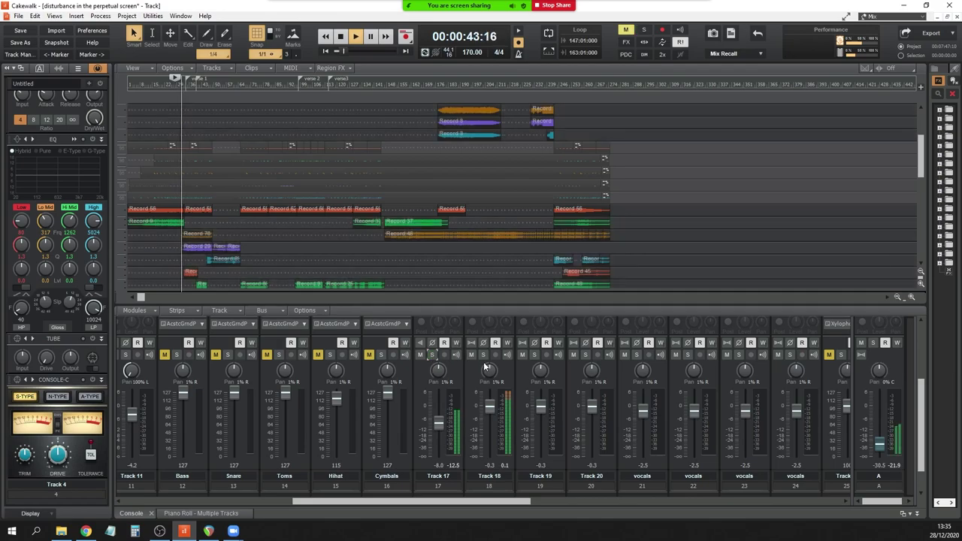
Solo Track 20, add Track 19, leave only Track 19 soloed, stop playback, and unsolo it.
left_click(585, 356)
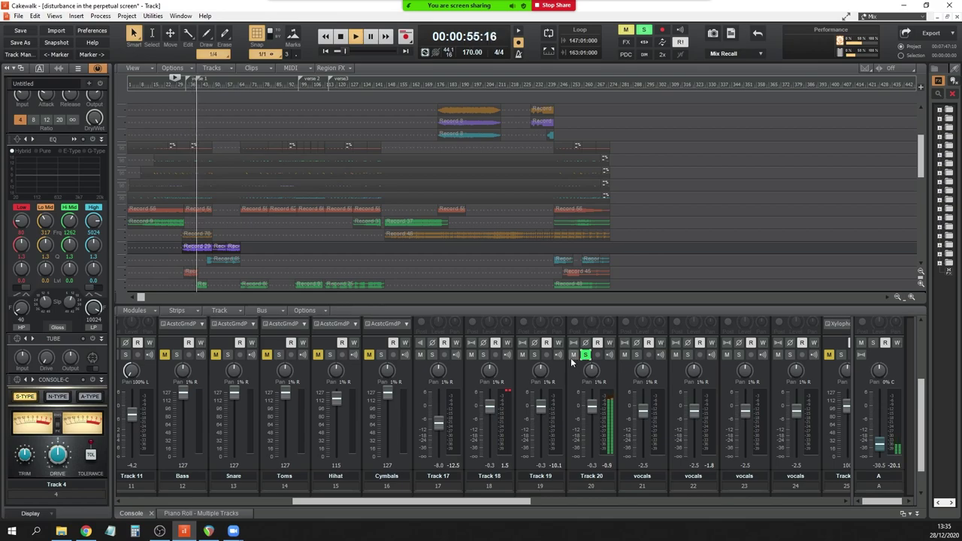
left_click(533, 354)
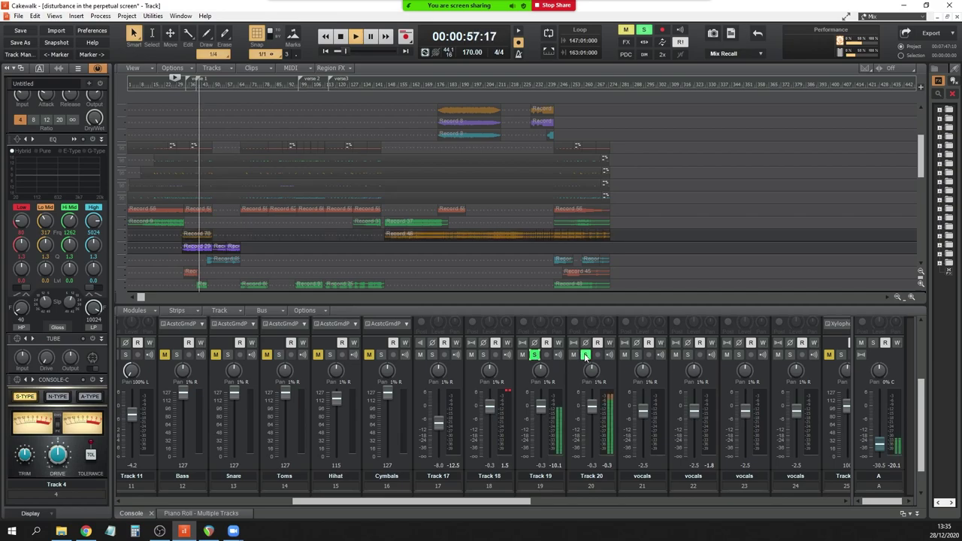
left_click(585, 354)
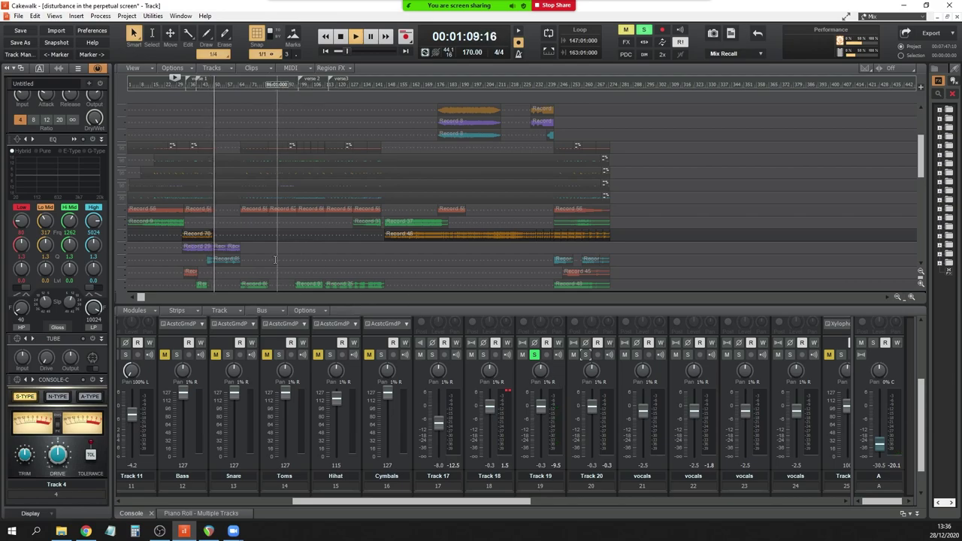
key("space")
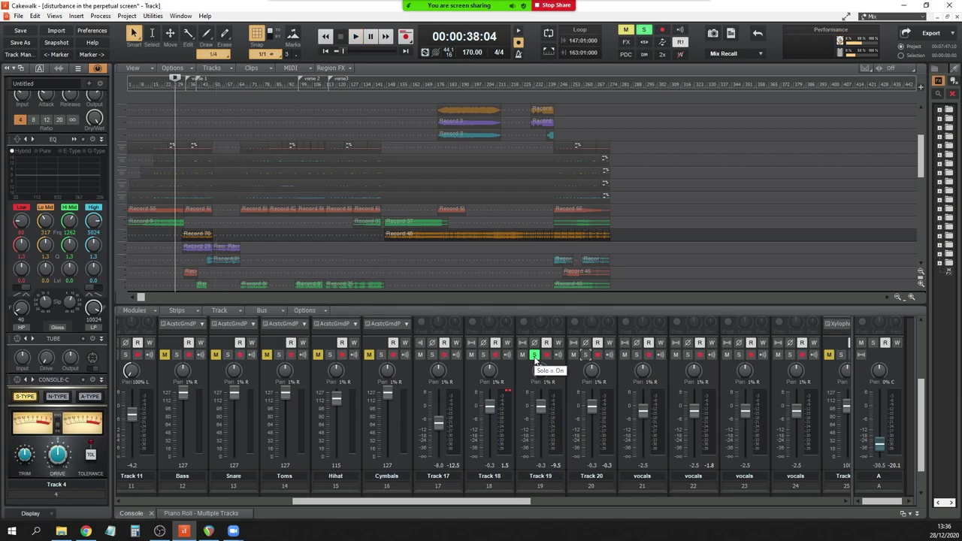
left_click(533, 356)
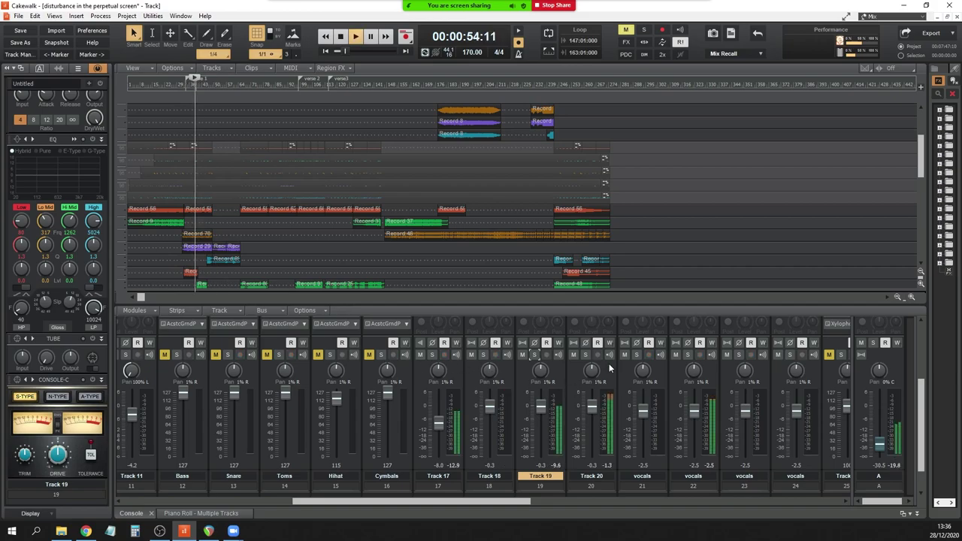
Solo and unsolo Track 20 and Track 17 in turn during playback to check each part.
left_click(585, 354)
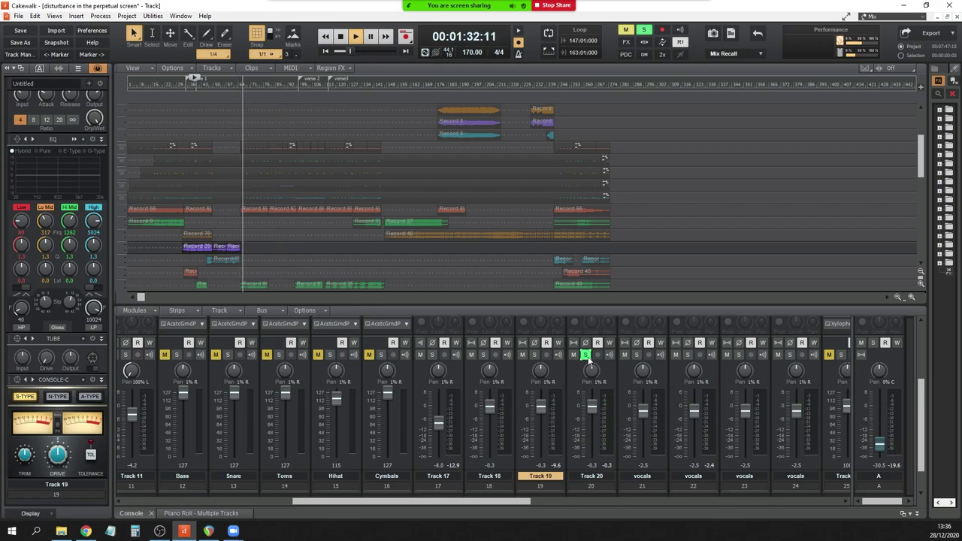
left_click(586, 356)
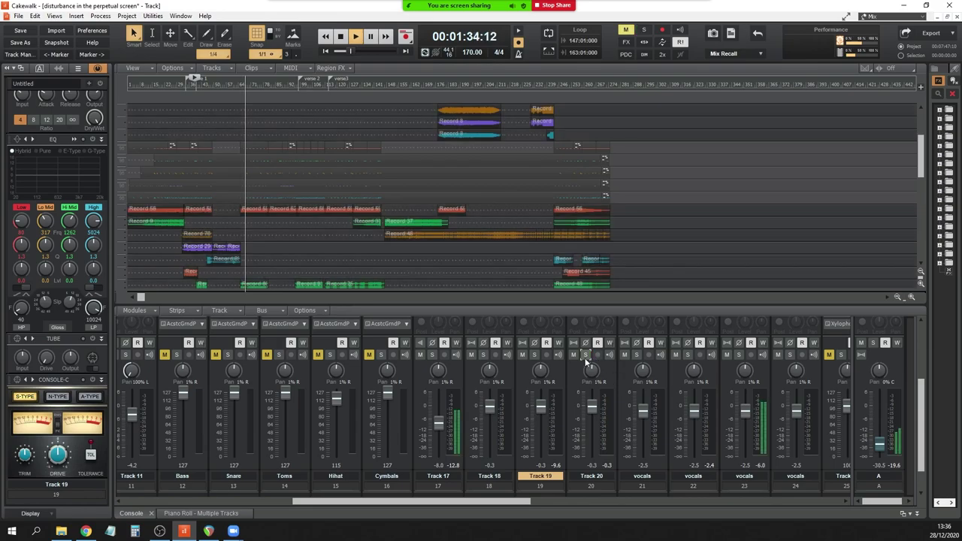
left_click(431, 354)
left_click(432, 355)
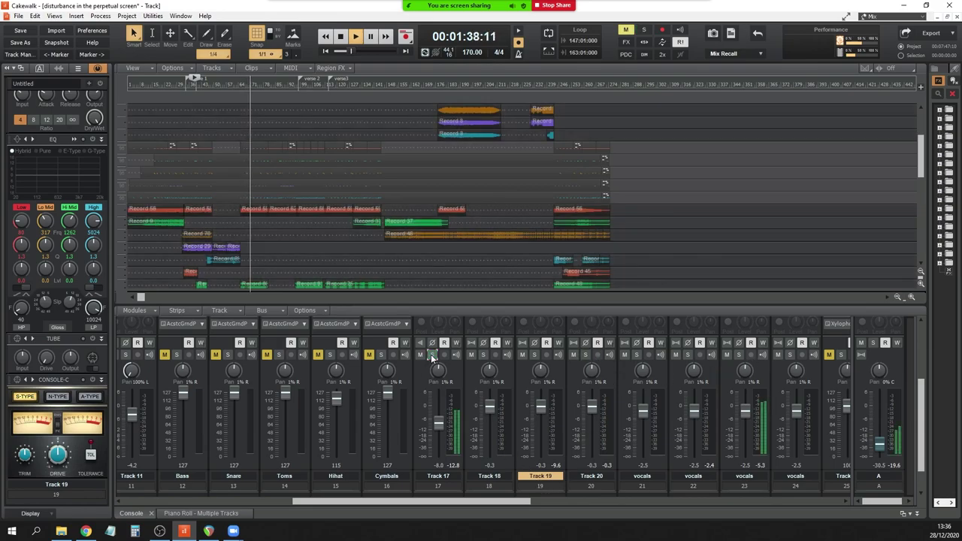
Solo Track 38, replay it from measure 32, and raise its volume to -3.5.
left_click_drag(924, 156, 929, 219)
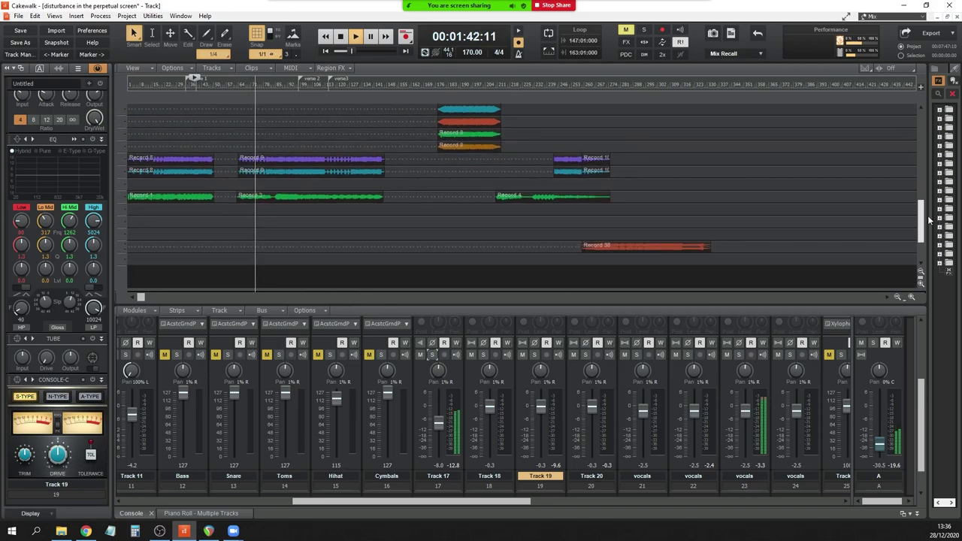
left_click_drag(514, 501, 864, 501)
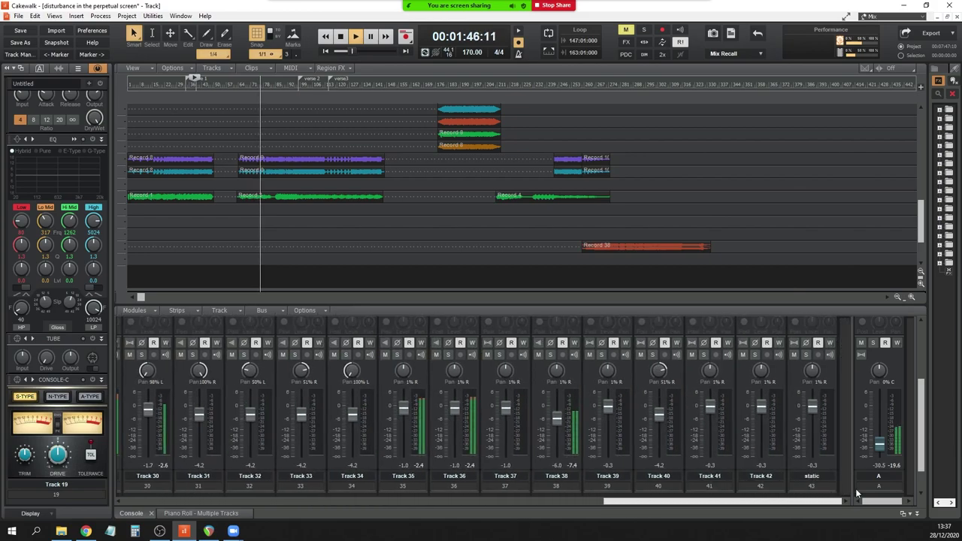
left_click(550, 355)
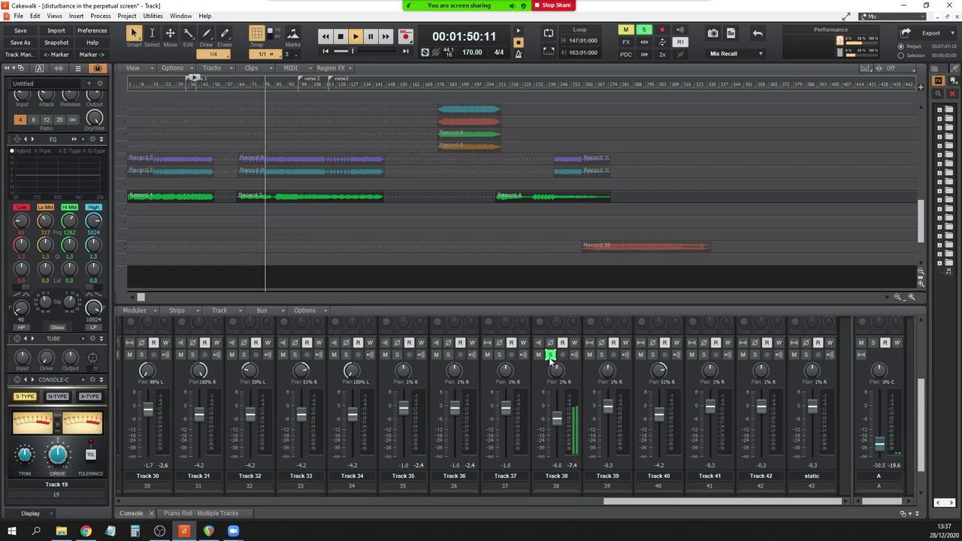
left_click(182, 83)
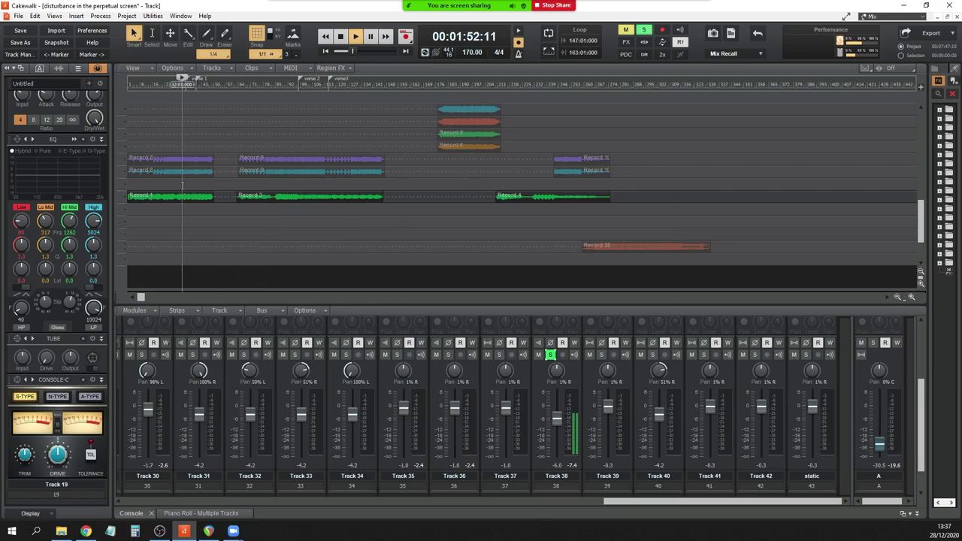
left_click_drag(555, 418, 556, 412)
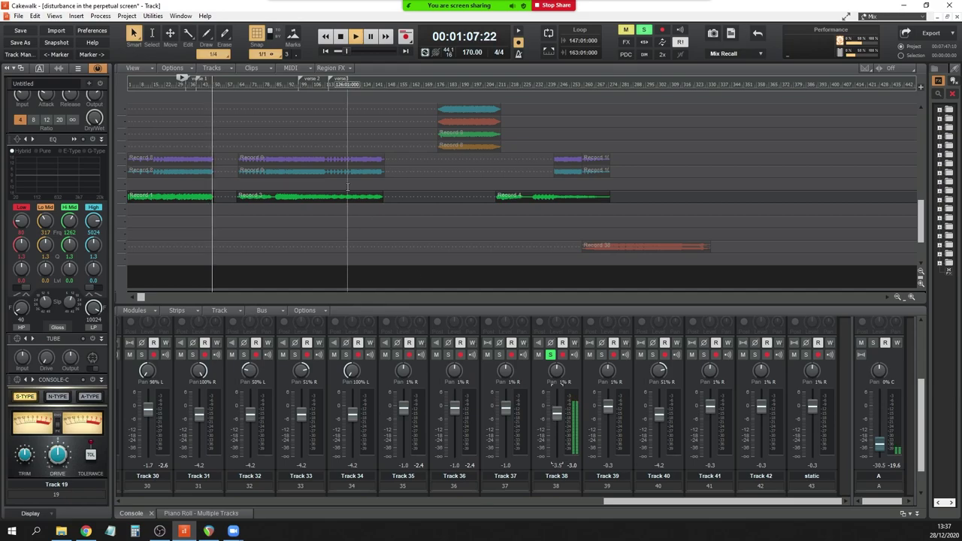
Skip ahead to Track 38's Record 4 clip, listen from about measures 219, 214 and 236, and unsolo the track.
left_click(255, 84)
left_click(286, 85)
left_click(355, 120)
left_click(510, 165)
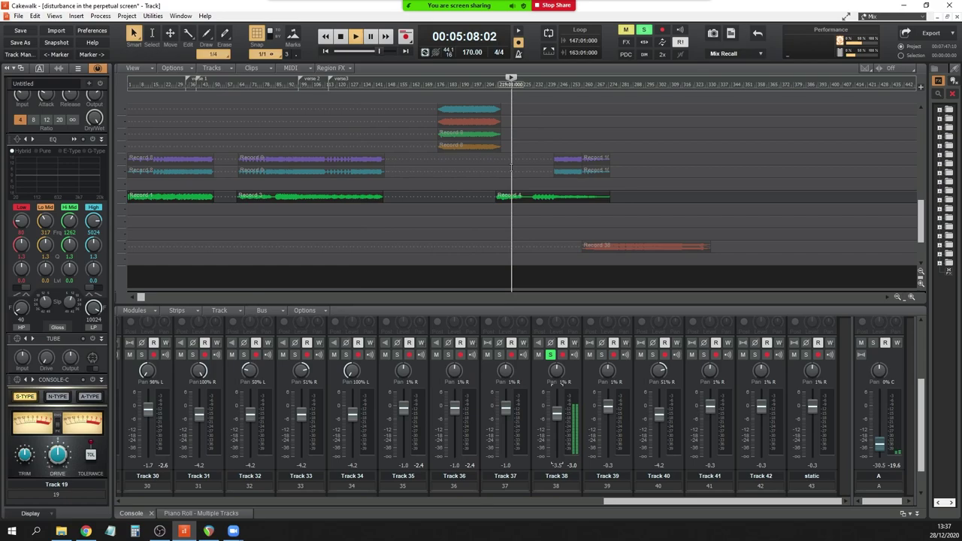
left_click(501, 170)
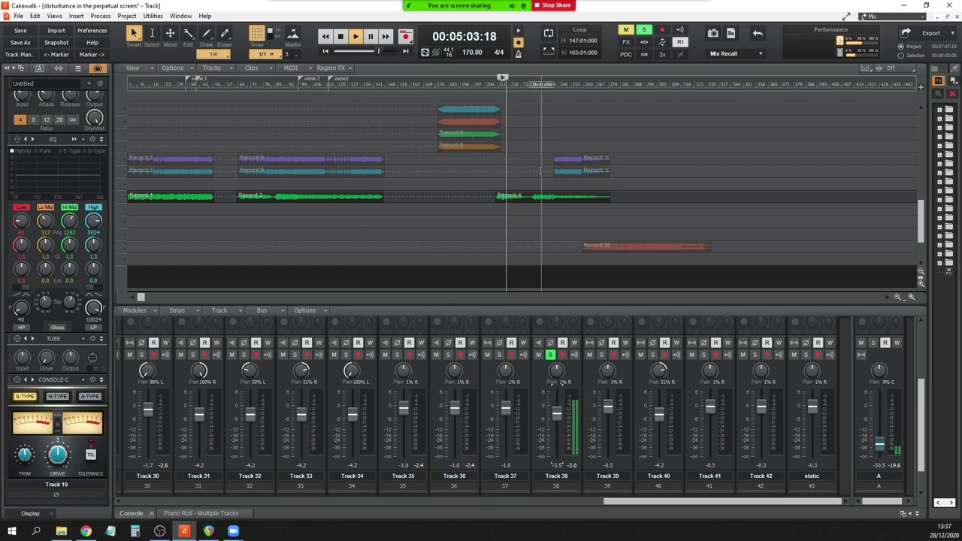
left_click(540, 171)
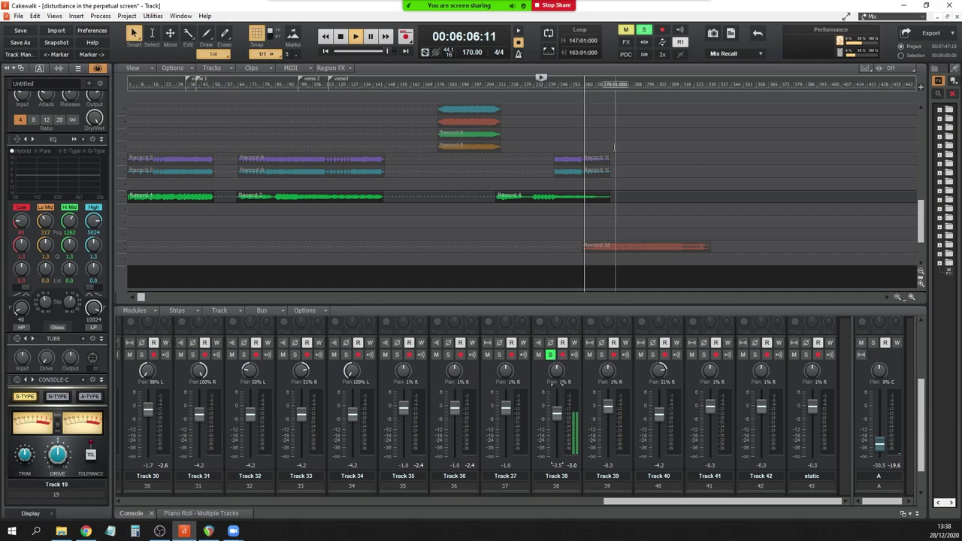
left_click(550, 355)
Briefly solo Track 39, switch to Track 42 alone to hear its Record 38 clip, and unsolo it.
left_click(601, 354)
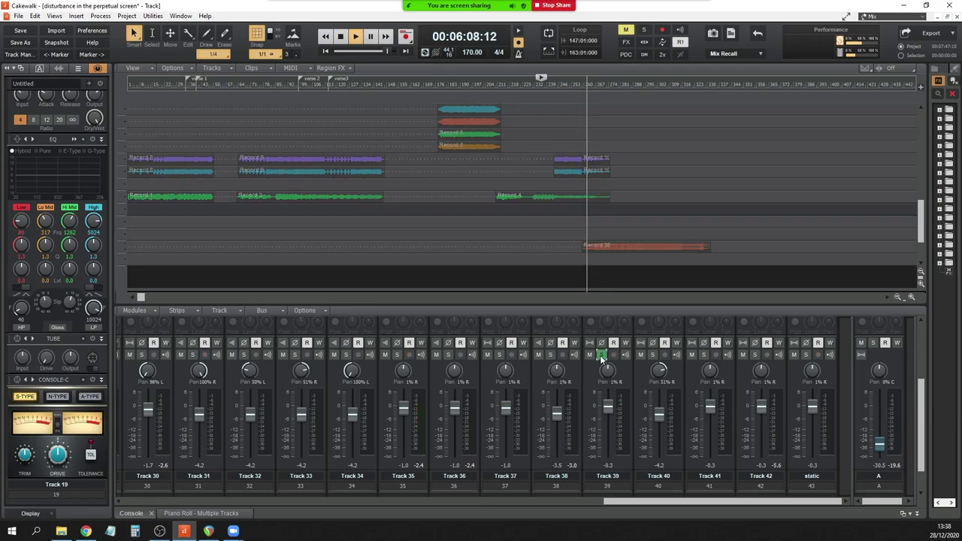
left_click(601, 355)
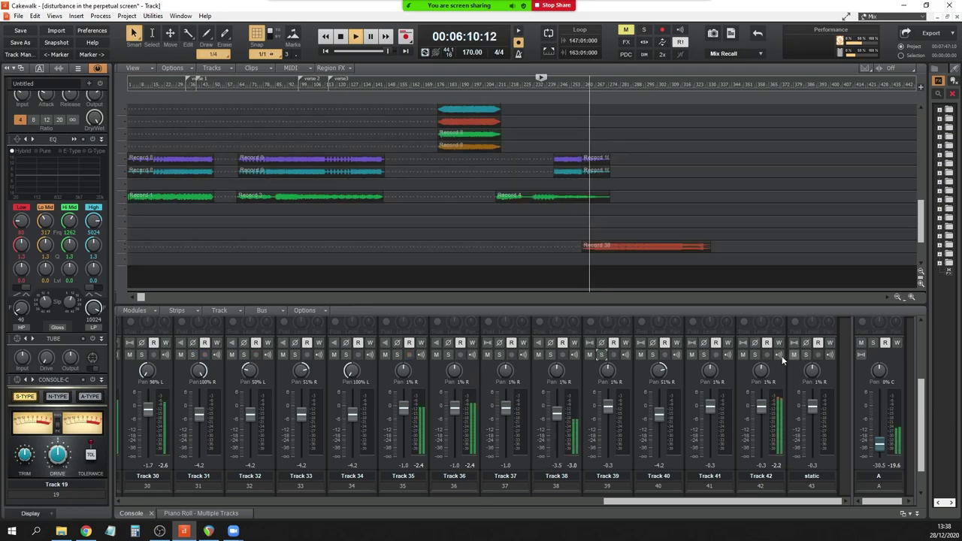
left_click(755, 355)
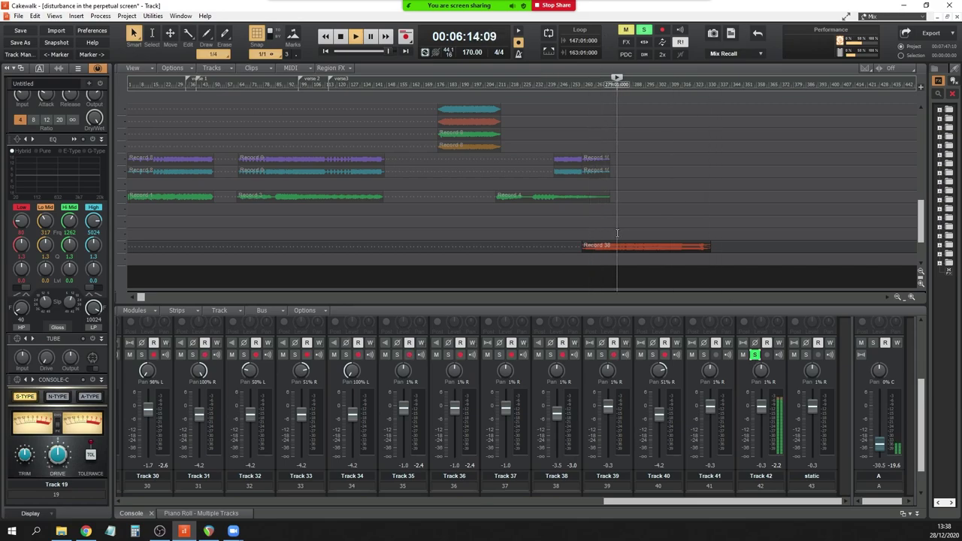
left_click(645, 233)
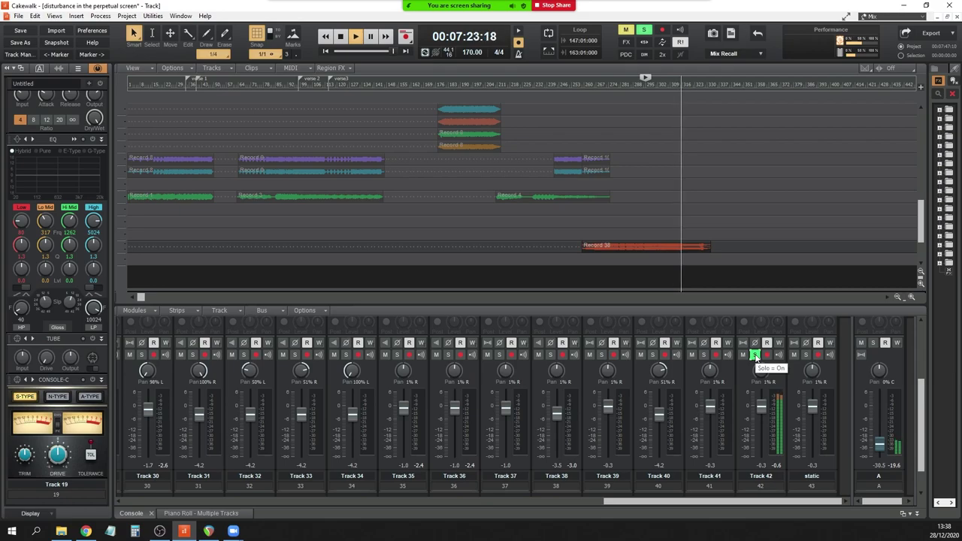
left_click(754, 356)
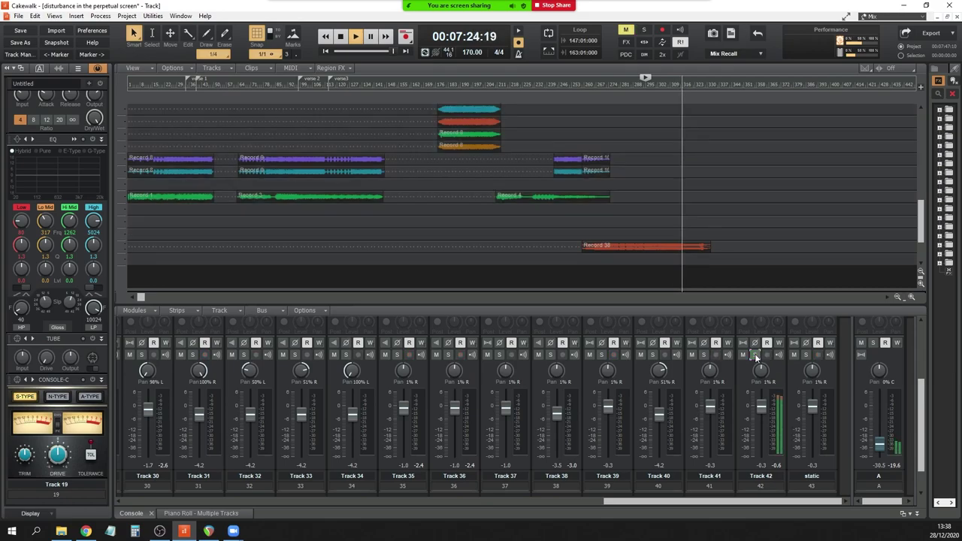
Play from measure 190 with Tracks 31, 32, 33 and 34 soloed together.
left_click(461, 87)
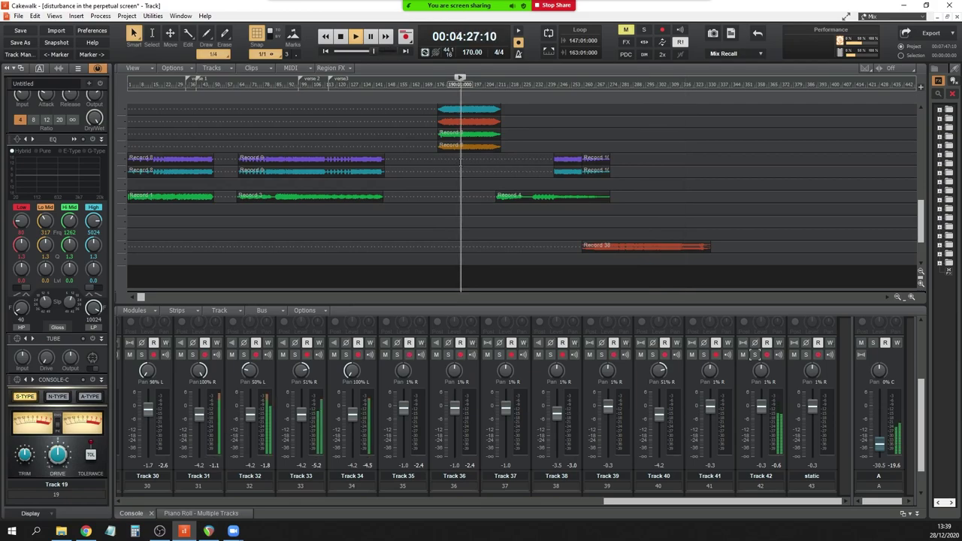
left_click(345, 354)
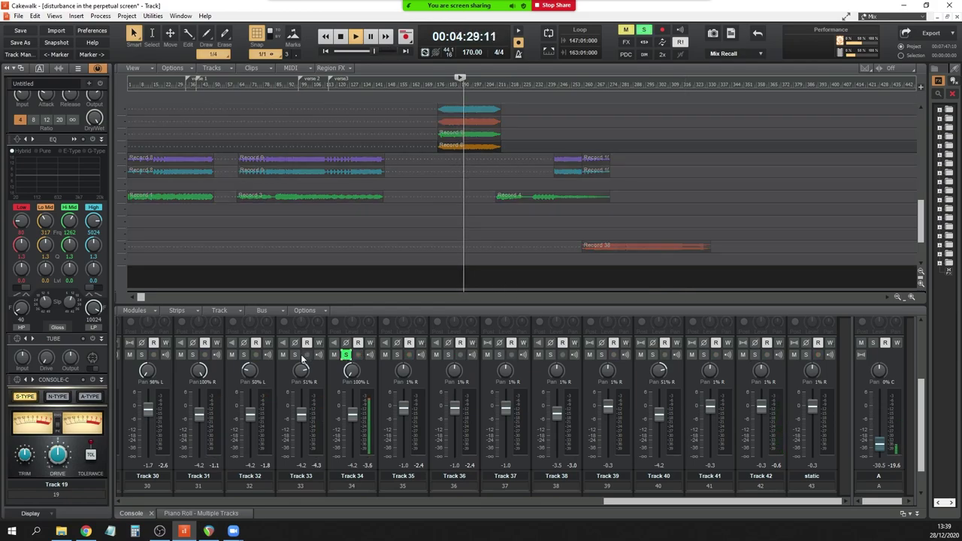
left_click(295, 354)
left_click(244, 355)
left_click(192, 354)
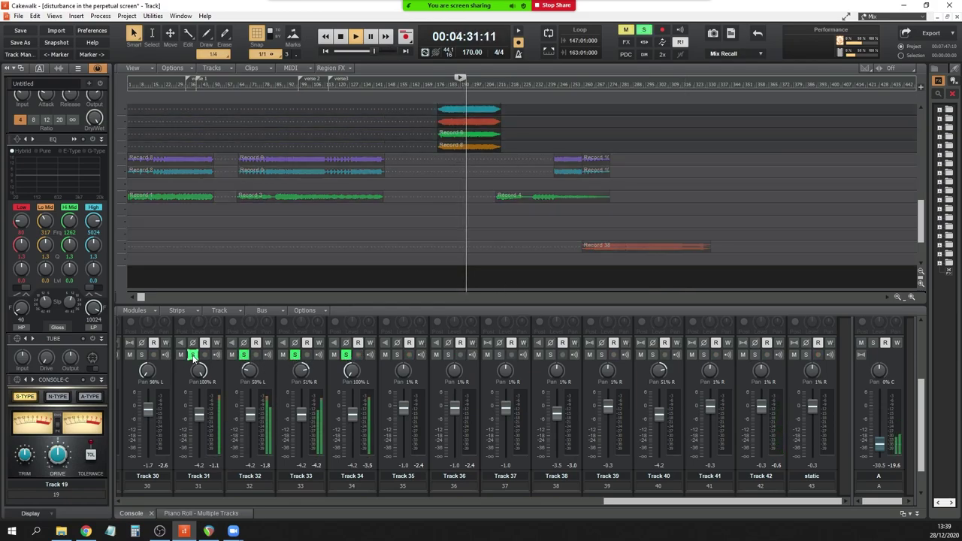
Compare the soloed pairs by hearing Tracks 31 and 32 alone, followed by Tracks 33 and 34 alone.
left_click_drag(601, 501, 529, 508)
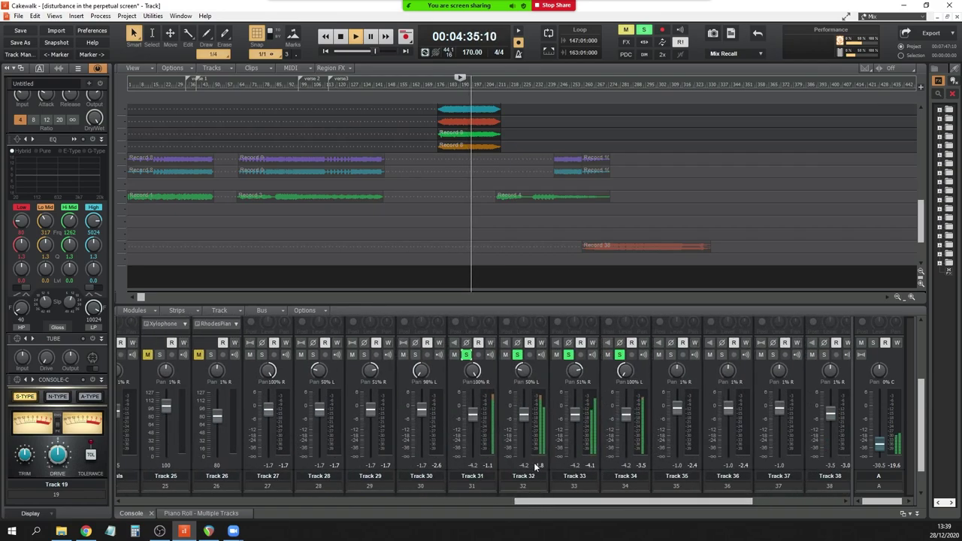
left_click(568, 354)
left_click(619, 355)
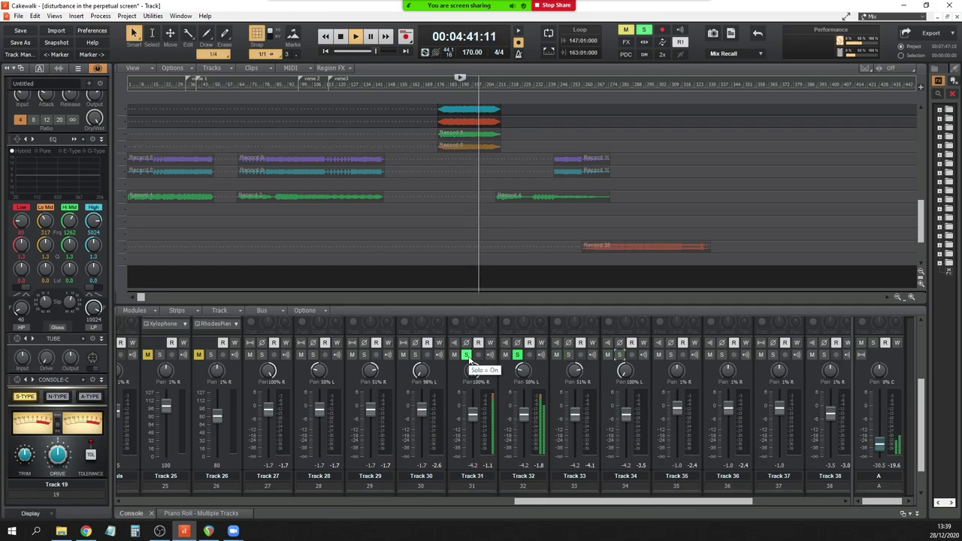
left_click(568, 354)
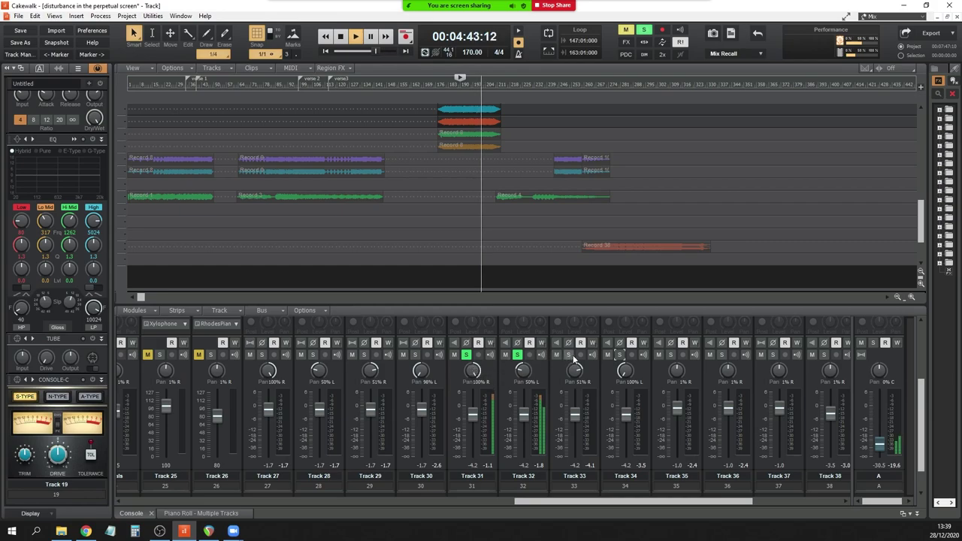
left_click(619, 355)
left_click(517, 355)
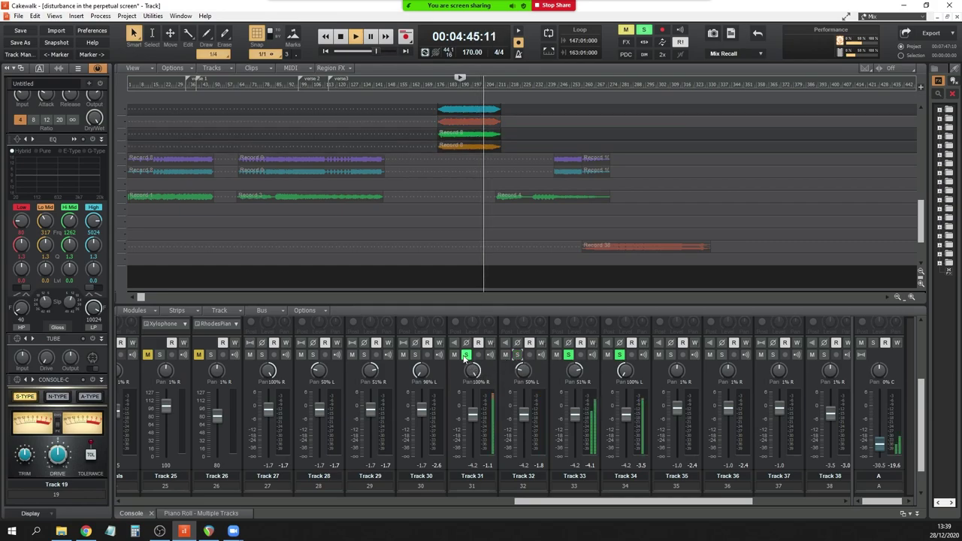
left_click(466, 354)
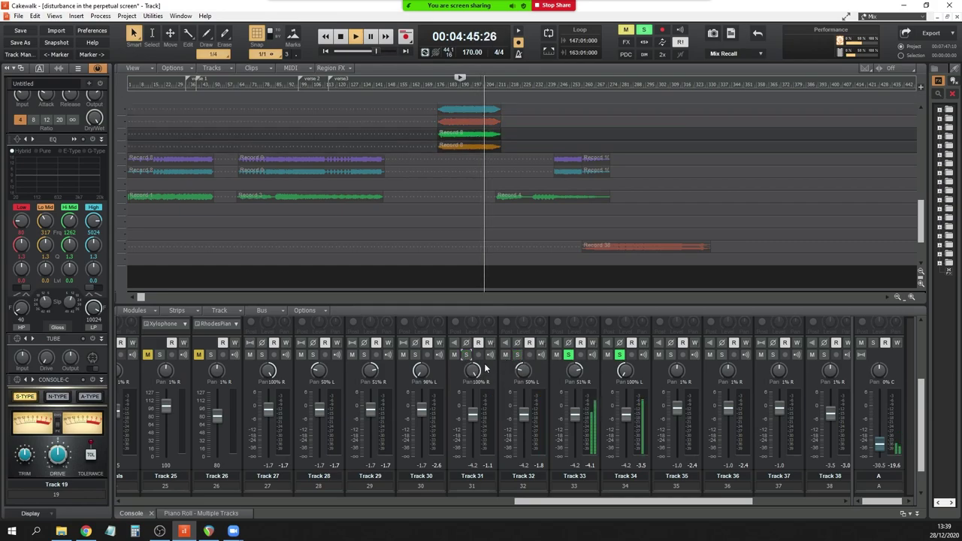
Stop playback and unsolo Tracks 33 and 34.
key("space")
left_click(569, 357)
left_click(620, 355)
Play the section around measure 190 again and solo Tracks 28 and 27 to hear them together.
scroll(489, 181, "up", 6)
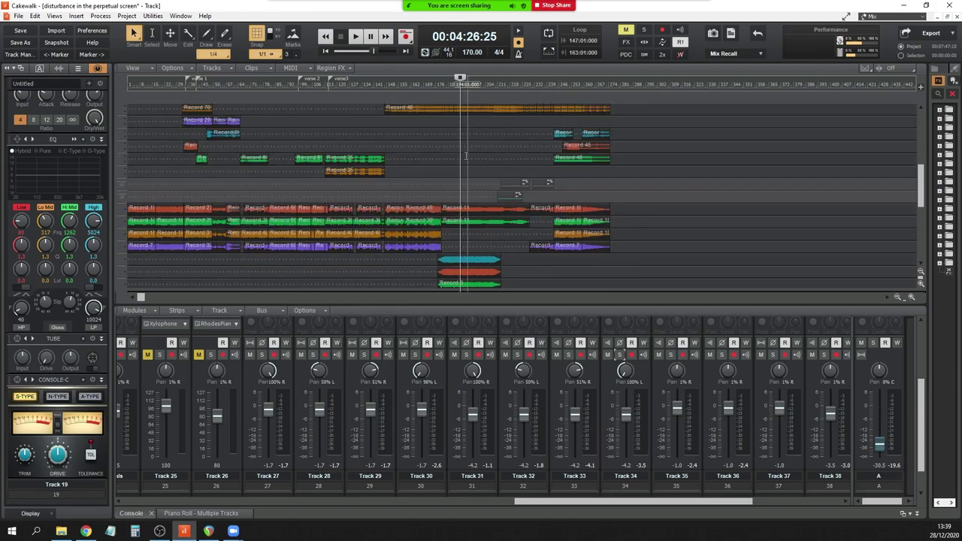
left_click(455, 238)
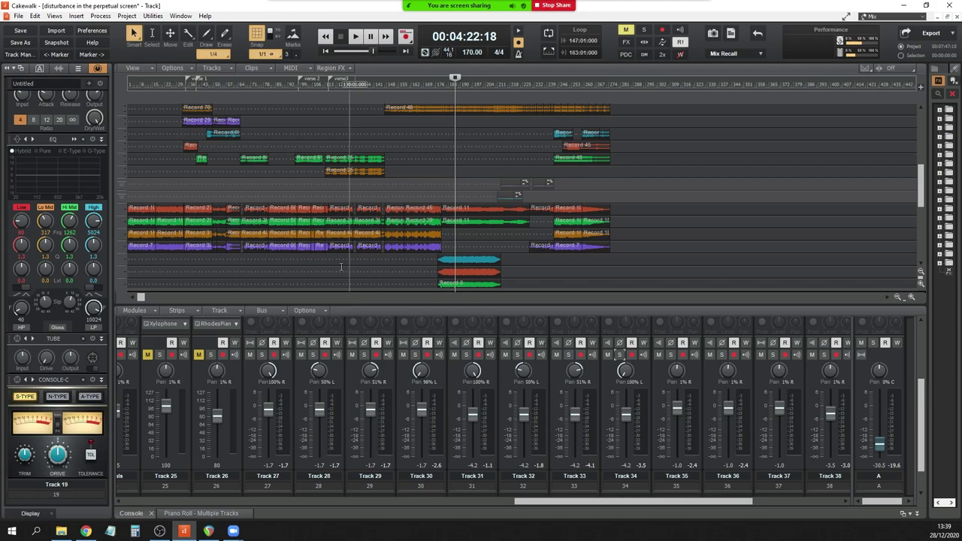
key("space")
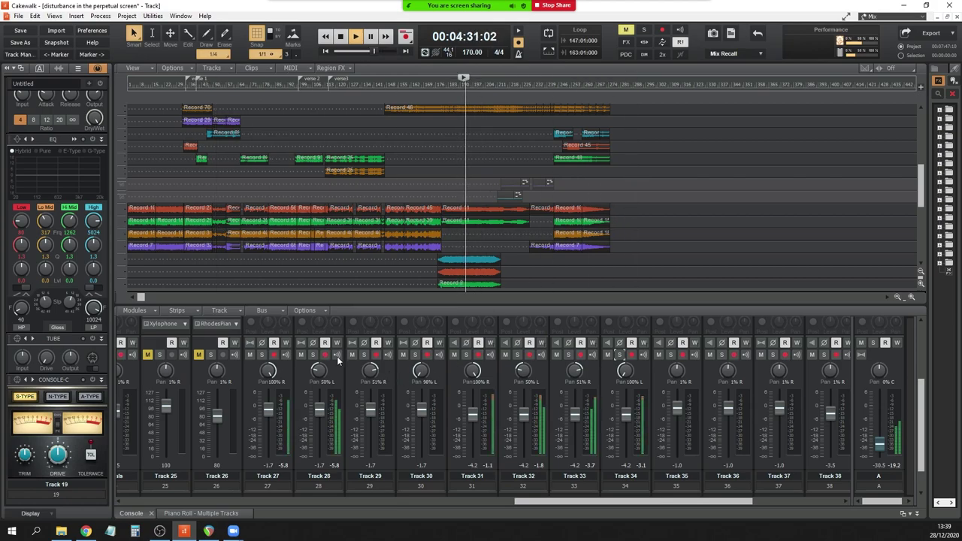
left_click(314, 354)
left_click(261, 353)
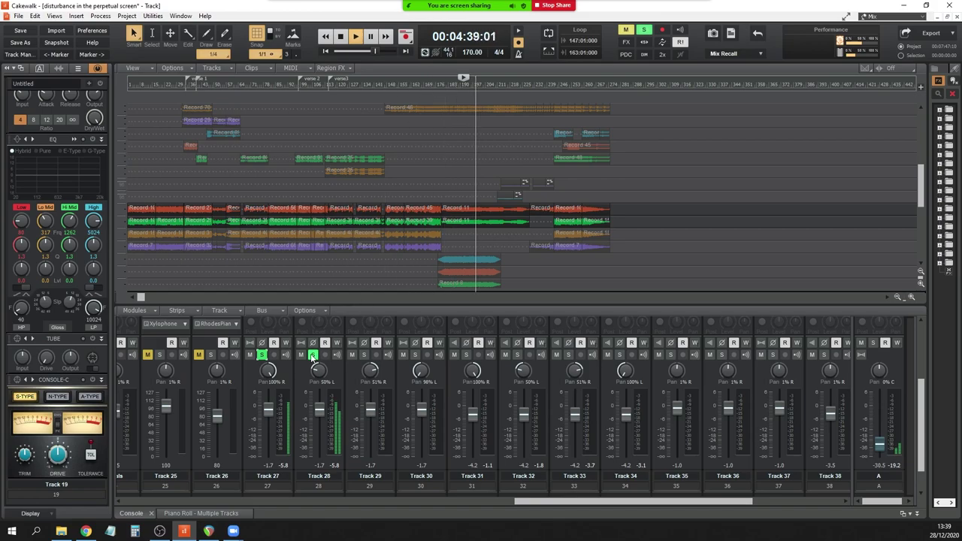
Look through the other tracks' clips around measure 190 during playback, and unsolo Tracks 28 and 27.
left_click_drag(541, 501, 457, 503)
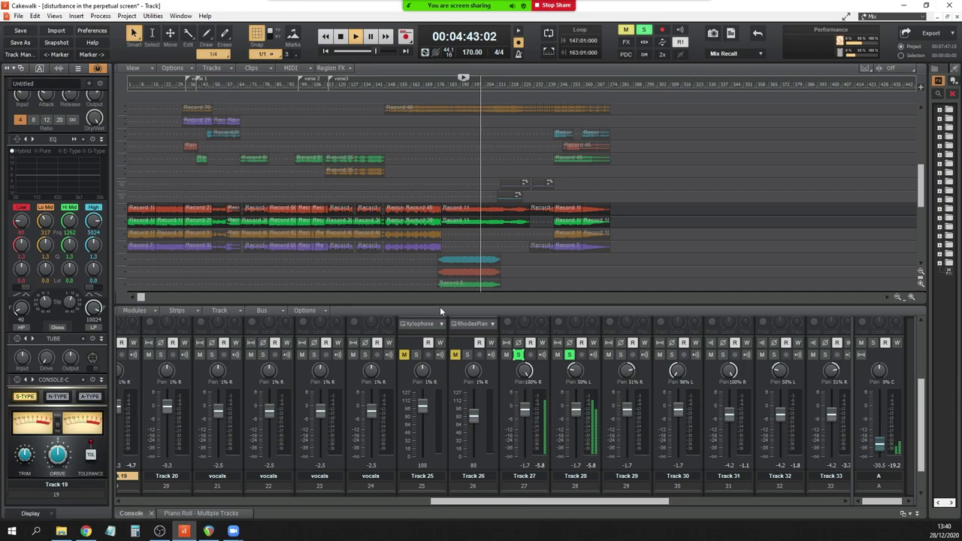
scroll(451, 194, "up", 5)
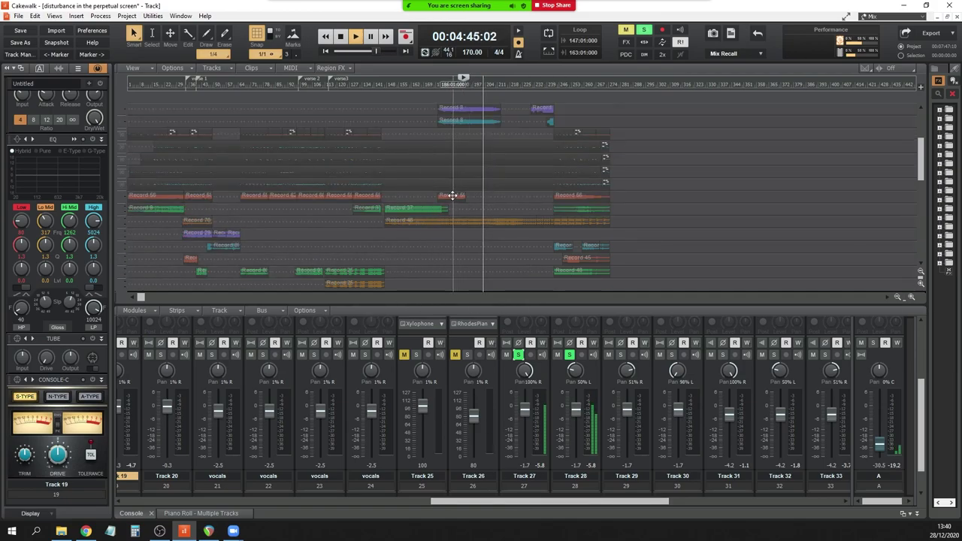
scroll(451, 194, "up", 3)
scroll(452, 195, "up", 2)
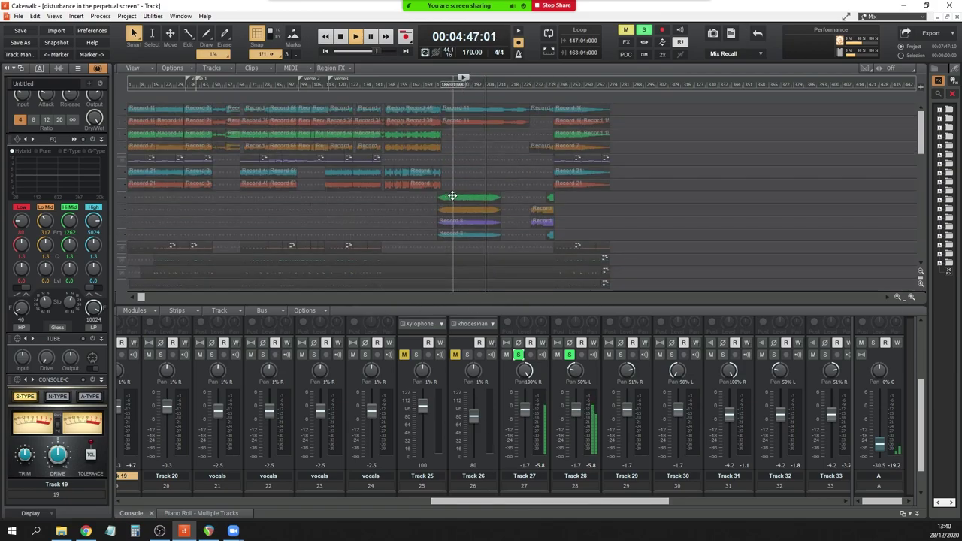
scroll(451, 196, "down", 5)
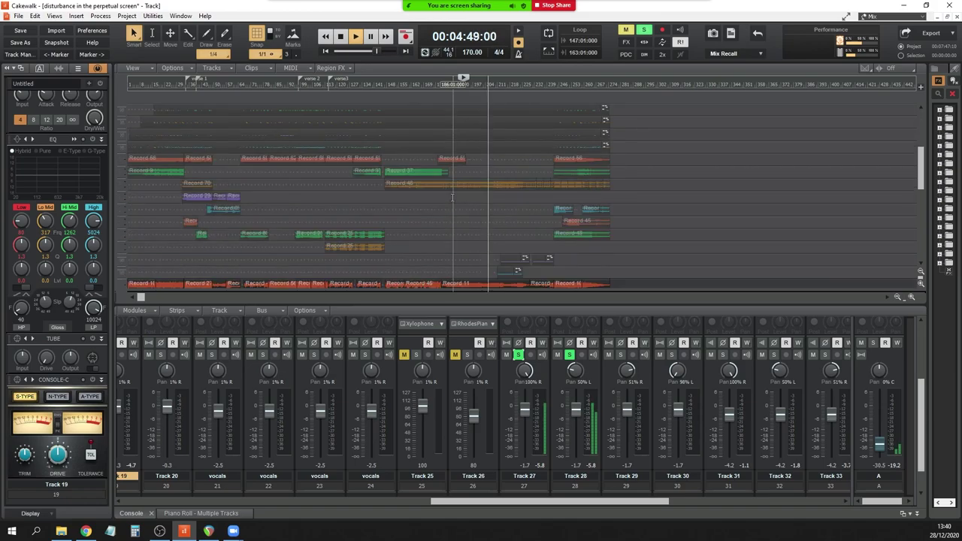
scroll(452, 197, "down", 4)
left_click(569, 355)
left_click(518, 354)
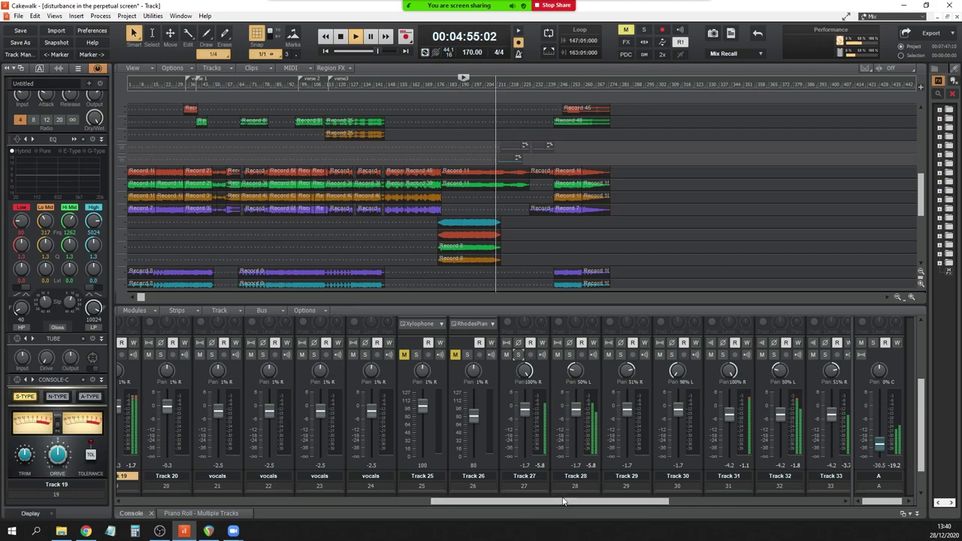
Check the levels of Tracks 1 to 11, stop playback, and move the playhead to about measure 120.
left_click_drag(564, 502, 135, 505)
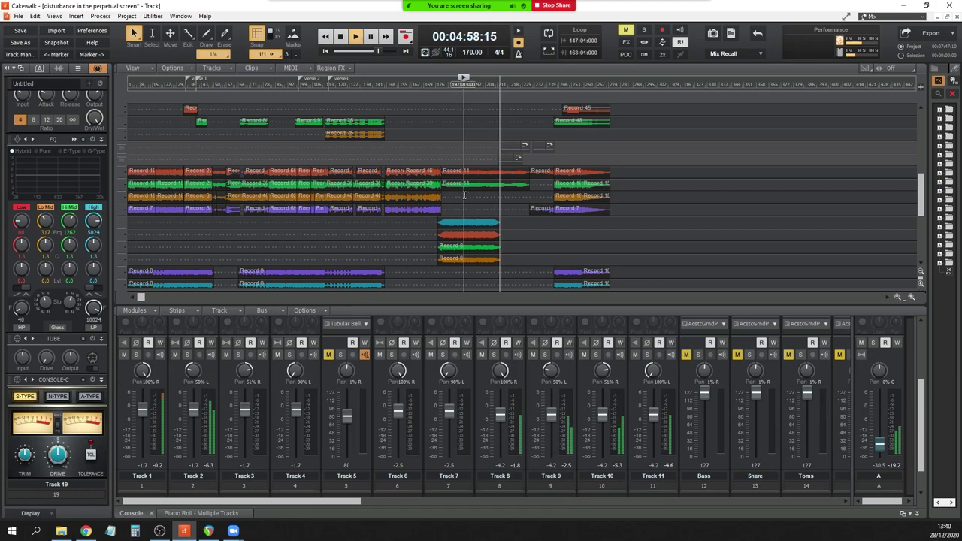
left_click(453, 206)
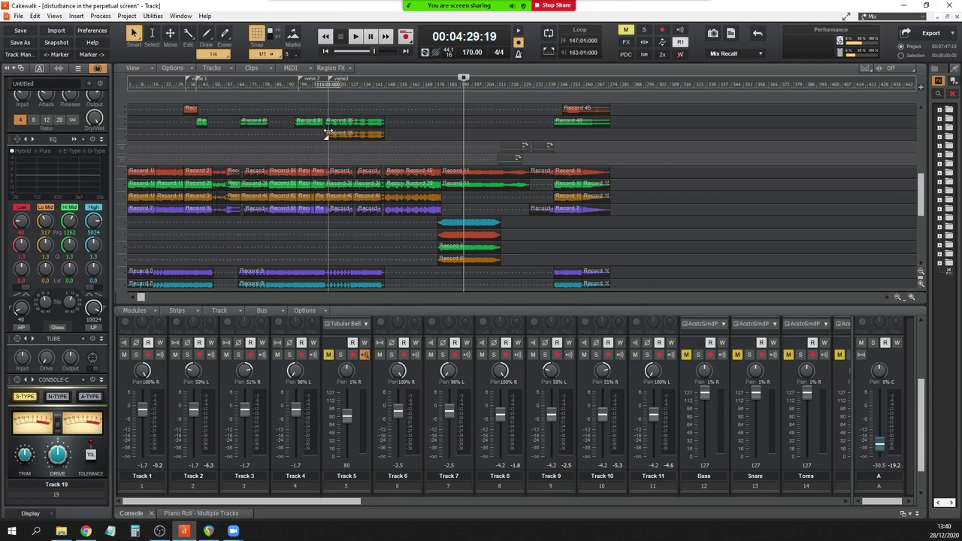
left_click(337, 82)
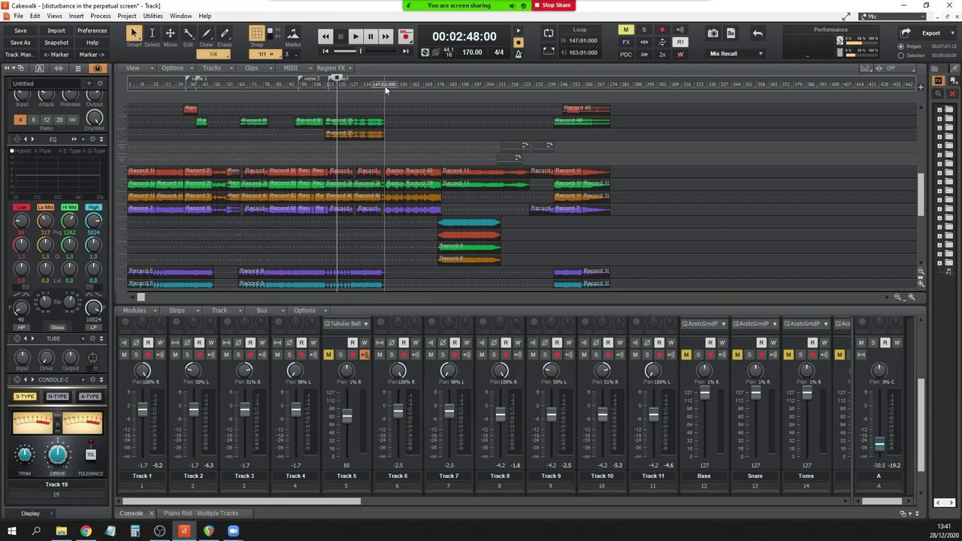
Place the playhead at measure 147, where the Record 46 clip begins, and play briefly from there.
scroll(372, 157, "up", 2)
scroll(385, 139, "up", 2, "ctrl")
scroll(385, 140, "down", 2, "ctrl")
left_click(383, 140)
scroll(383, 140, "up", 3, "ctrl")
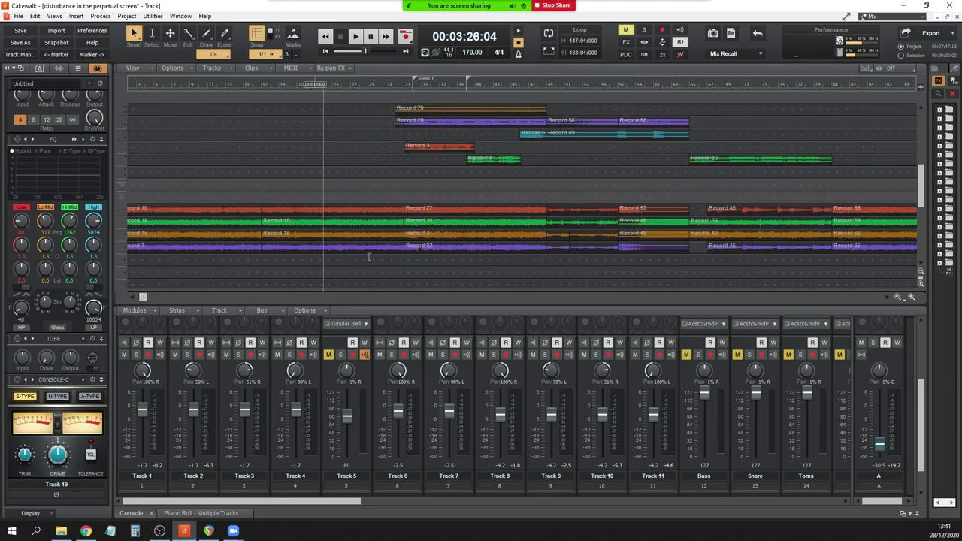
key("space")
key("space")
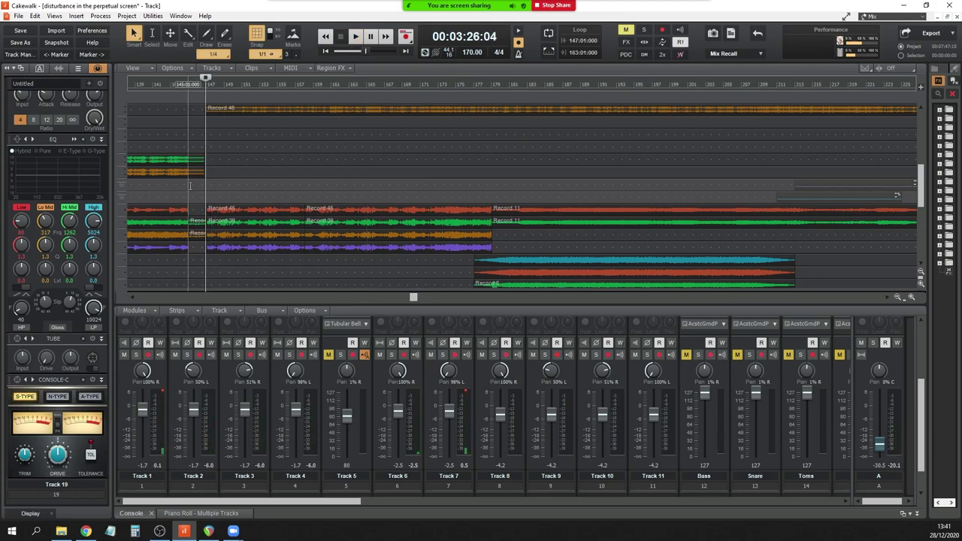
Play from measure 145 with the full mix and with Tracks 2 and 3 soloed, and unsolo both tracks.
left_click(189, 184)
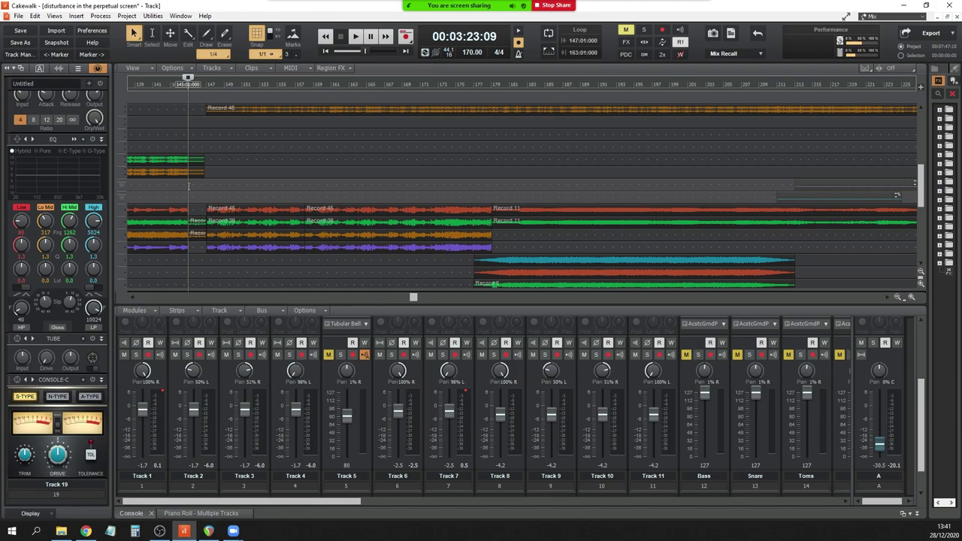
key("space")
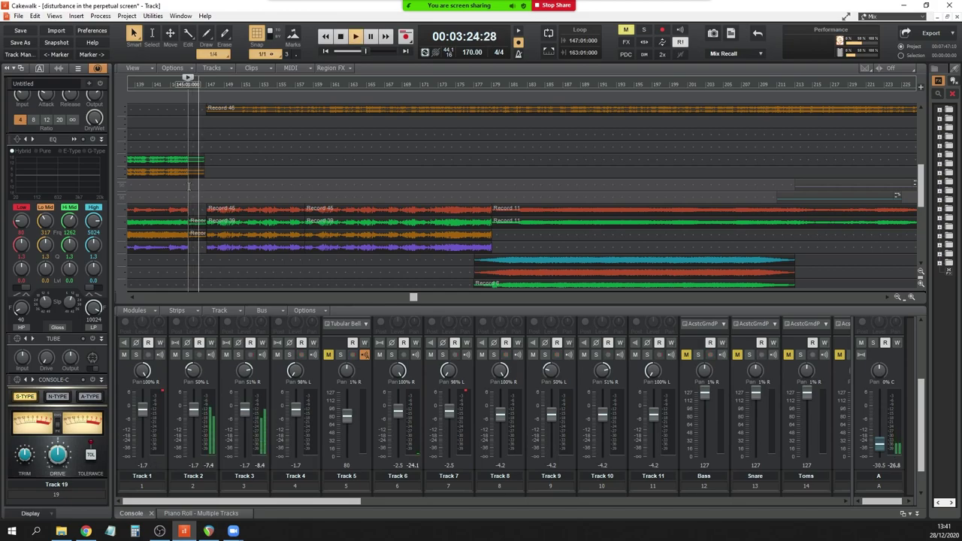
key("space")
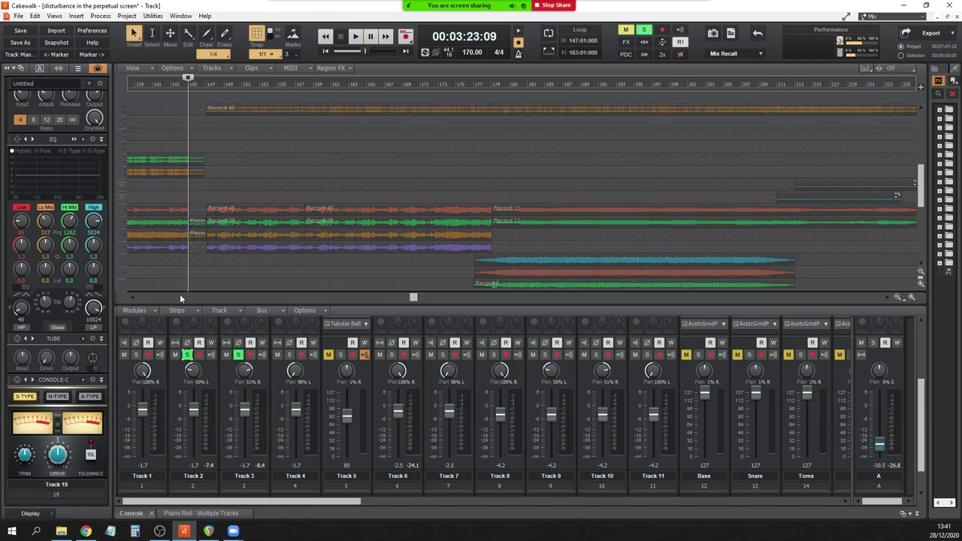
key("space")
key("space")
left_click(238, 355)
left_click(186, 355)
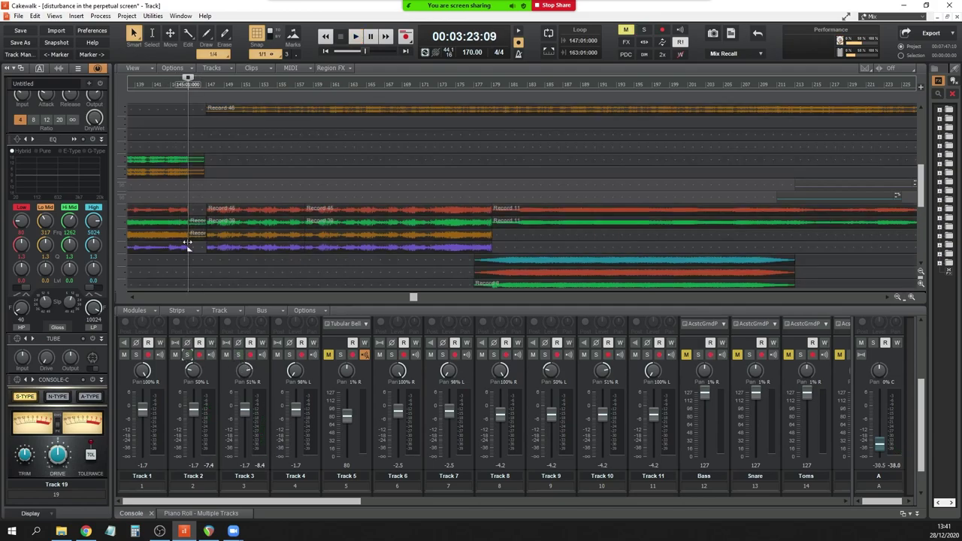
Play from measure 114, first with the full mix and again with Track 6 soloed, and unsolo Track 6.
left_click_drag(412, 299, 340, 310)
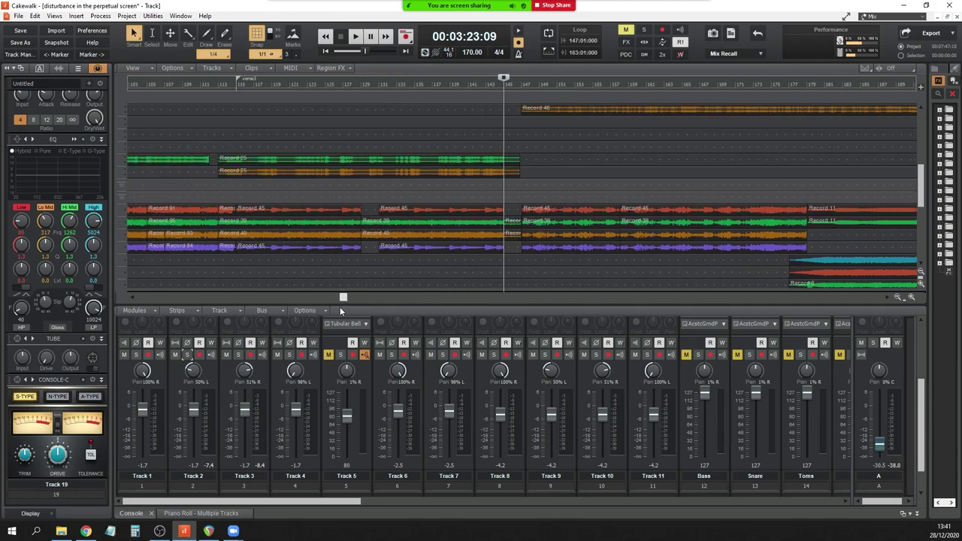
left_click(223, 116)
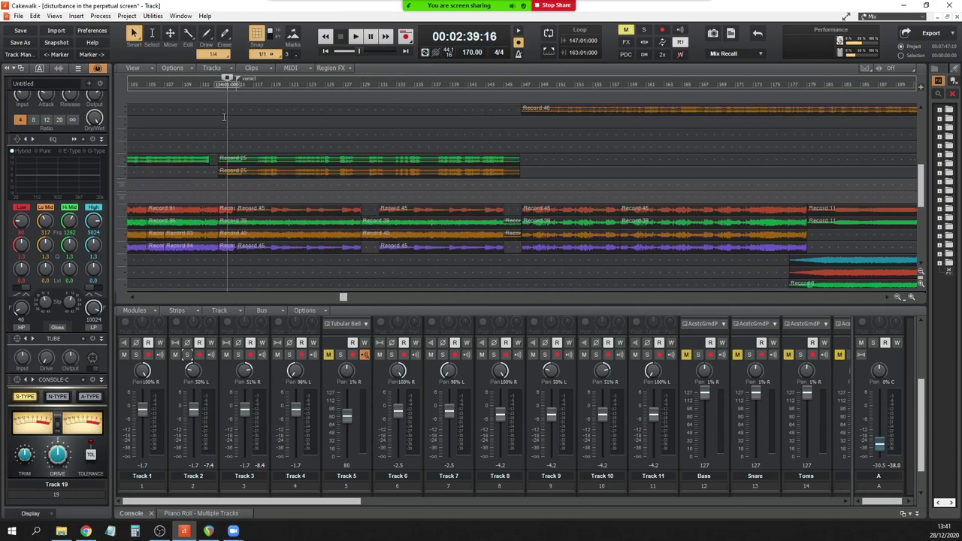
key("space")
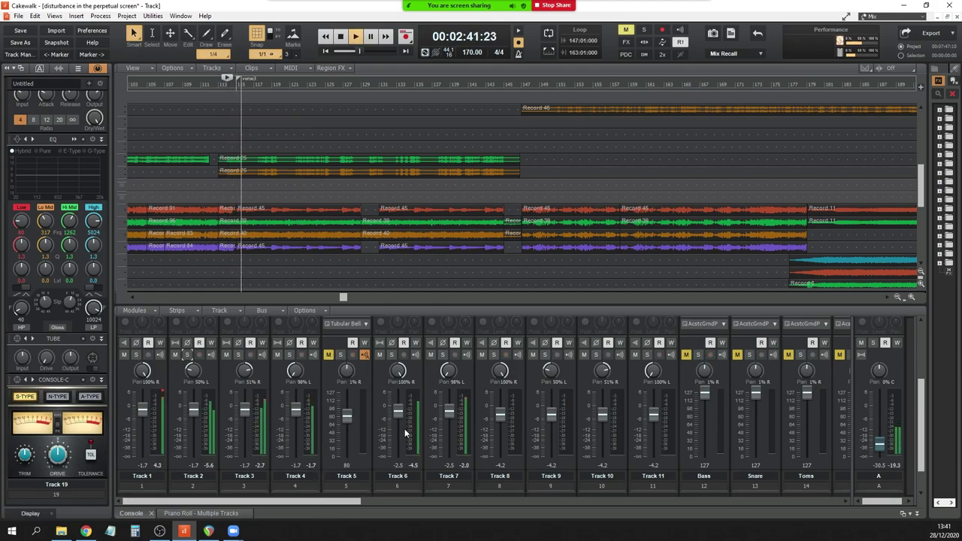
key("space")
left_click(390, 354)
key("space")
key("space")
key("space")
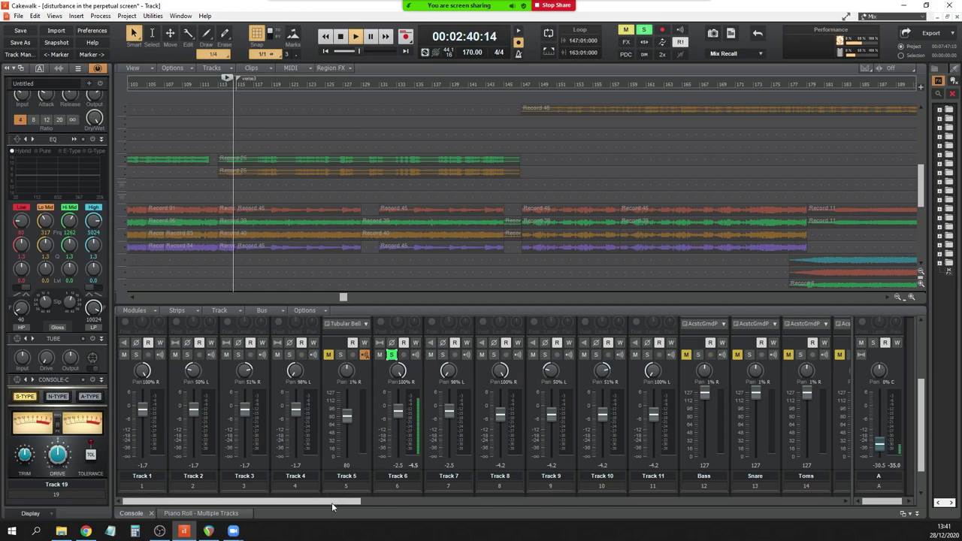
key("space")
left_click(391, 354)
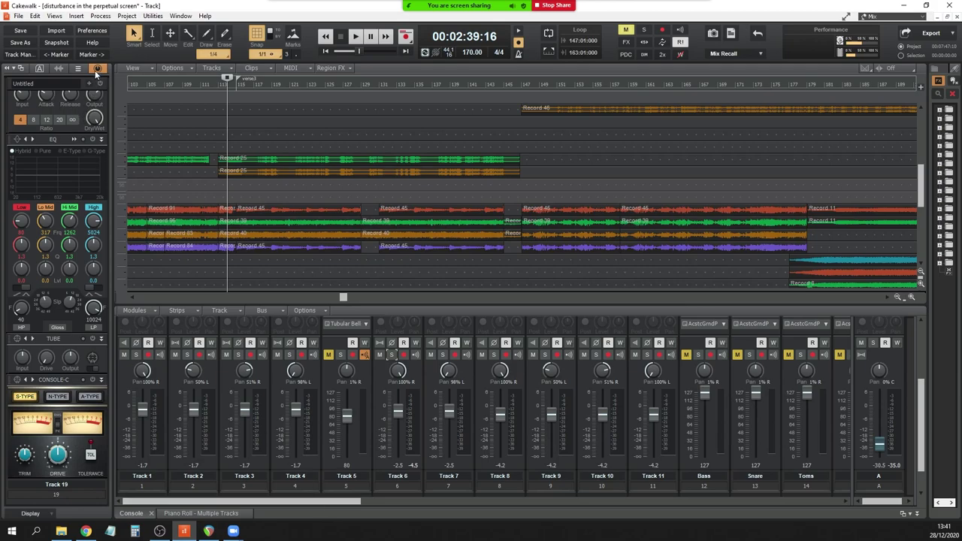
Look through the clip and track properties while selecting the Tracks 27, 28 and 30 clips around measure 121.
left_click(58, 70)
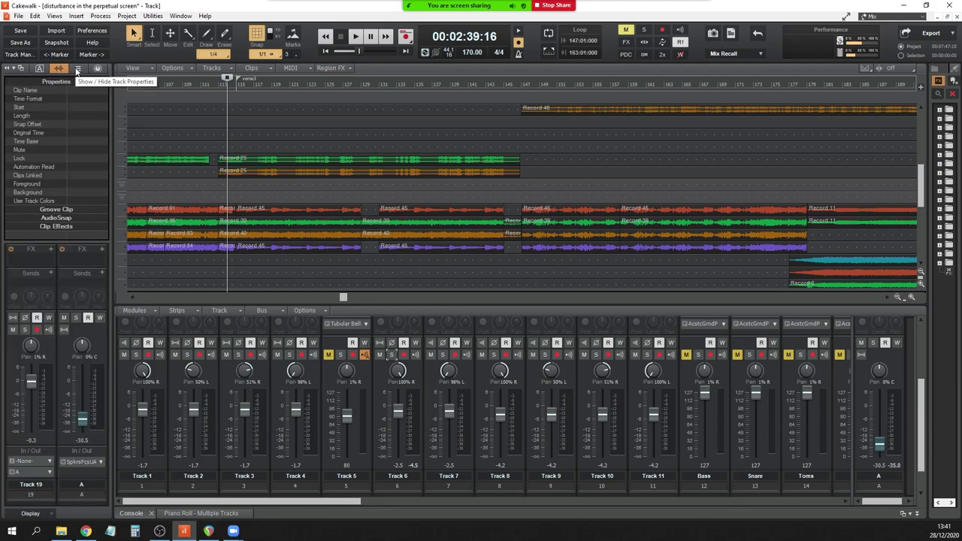
left_click(76, 69)
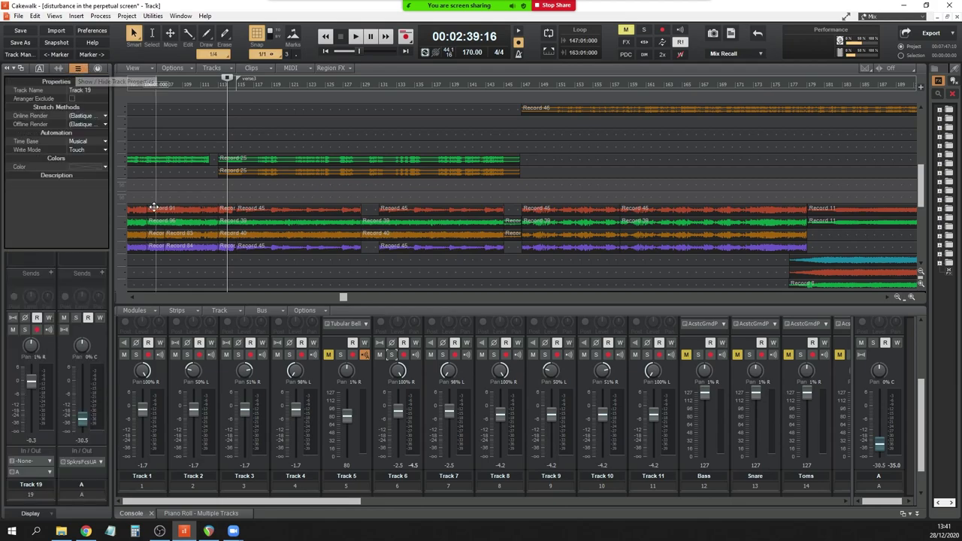
left_click(291, 213)
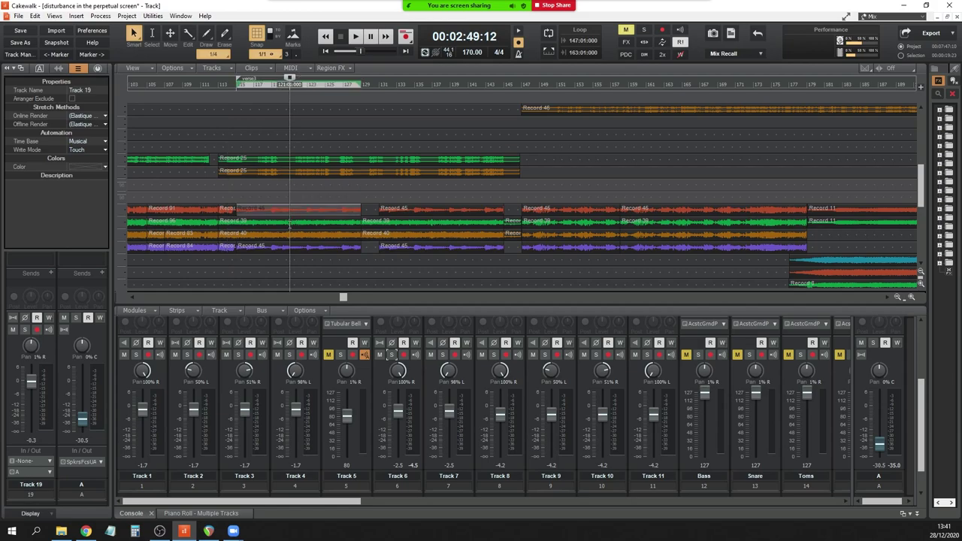
left_click(290, 223)
left_click(315, 383)
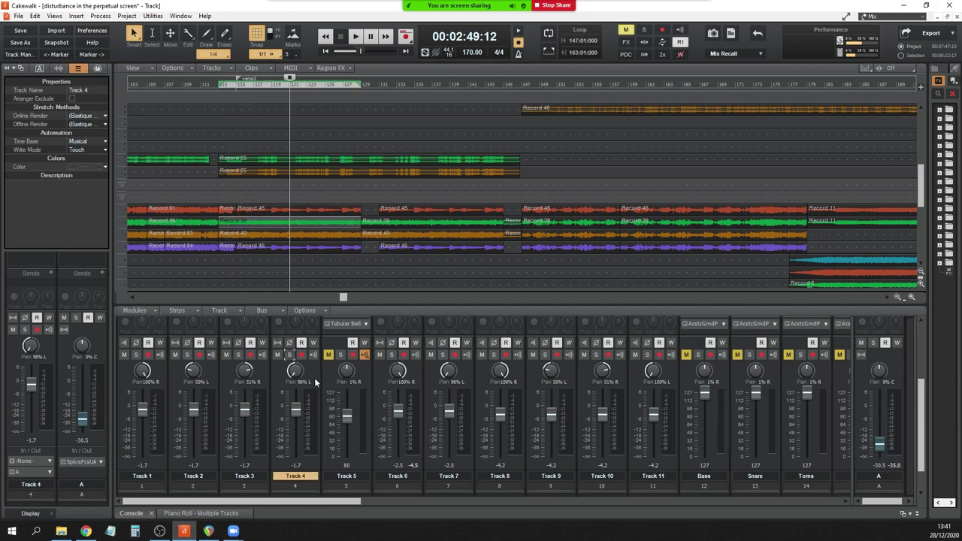
left_click(283, 246)
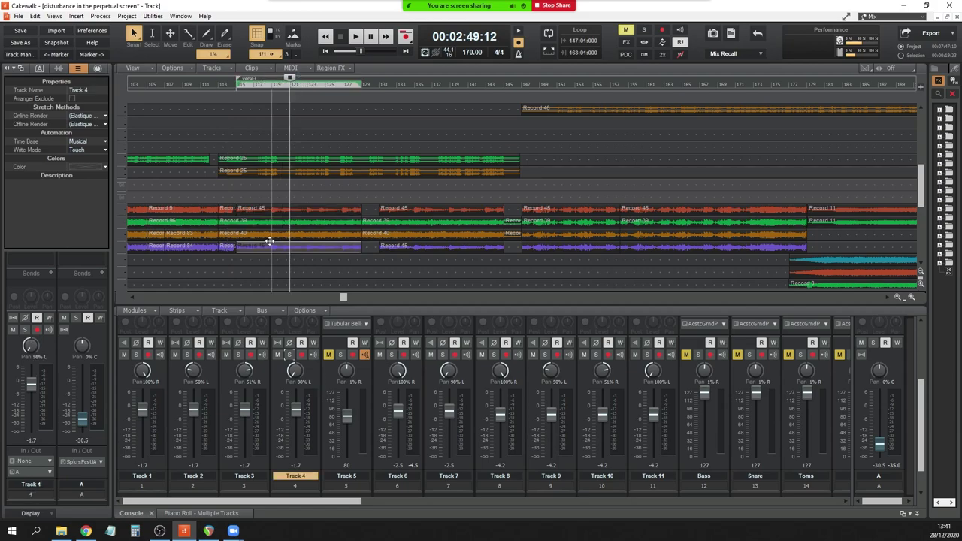
Collapse the Inspector, widen the track list so the track numbers show, and select Track 24.
left_click(5, 68)
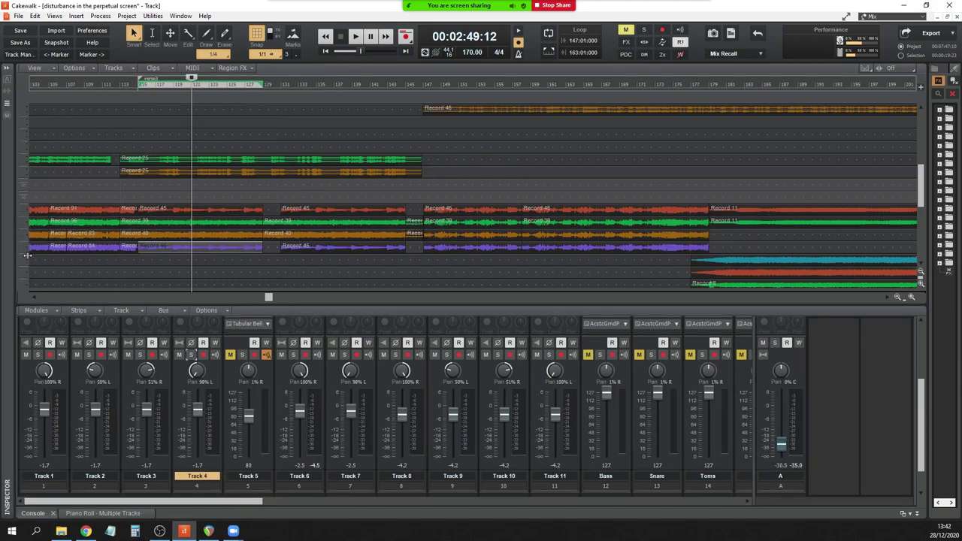
left_click_drag(53, 254, 110, 243)
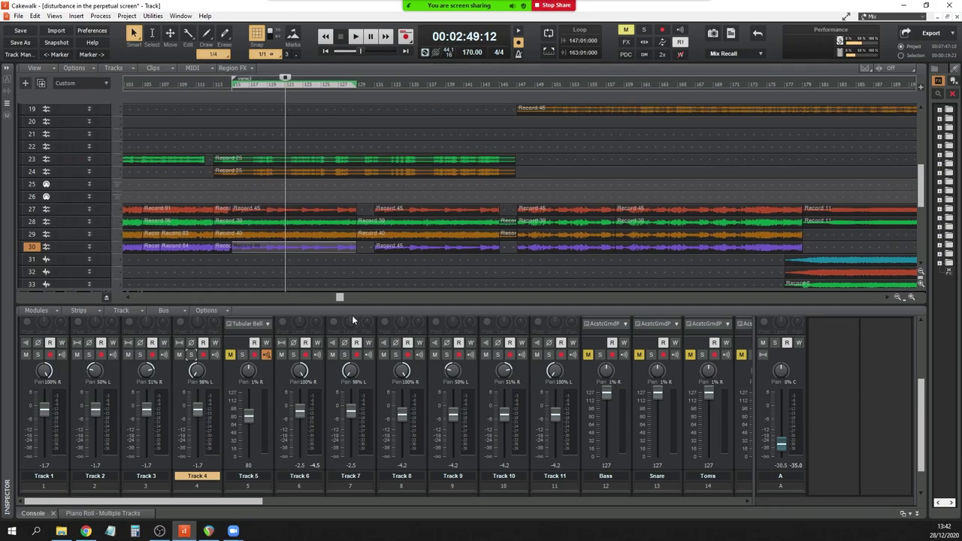
left_click_drag(340, 298, 296, 299)
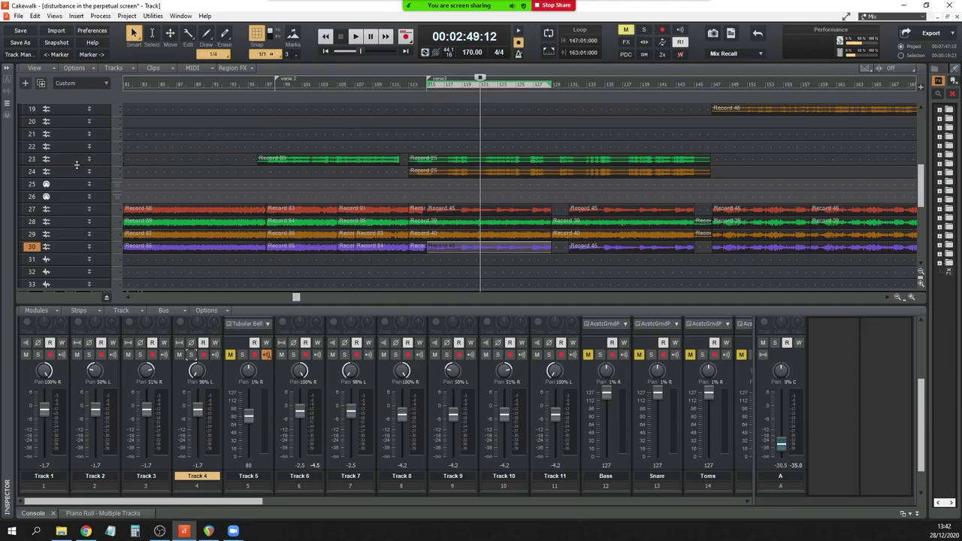
left_click(32, 172)
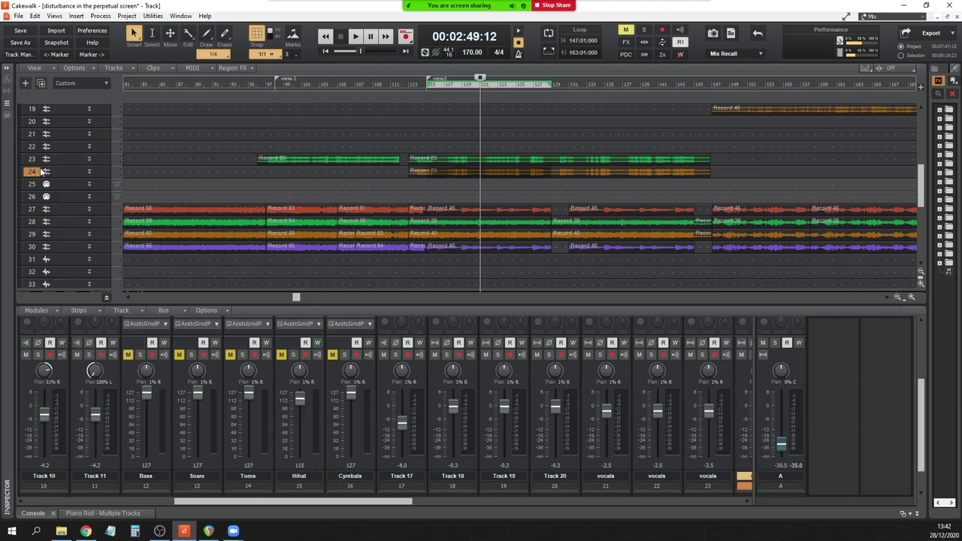
Place the playhead at measure 113, solo the vocals on Track 23, and start playback.
left_click(448, 93)
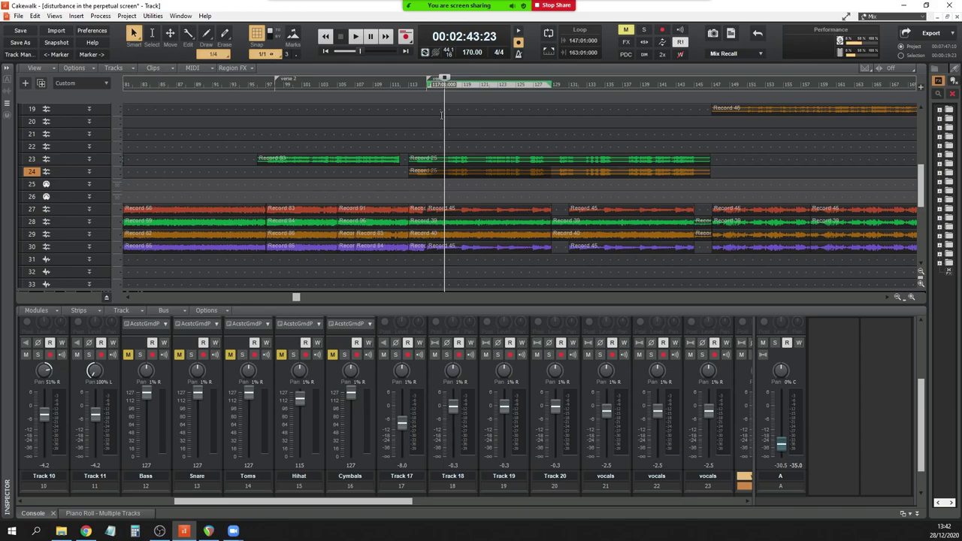
left_click(441, 114)
left_click(411, 128)
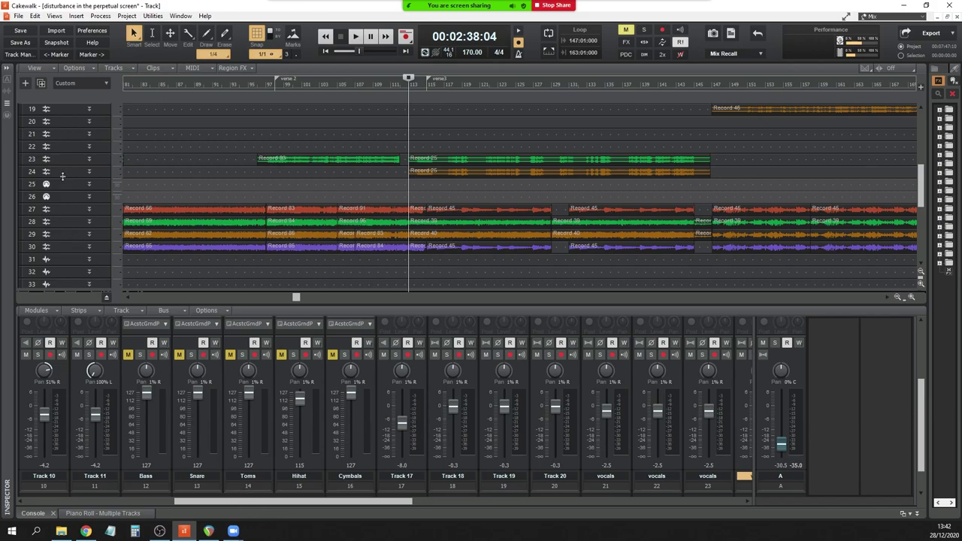
left_click(35, 161)
left_click_drag(312, 497, 399, 503)
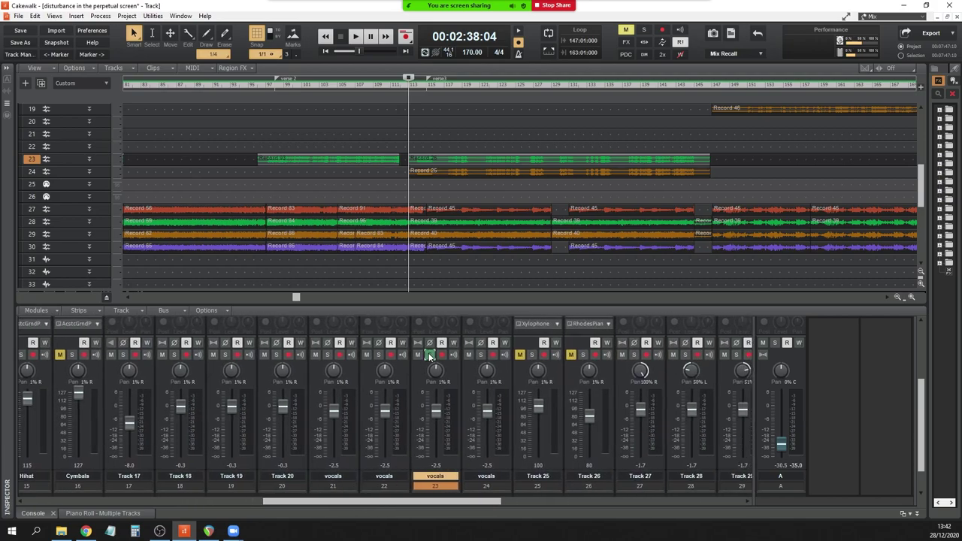
left_click(430, 356)
key("space")
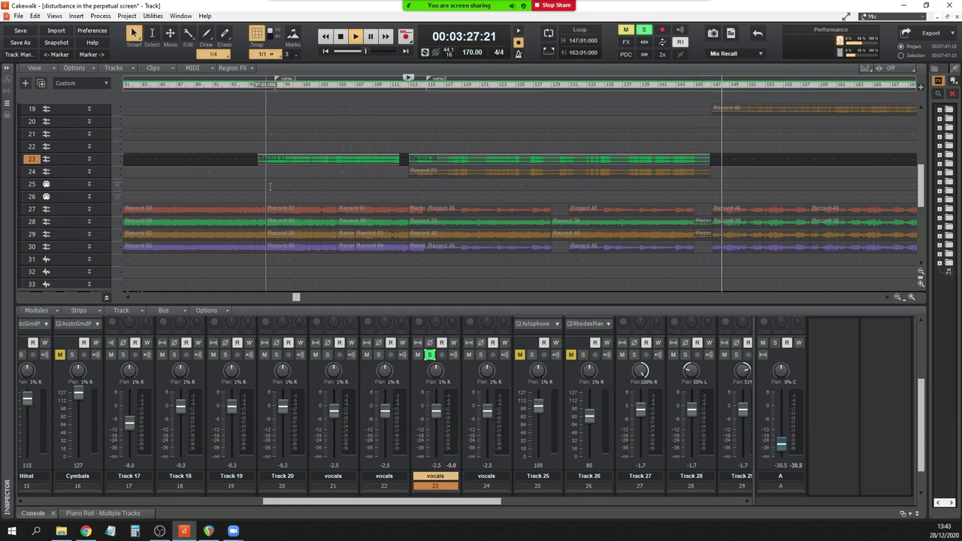
Listen to the soloed Track 23 vocals from measure 97 through the Record 83 clip, and stop playback.
left_click(268, 174)
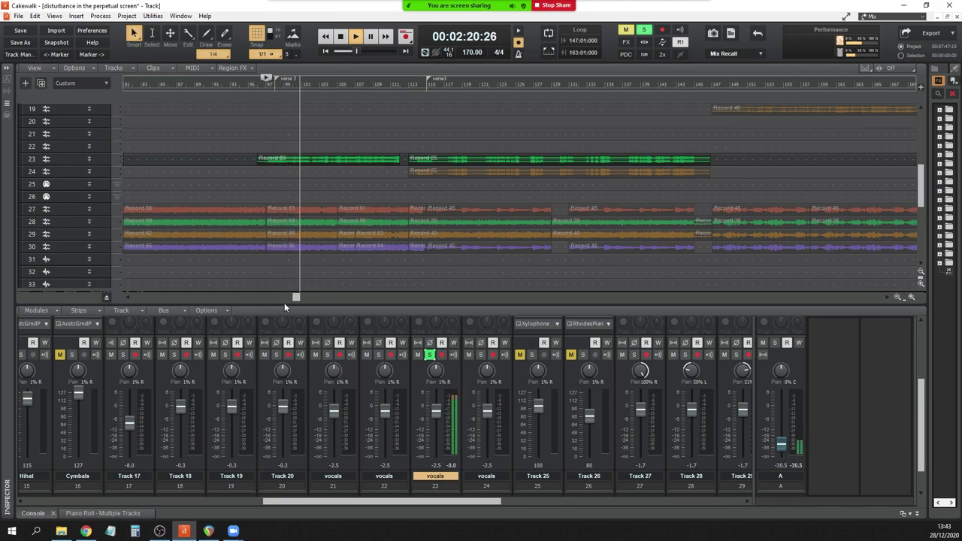
mouse_move(295, 299)
left_mouse_down()
mouse_move(267, 301)
mouse_move(287, 299)
left_mouse_up()
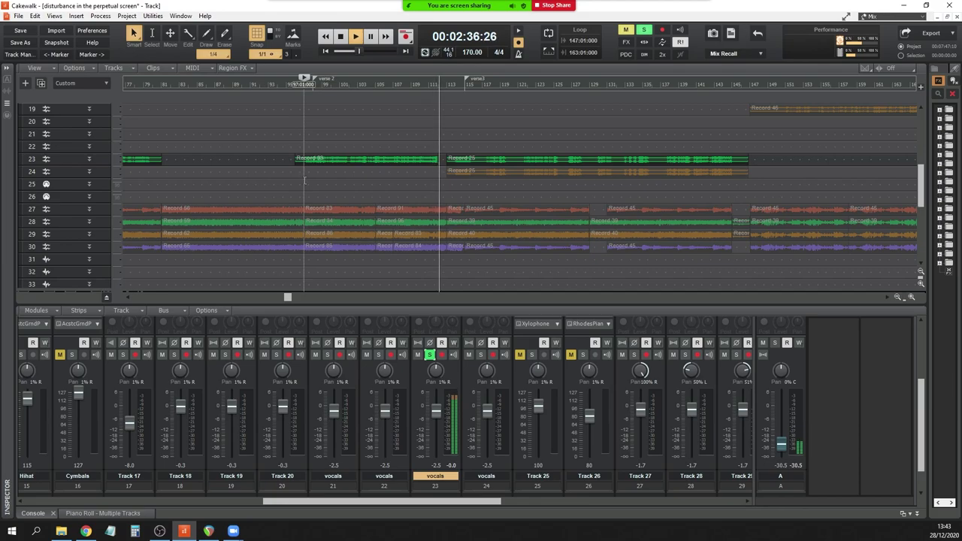
key("space")
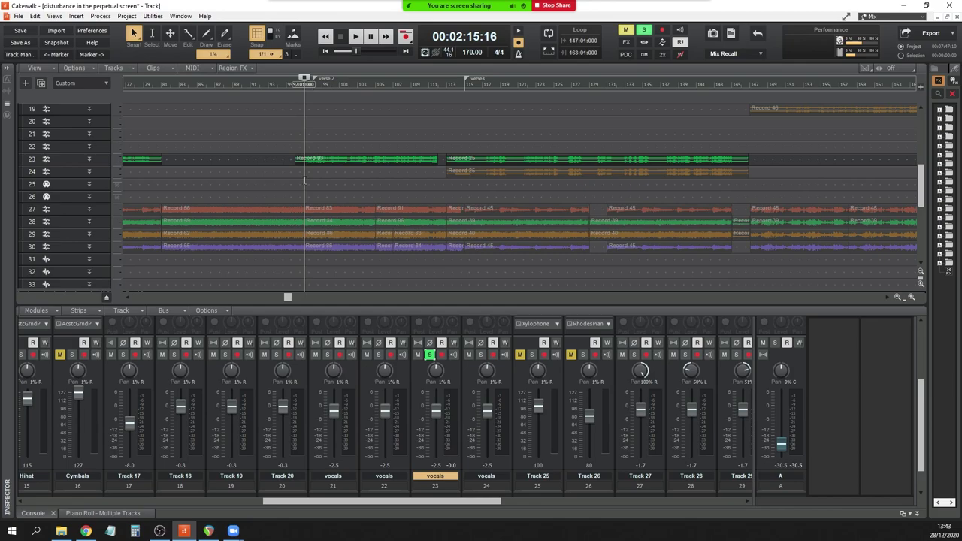
Go back to the start of the song and also solo the vocals on Tracks 21, 22 and 24.
mouse_move(286, 298)
left_mouse_down()
mouse_move(254, 303)
mouse_move(290, 301)
left_mouse_up()
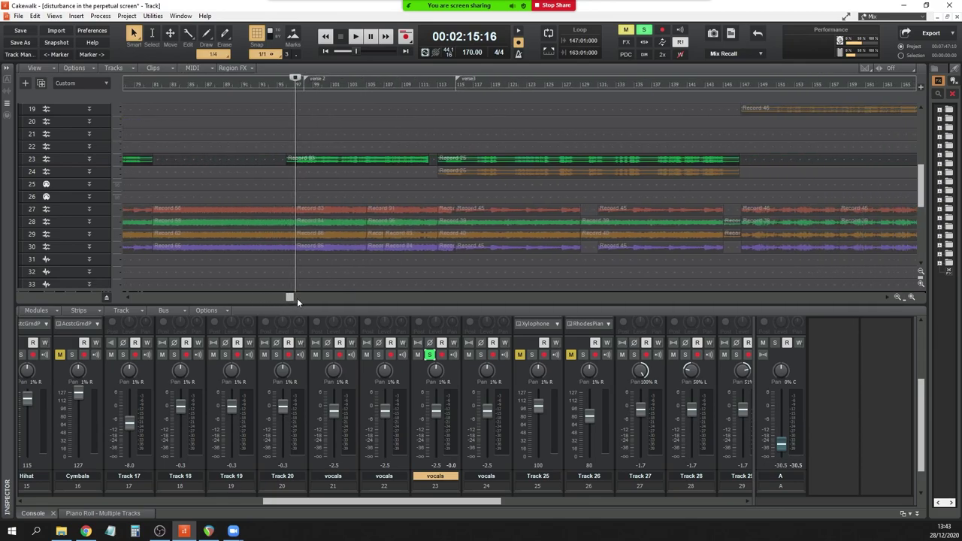
left_click_drag(288, 299, 123, 295)
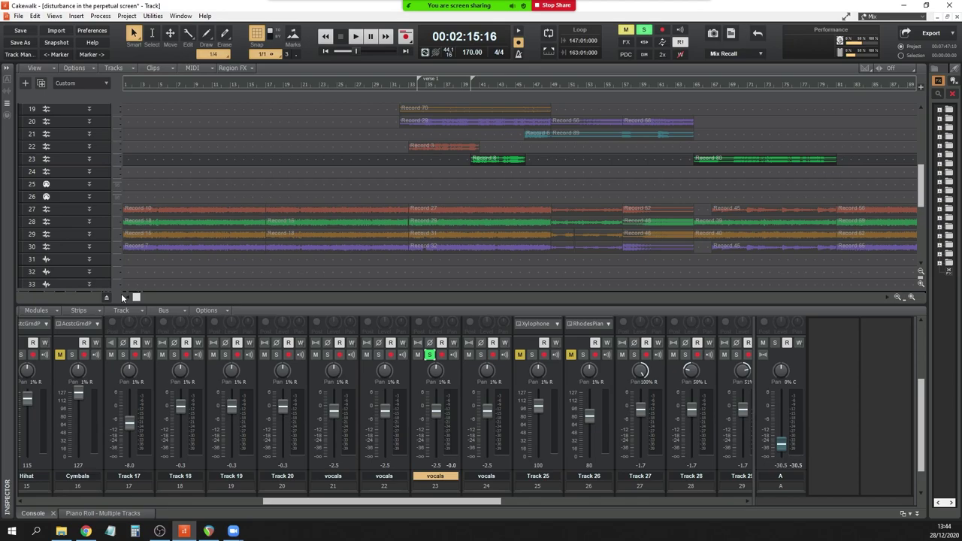
left_click(378, 355)
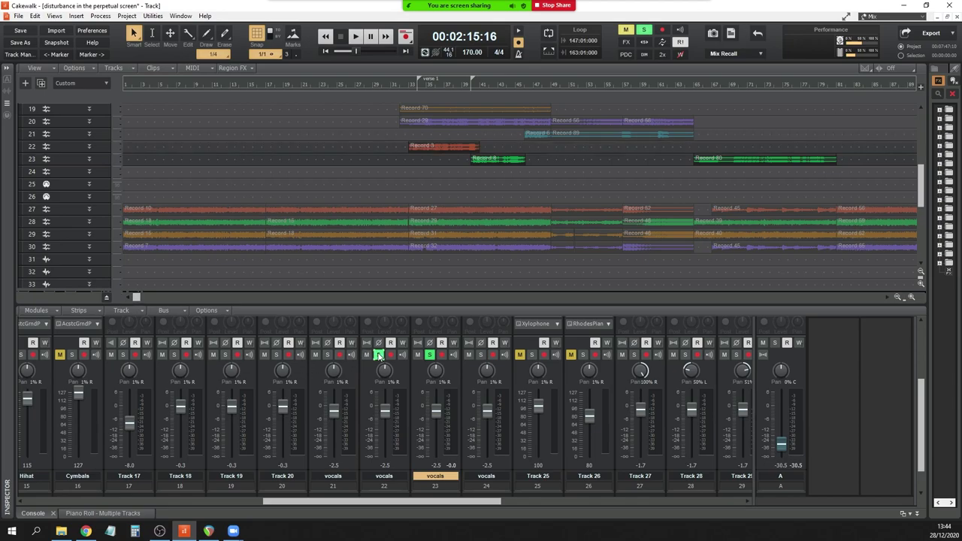
left_click(325, 356)
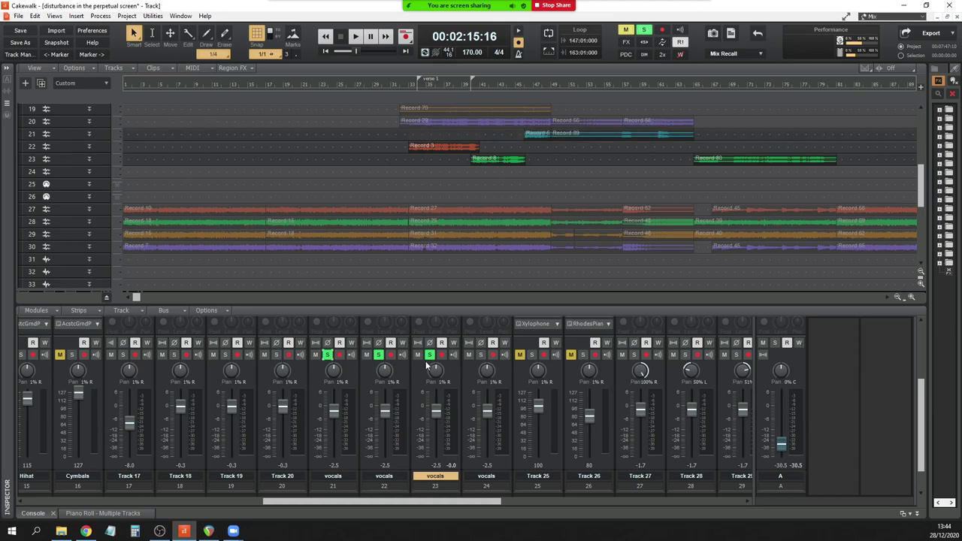
left_click(480, 354)
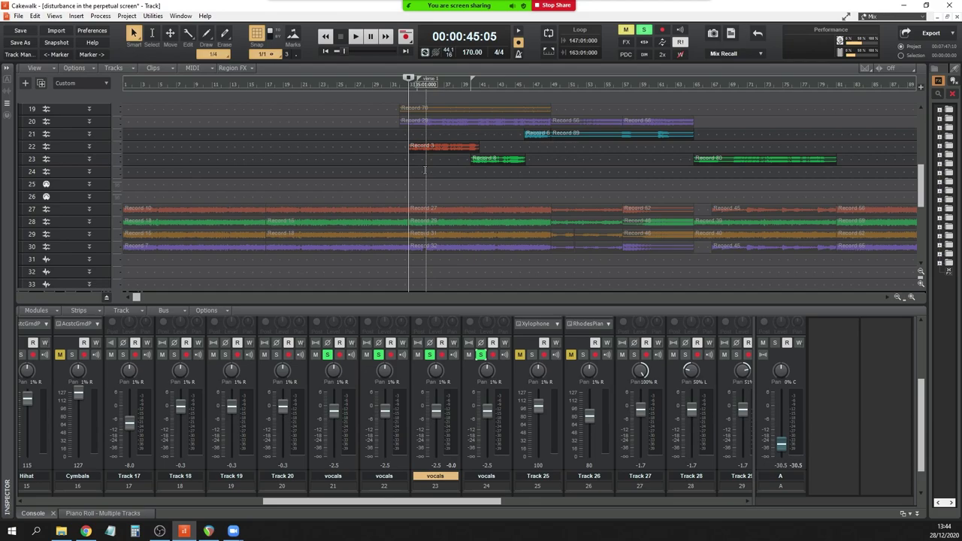
Play the soloed vocals from measure 33, and play them again briefly from measure 65.
key("space")
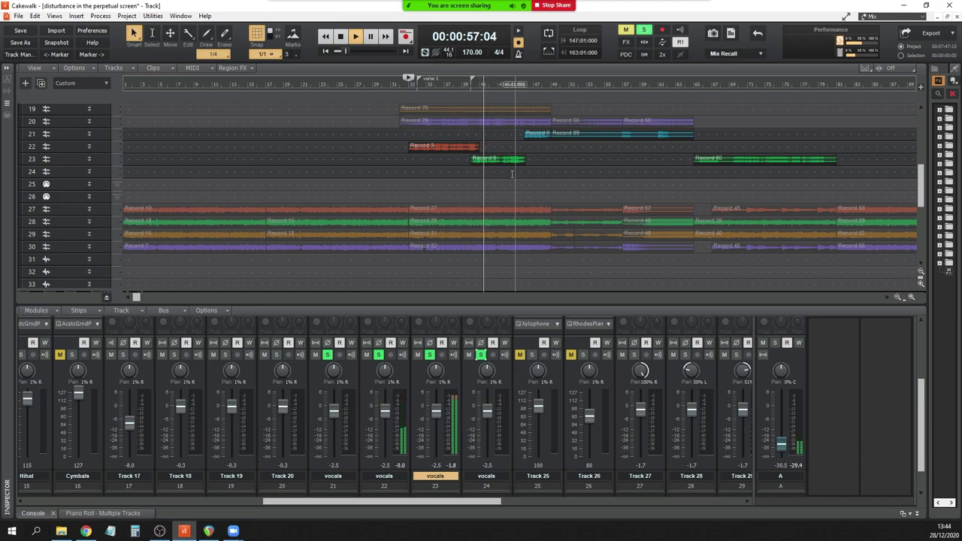
key("space")
left_click_drag(136, 299, 222, 314)
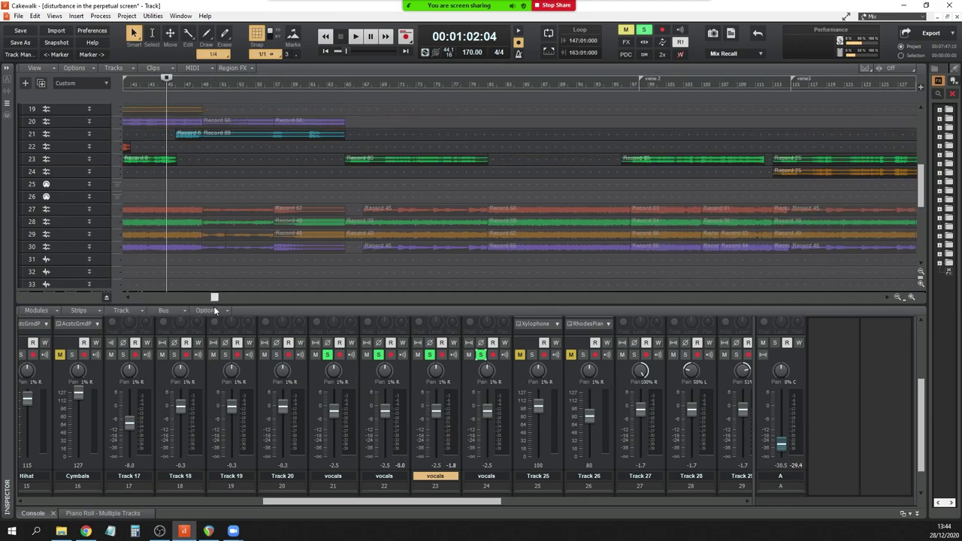
left_click(349, 175)
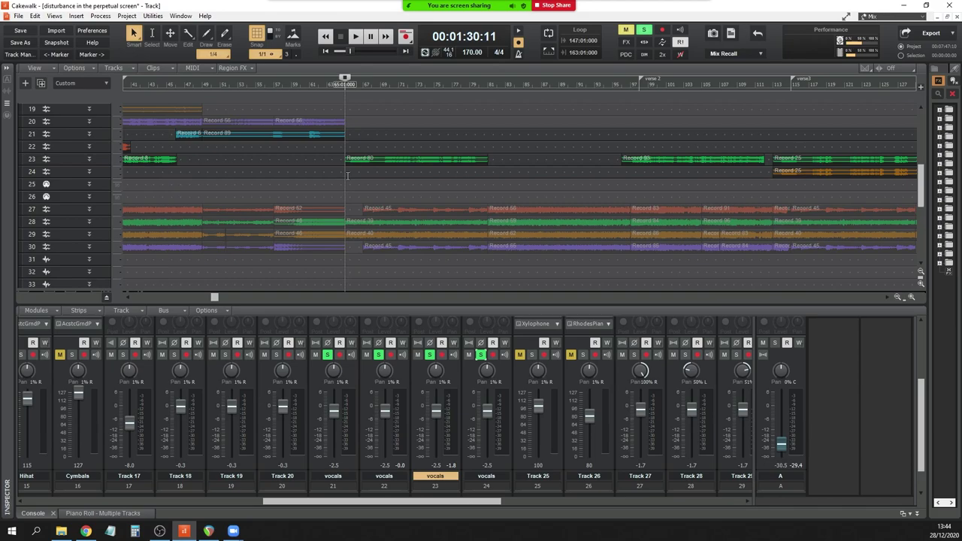
key("space")
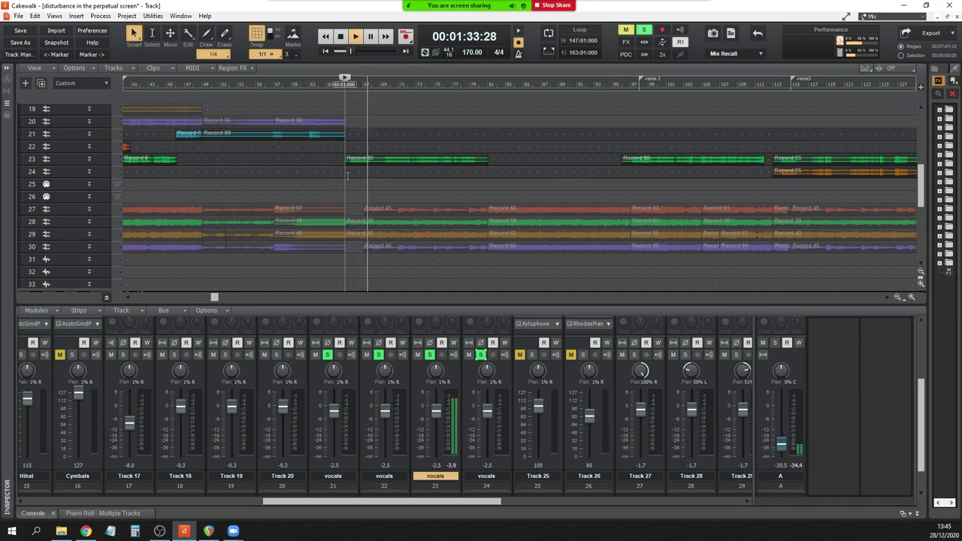
key("space")
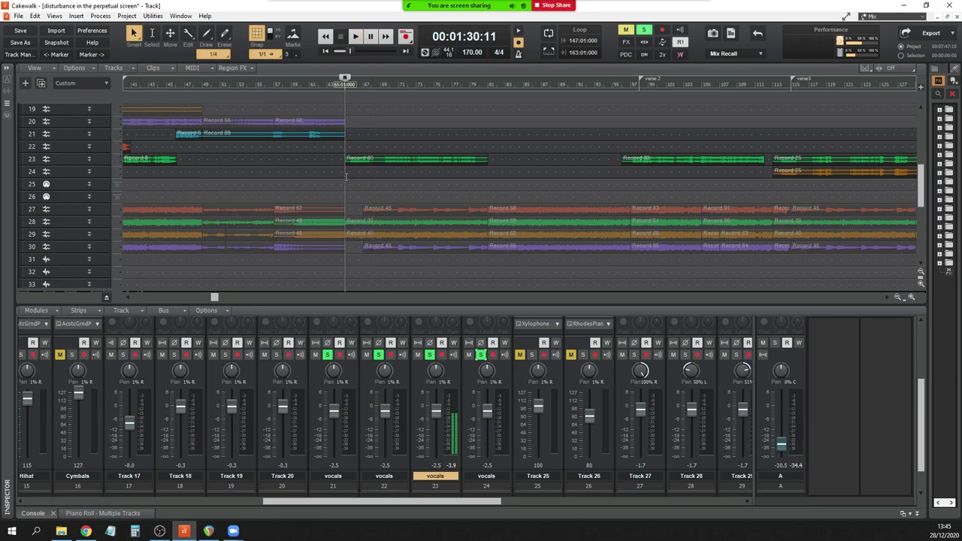
Switch to Google Chrome.
left_click(88, 531)
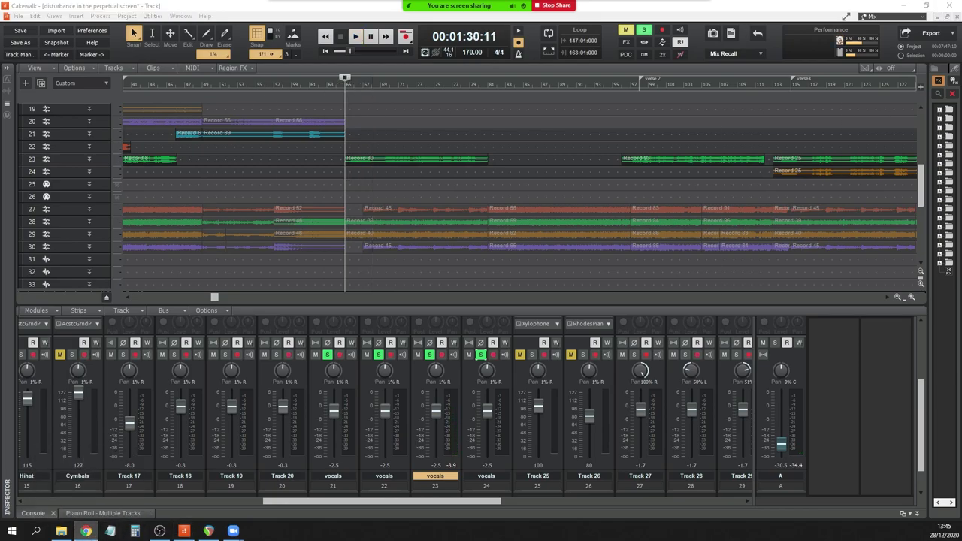